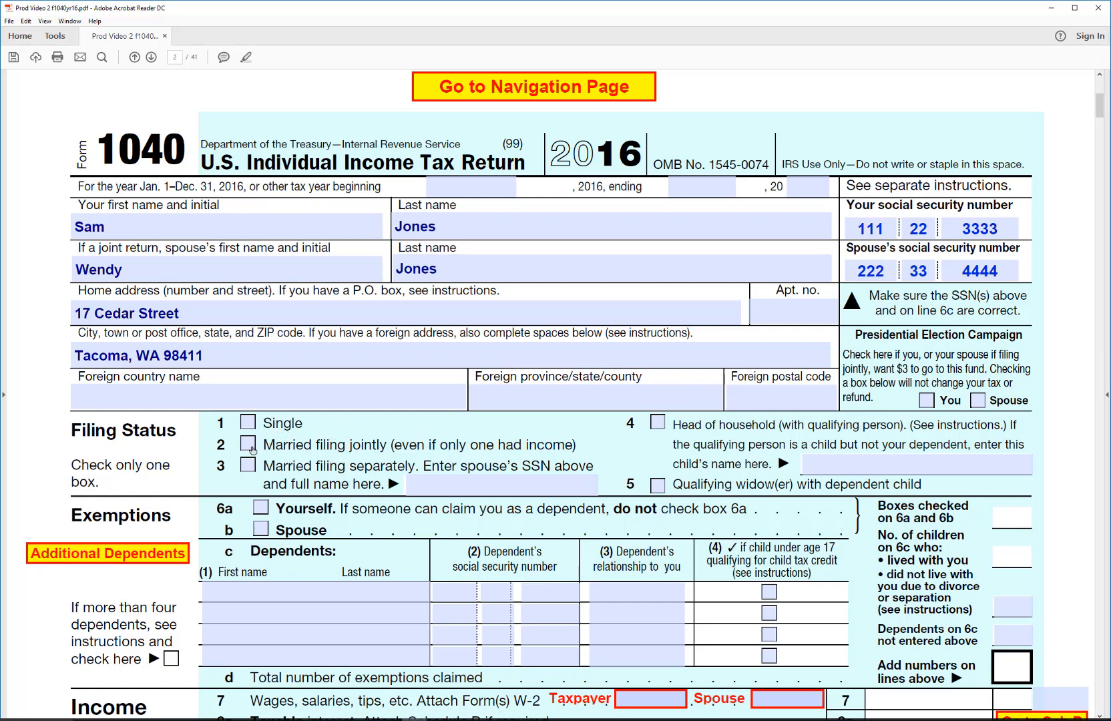
# - Set the filing status to married filing jointly and claim the exemptions for yourself and spouse on lines 6a and 6b
pyautogui.click(248, 444)
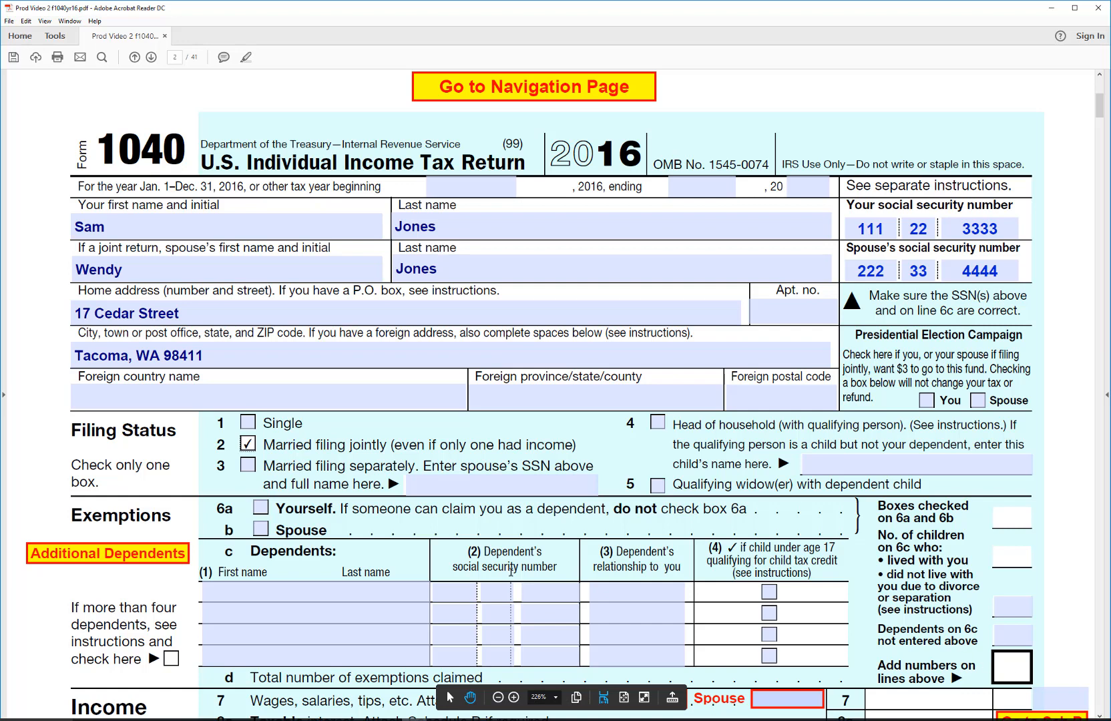
pyautogui.click(260, 509)
pyautogui.click(261, 529)
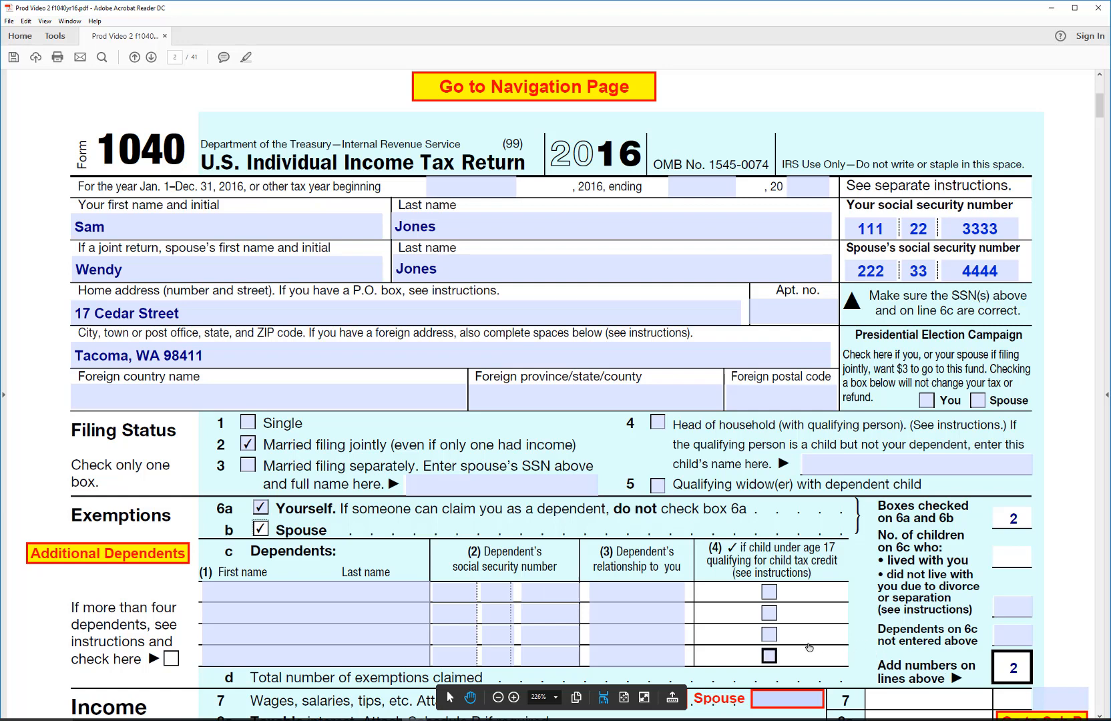
# - Fill in the first dependent row with the child's full name, social security number and the relationship Son
pyautogui.click(380, 593)
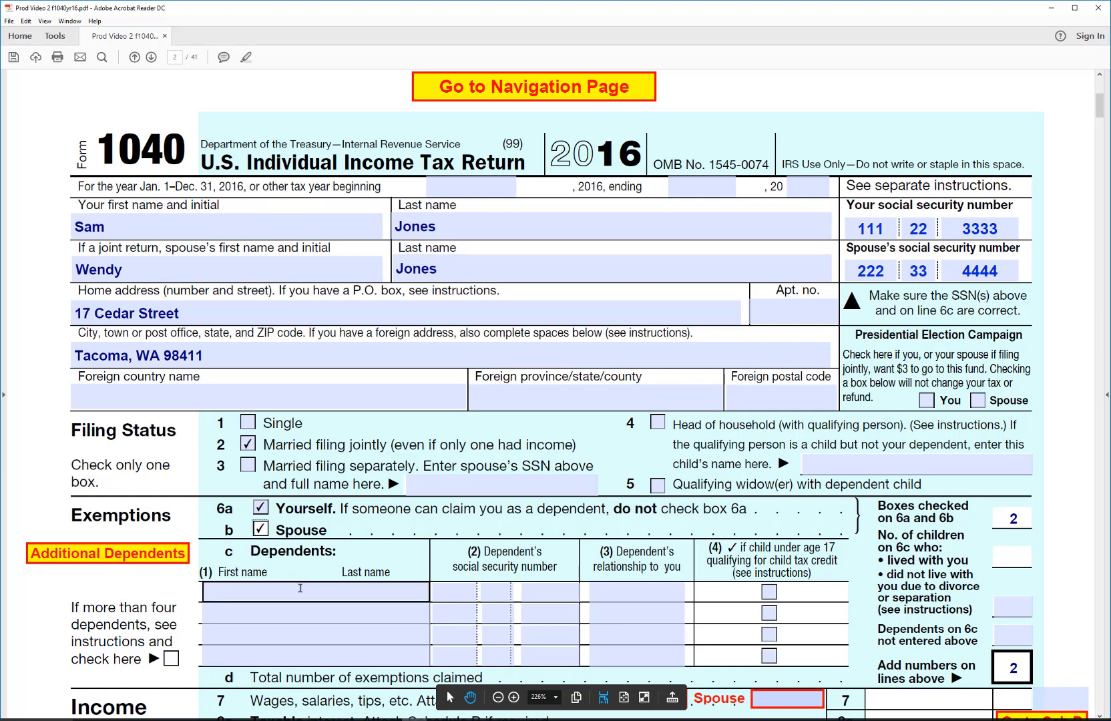
pyautogui.click(249, 589)
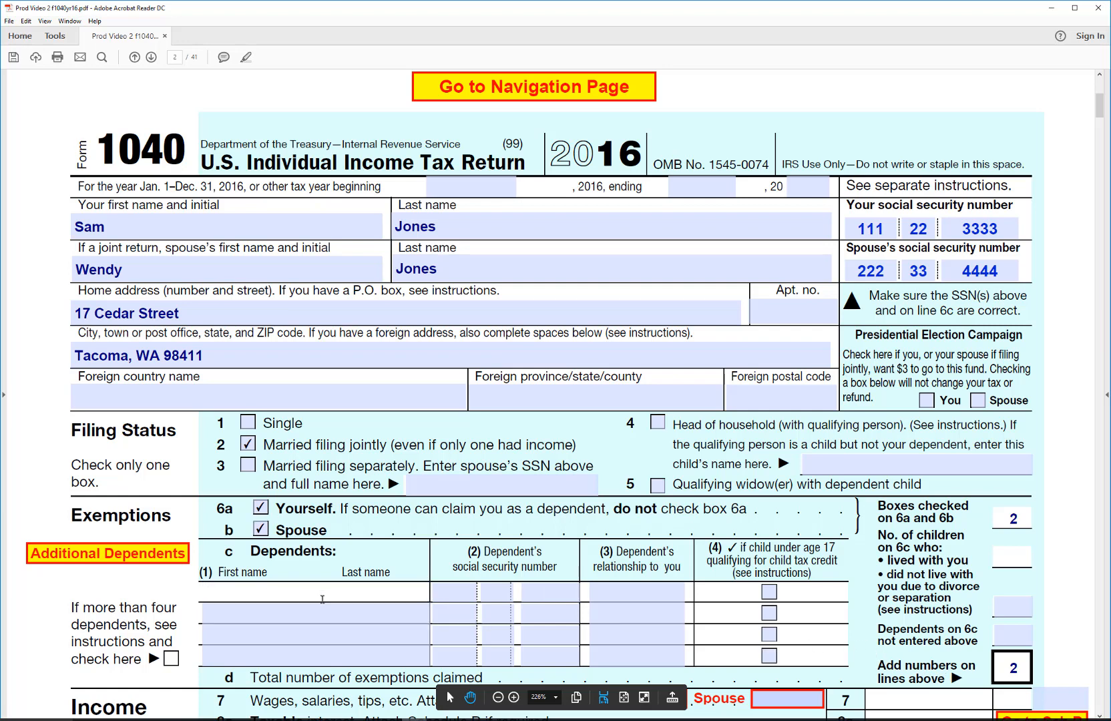
pyautogui.write('Eddi')
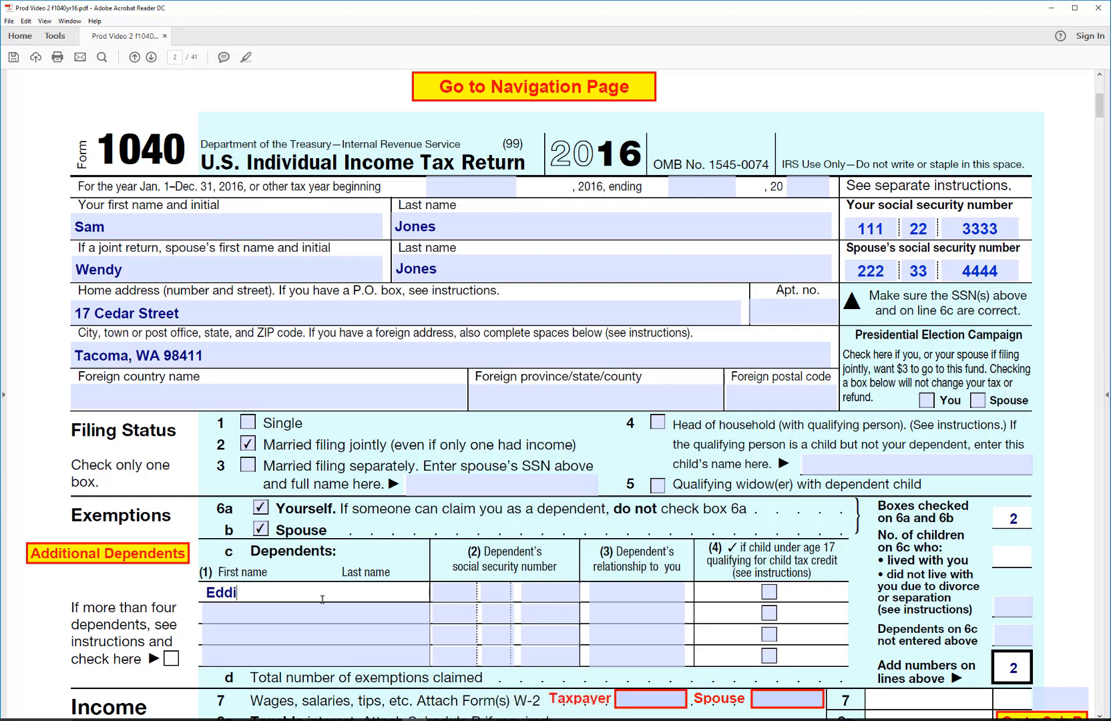
pyautogui.write('e Jones')
pyautogui.click(459, 592)
pyautogui.write('123')
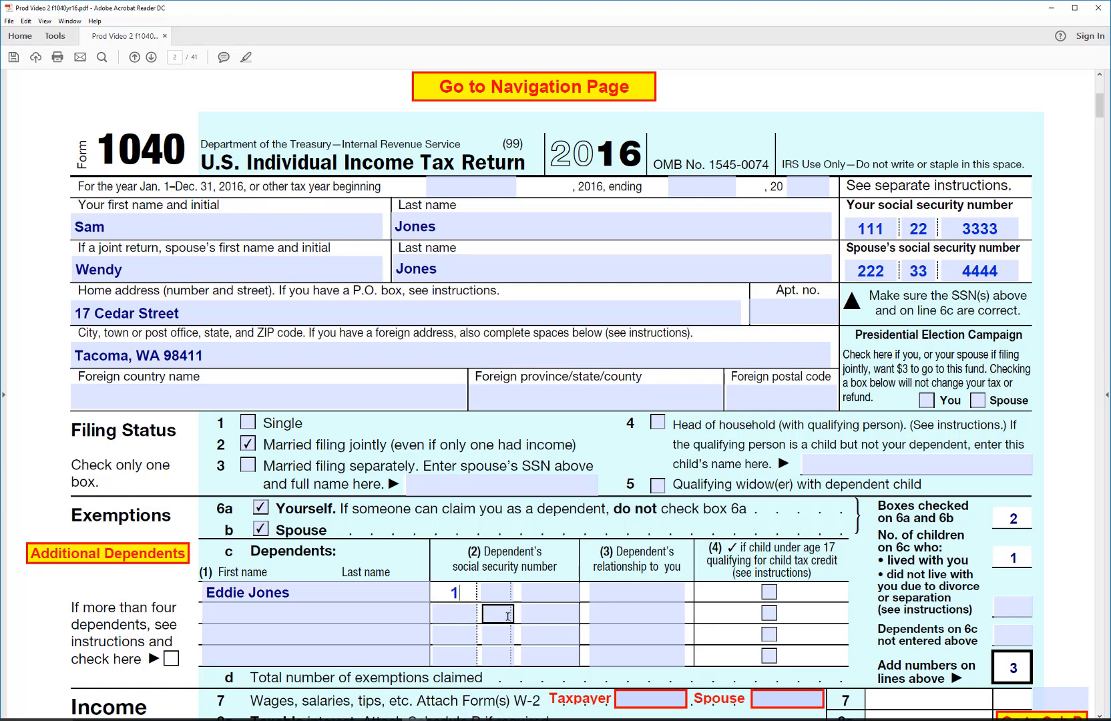
pyautogui.click(503, 595)
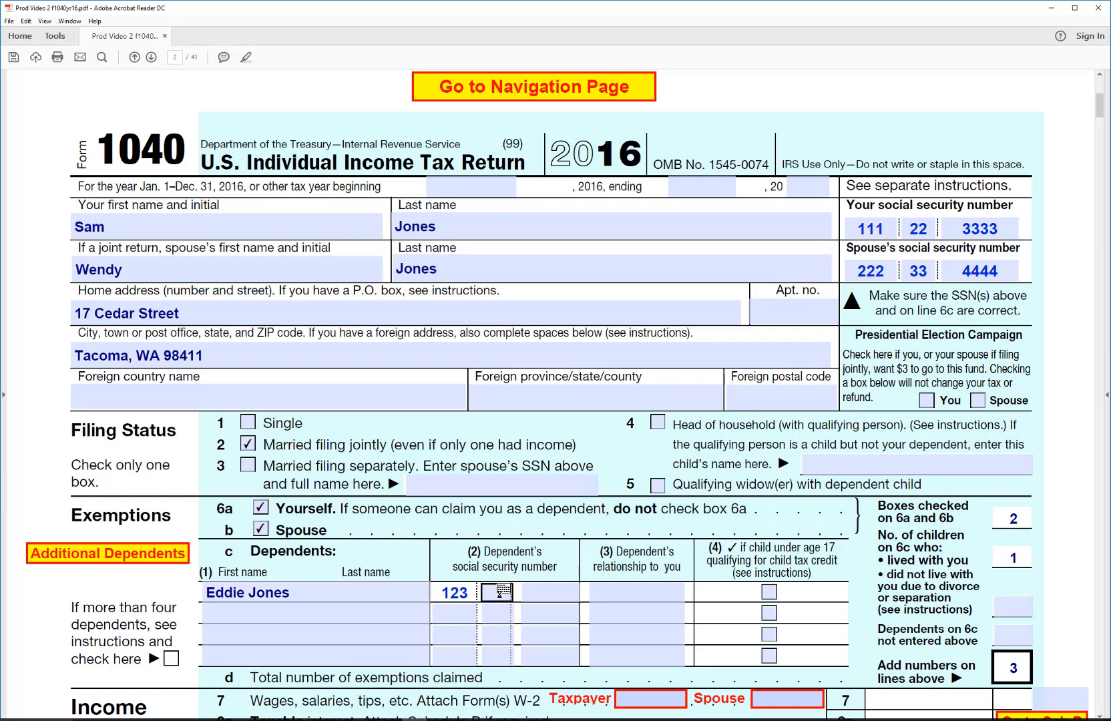
pyautogui.write('44')
pyautogui.click(544, 601)
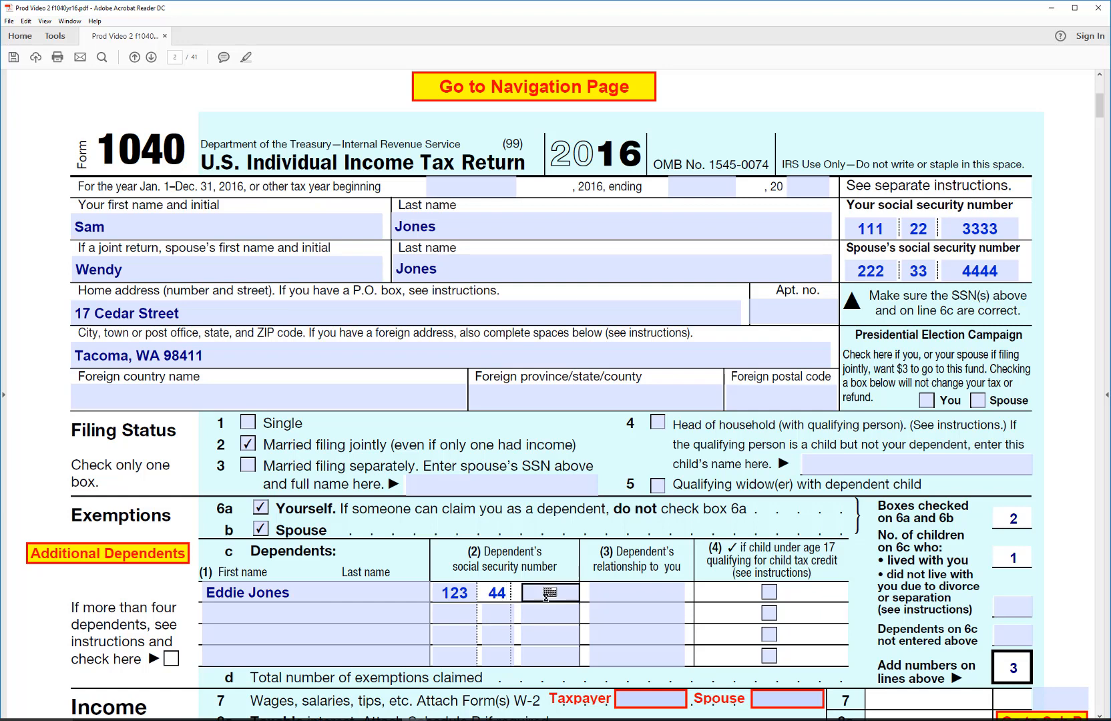
pyautogui.write('5555')
pyautogui.click(594, 593)
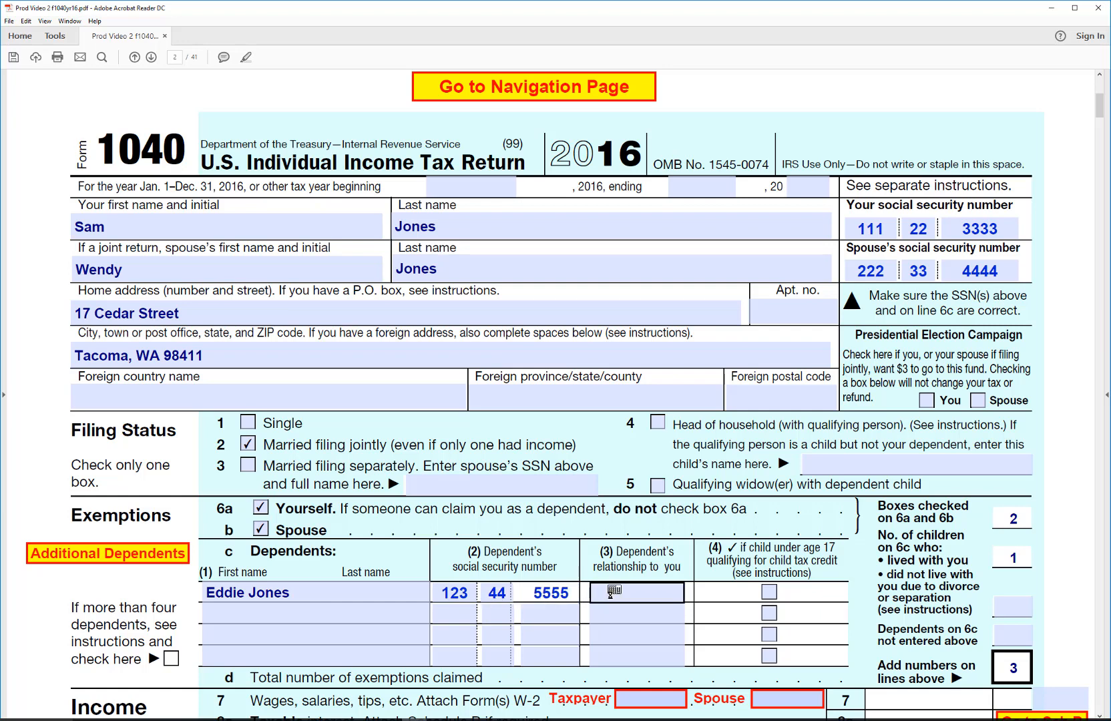
pyautogui.click(614, 592)
pyautogui.write('Son')
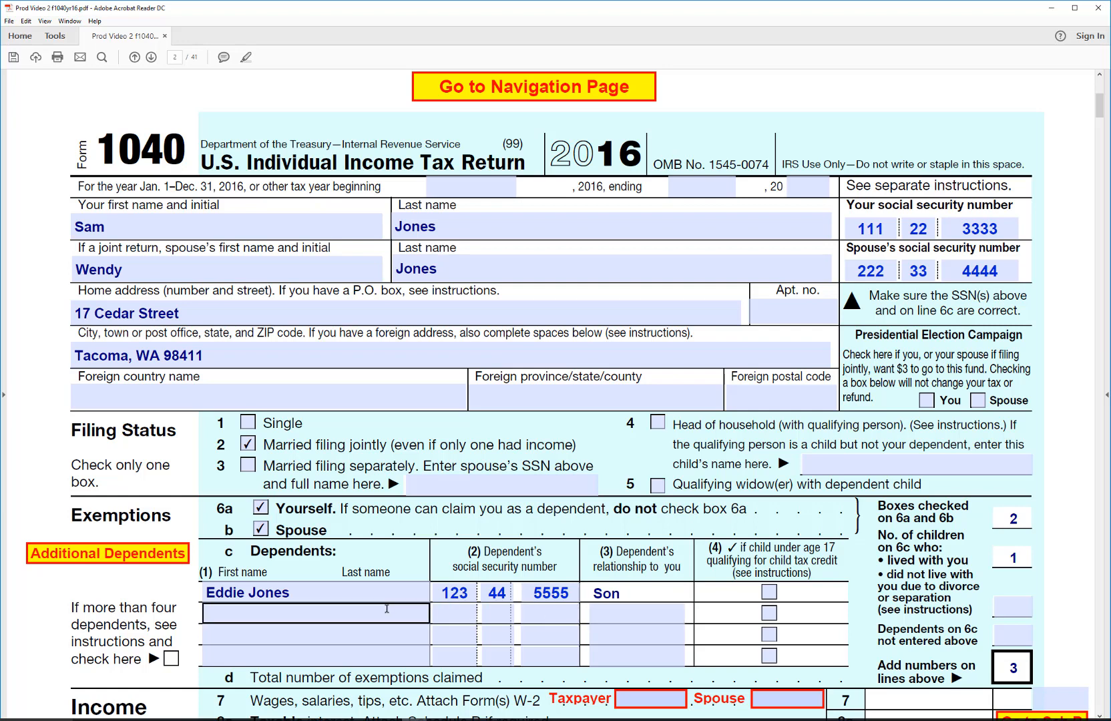
# - Fill in the second dependent row with the child's full name, social security number and the relationship Daughter
pyautogui.click(281, 611)
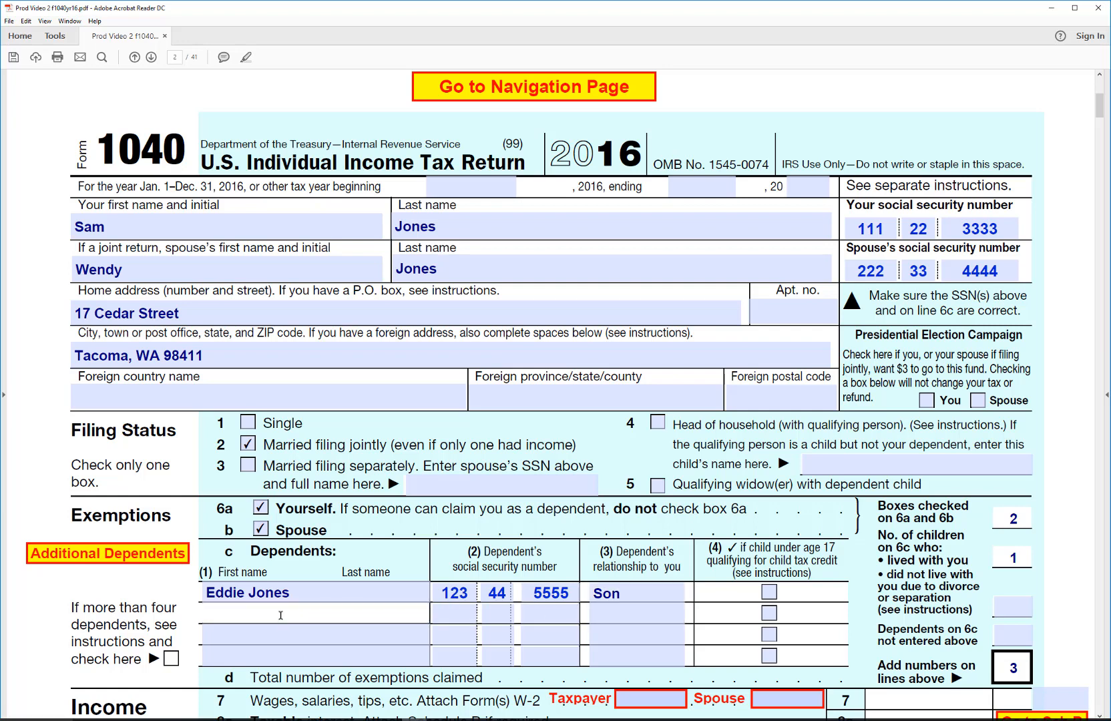
pyautogui.write('Susan Jones')
pyautogui.click(441, 614)
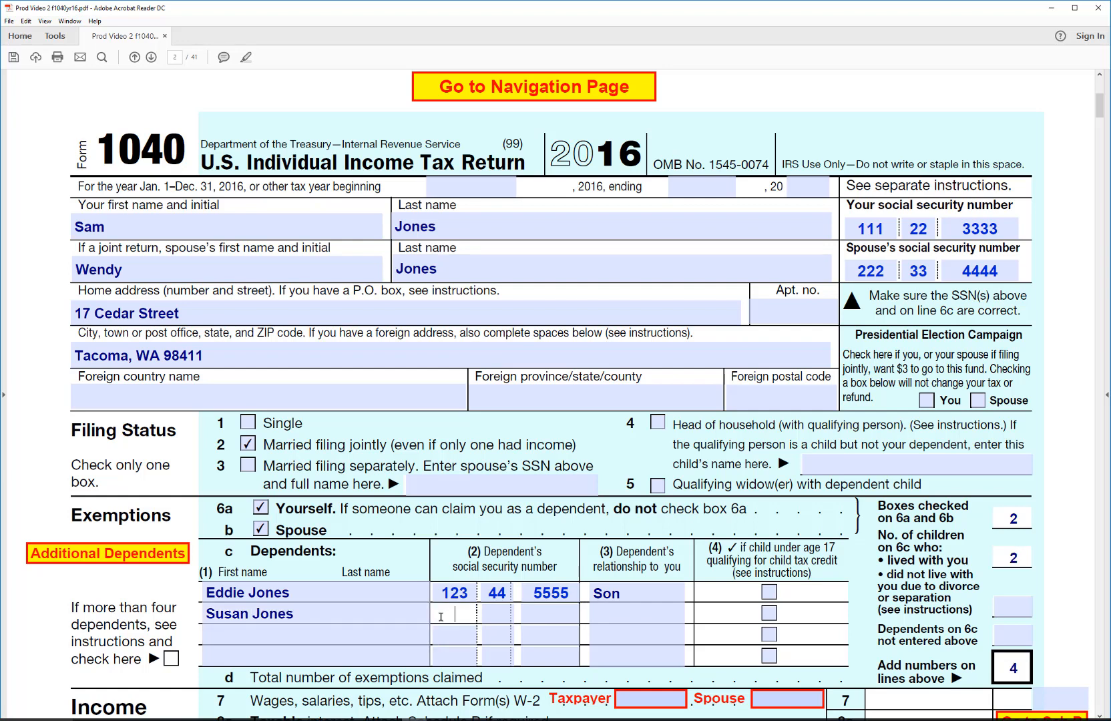
pyautogui.write('123 ')
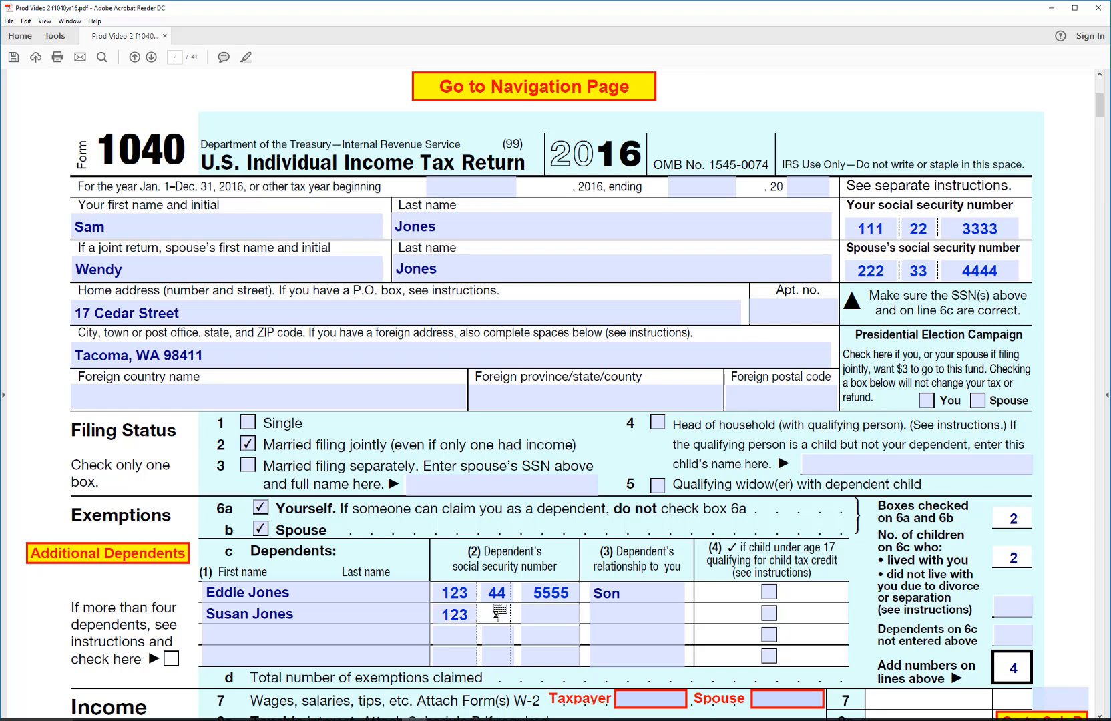
pyautogui.write('55 6')
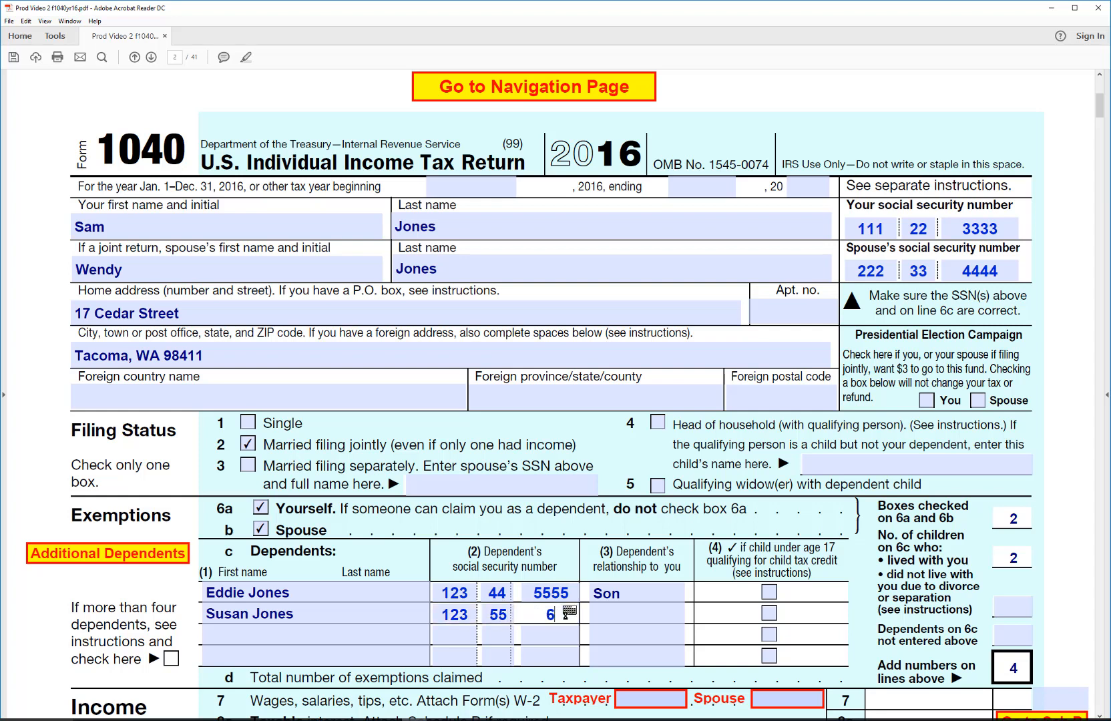
pyautogui.write('666')
pyautogui.click(607, 614)
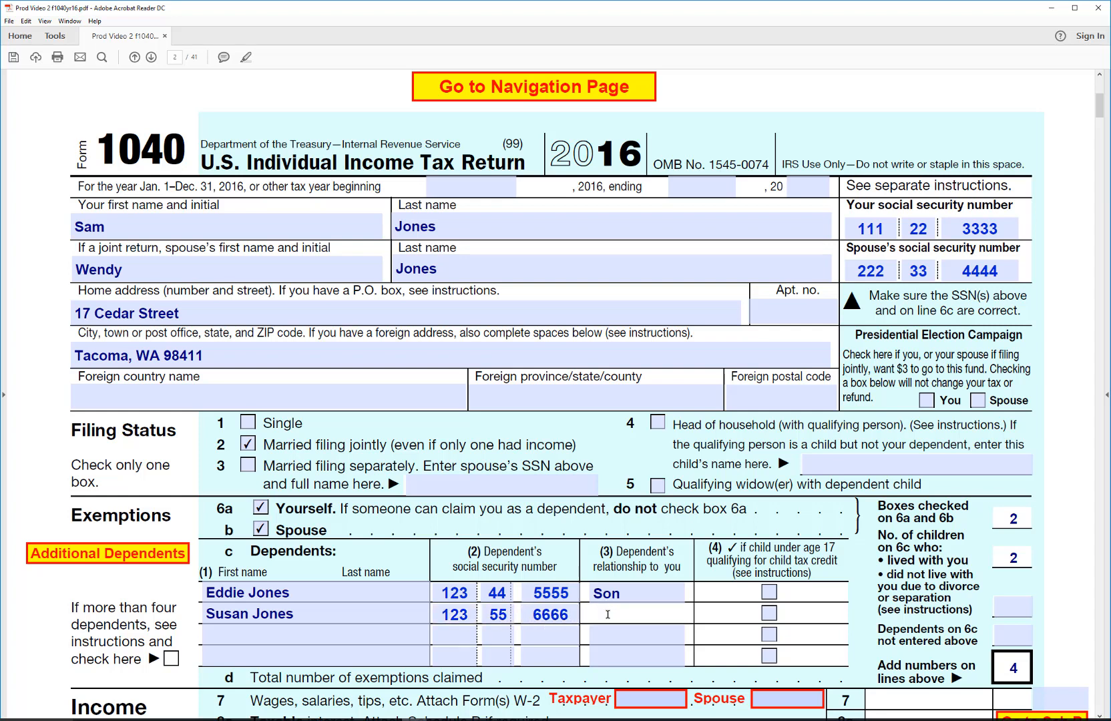
pyautogui.write('Daughter')
# - Complete the third dependent row with the child's full name, social security number and the relationship Daughter
pyautogui.click(227, 631)
pyautogui.write('Be')
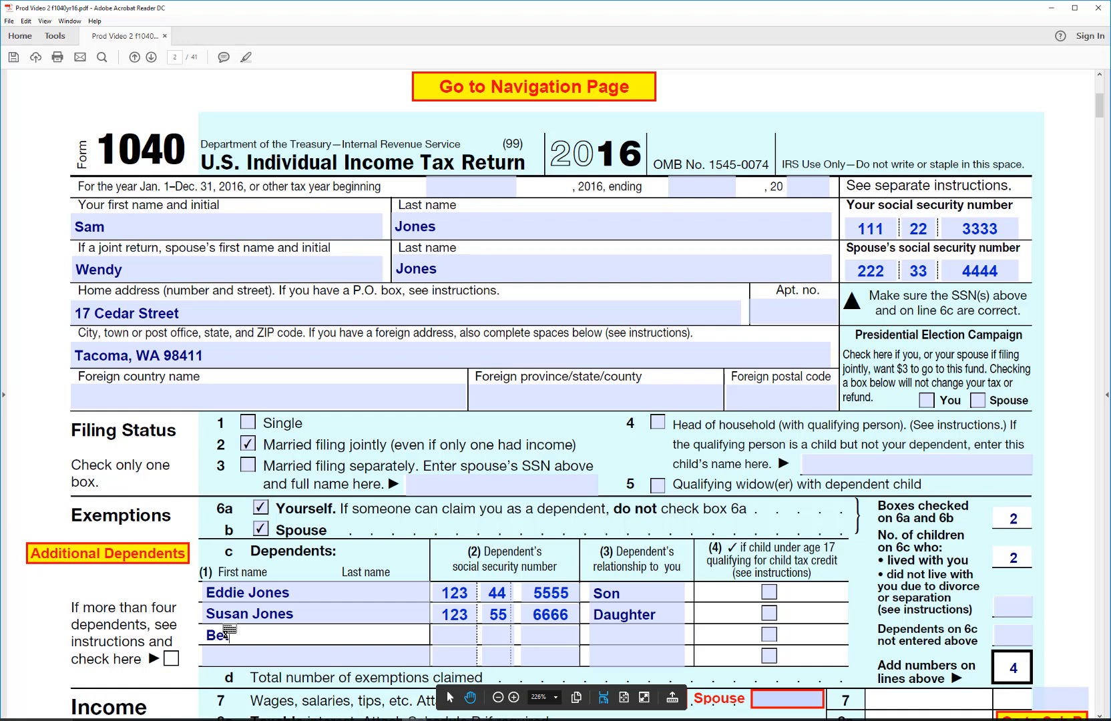
pyautogui.write('n Jones')
pyautogui.click(434, 641)
pyautogui.write('123')
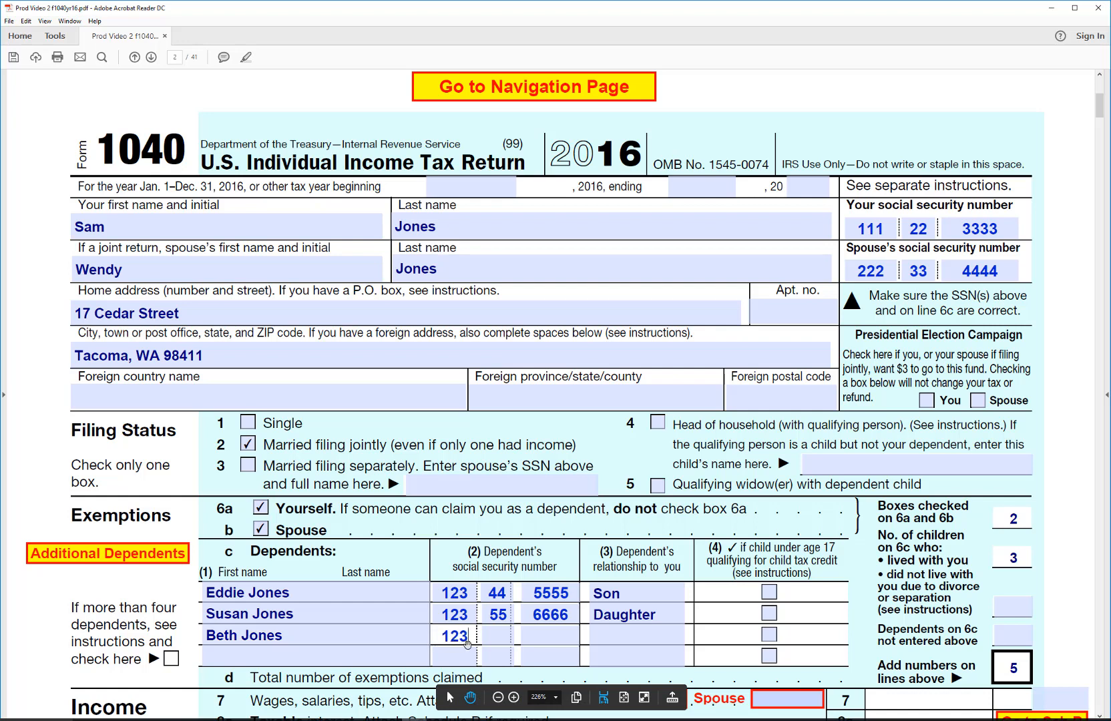
pyautogui.click(502, 634)
pyautogui.write('66')
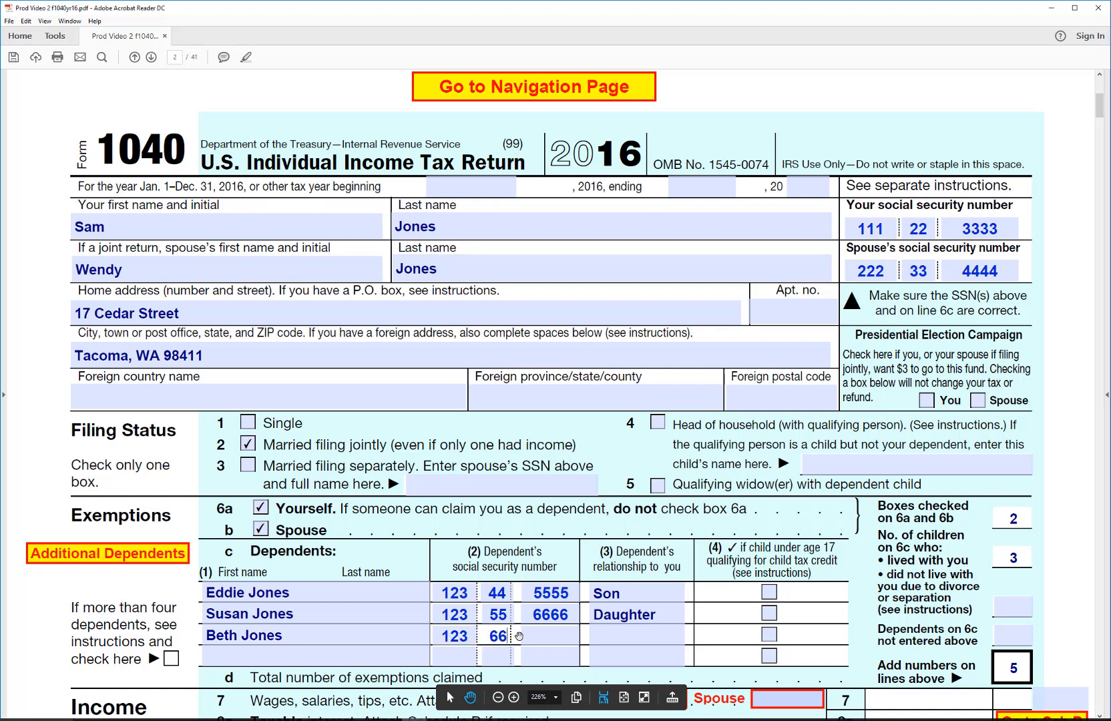
pyautogui.click(544, 633)
pyautogui.write('7777')
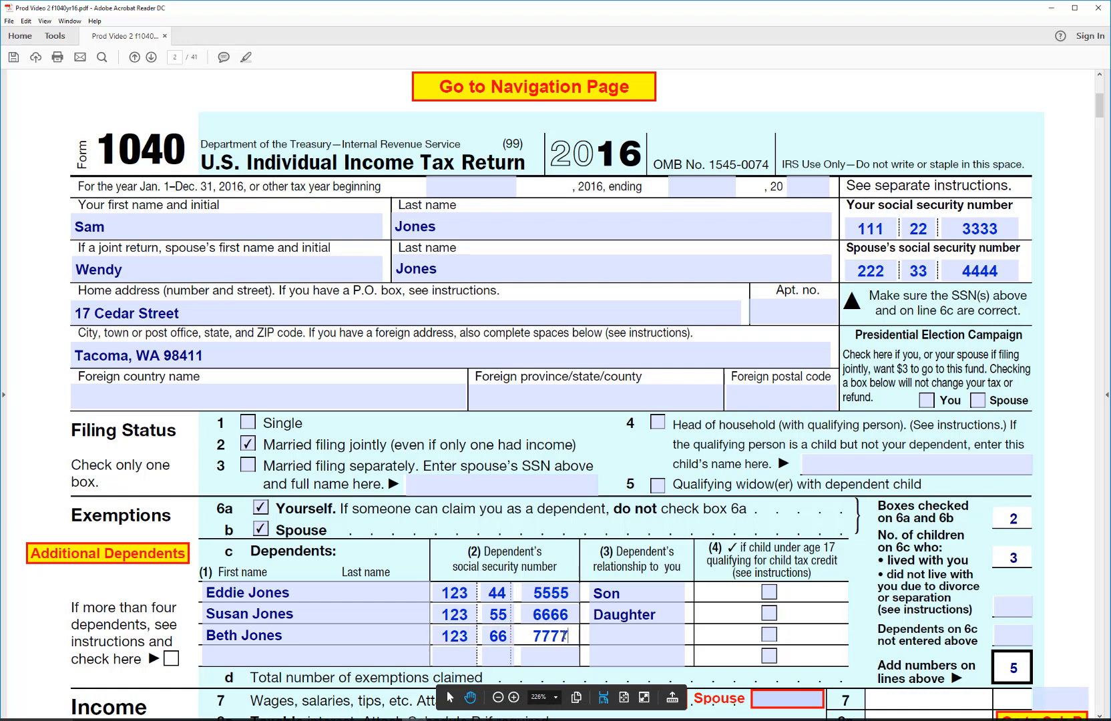
pyautogui.click(608, 633)
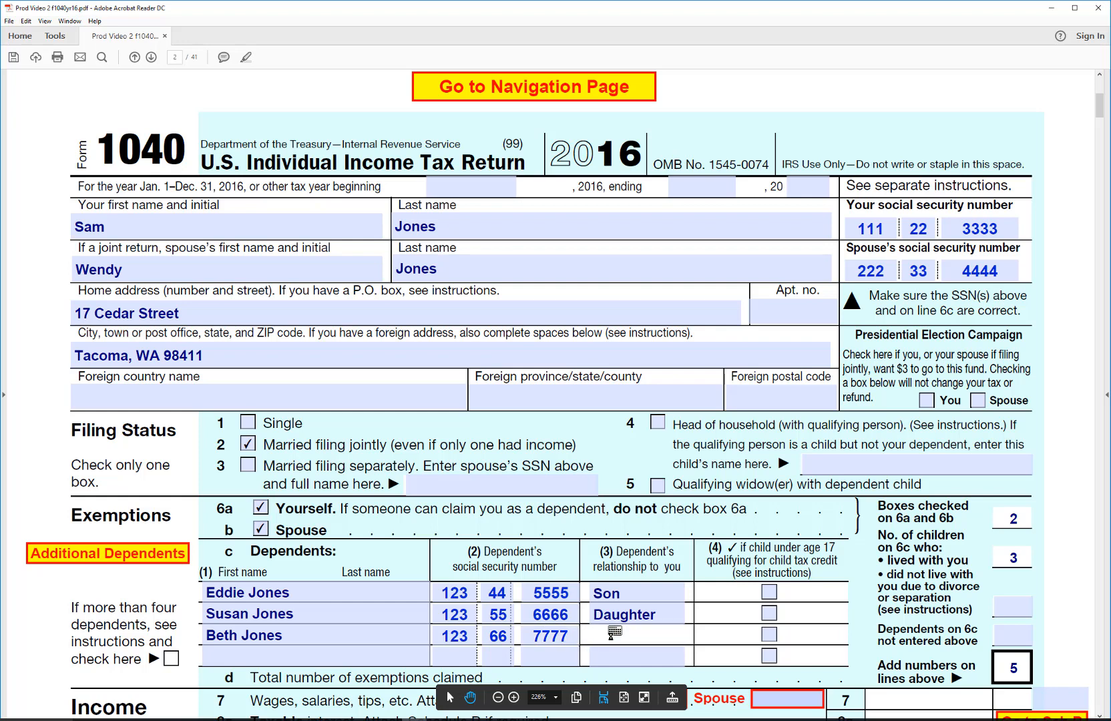
pyautogui.write('Daughter')
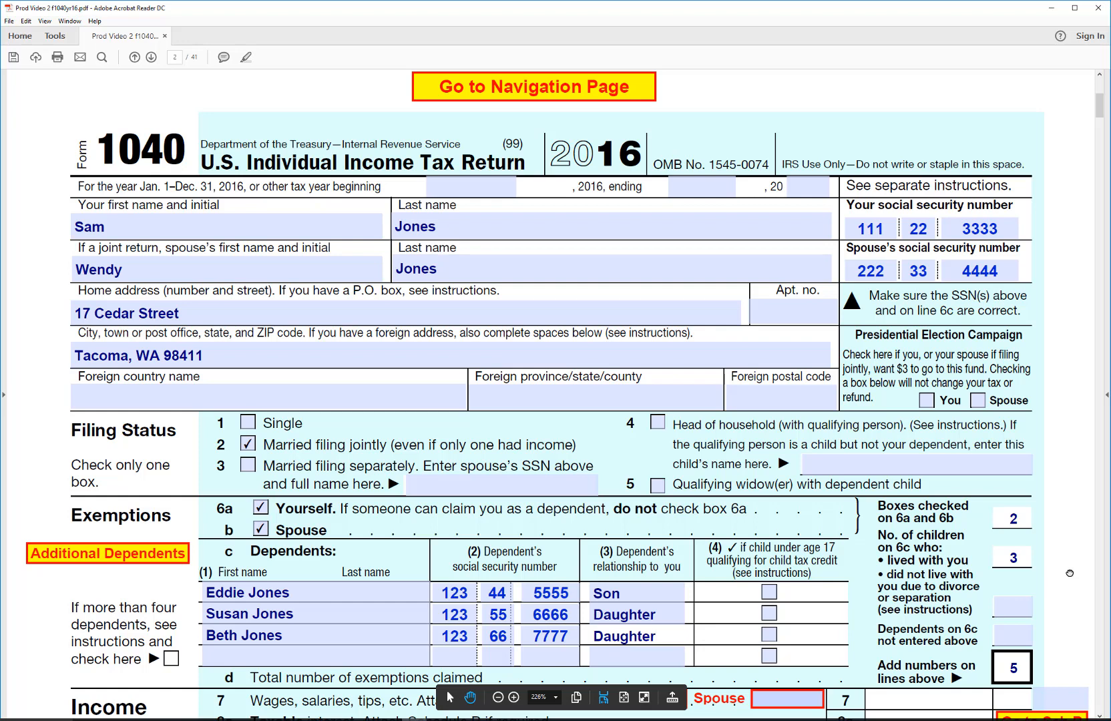
pyautogui.click(1068, 576)
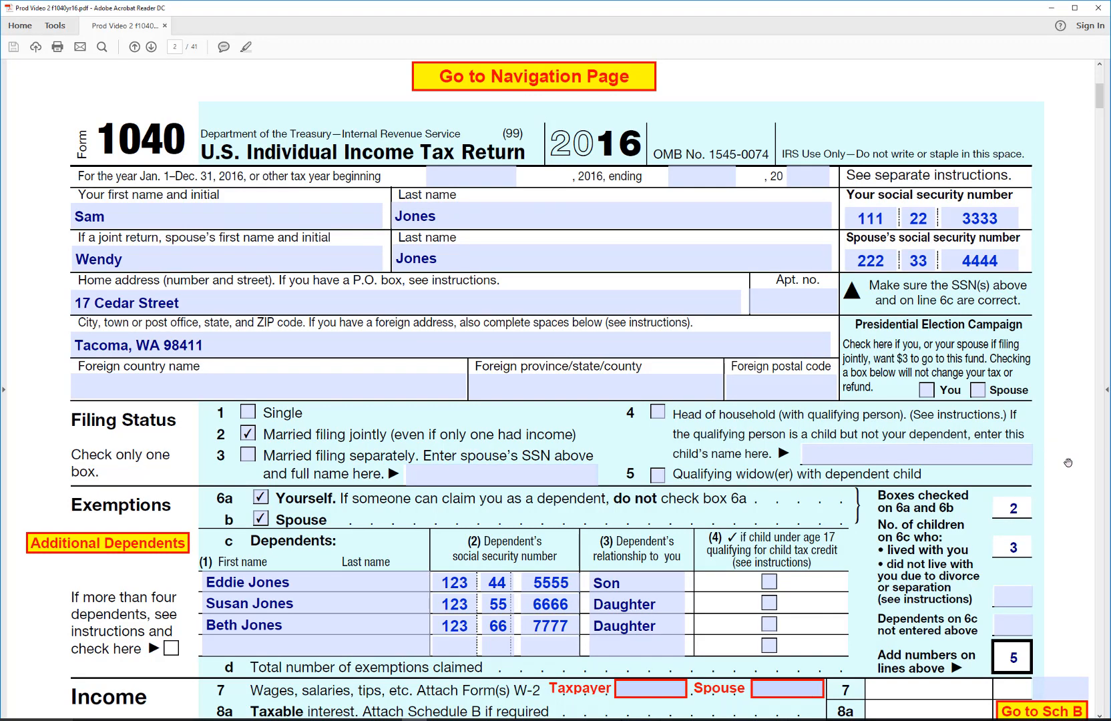
# - Consult the Line 6c child tax credit instructions and mark all three dependents as qualifying children under age 17
pyautogui.click(811, 586)
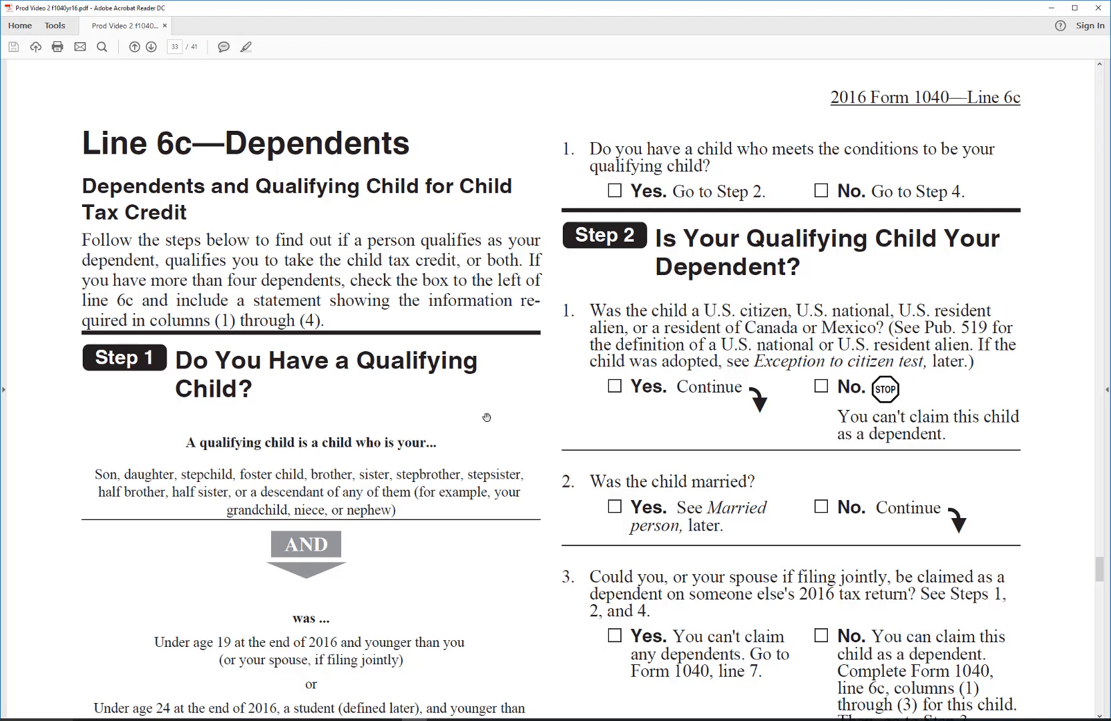
pyautogui.scroll(-10, 511, 457)
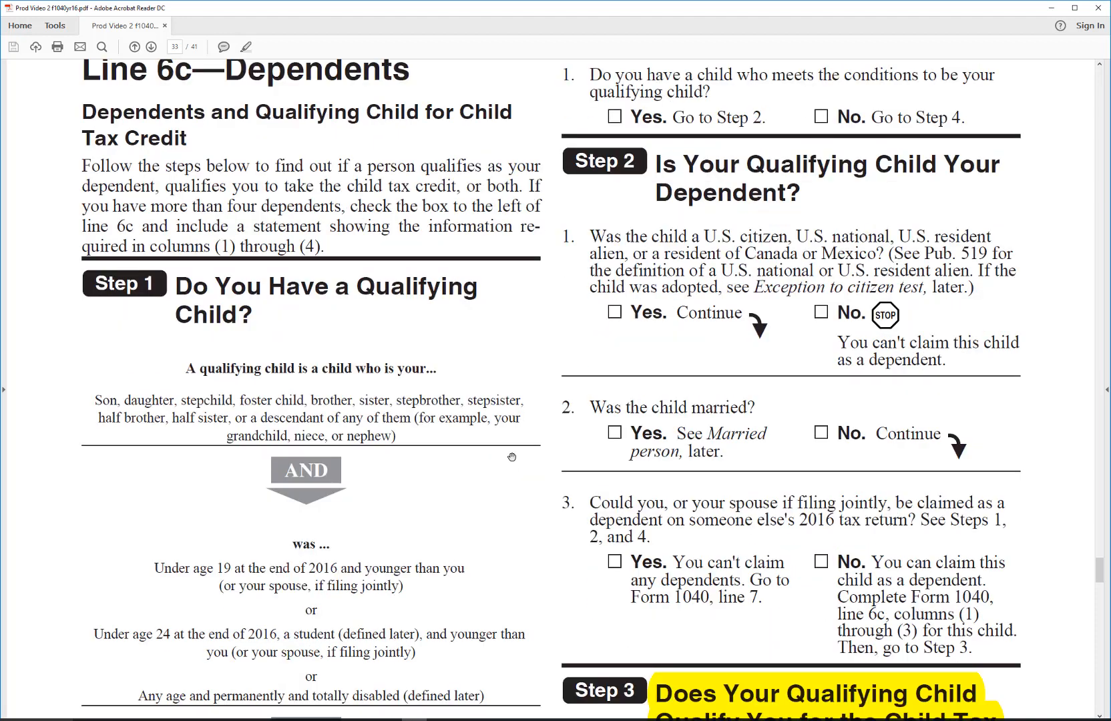
pyautogui.scroll(-3, 512, 457)
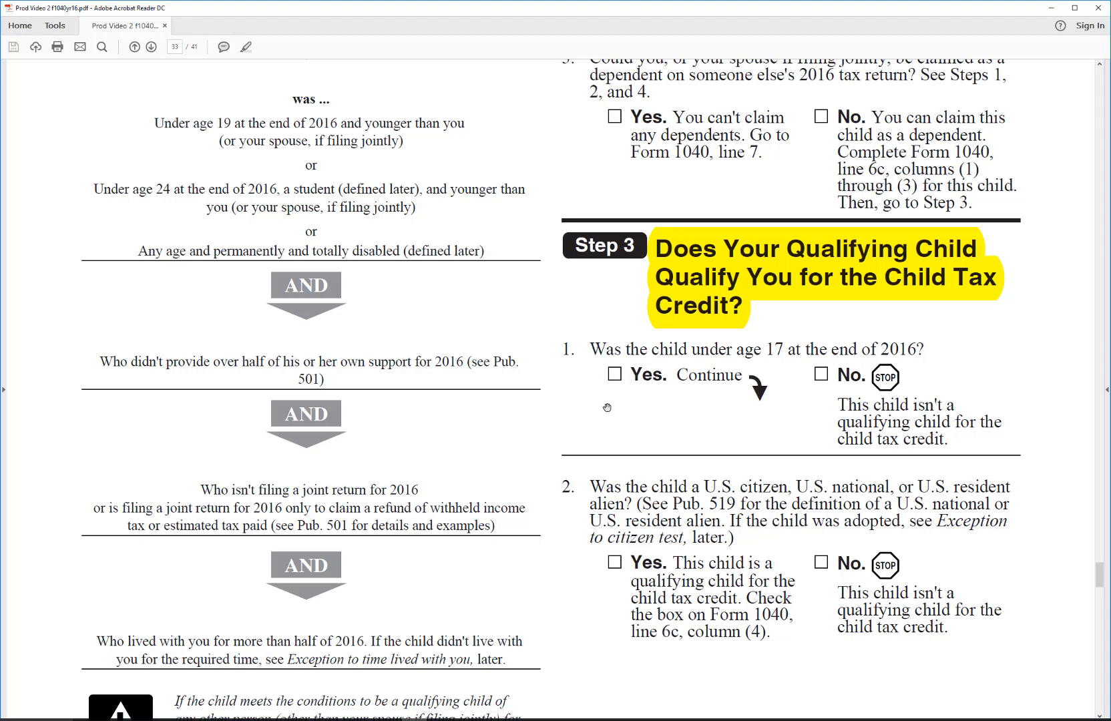
pyautogui.click(593, 295)
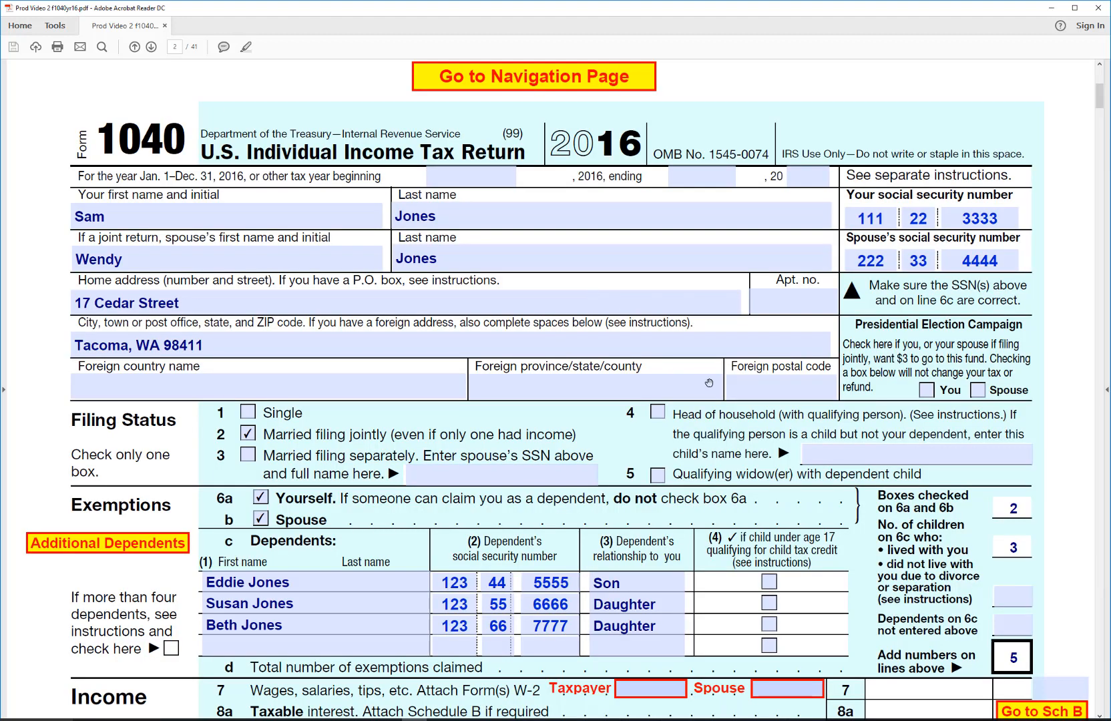
pyautogui.scroll(-1, 817, 552)
pyautogui.click(769, 557)
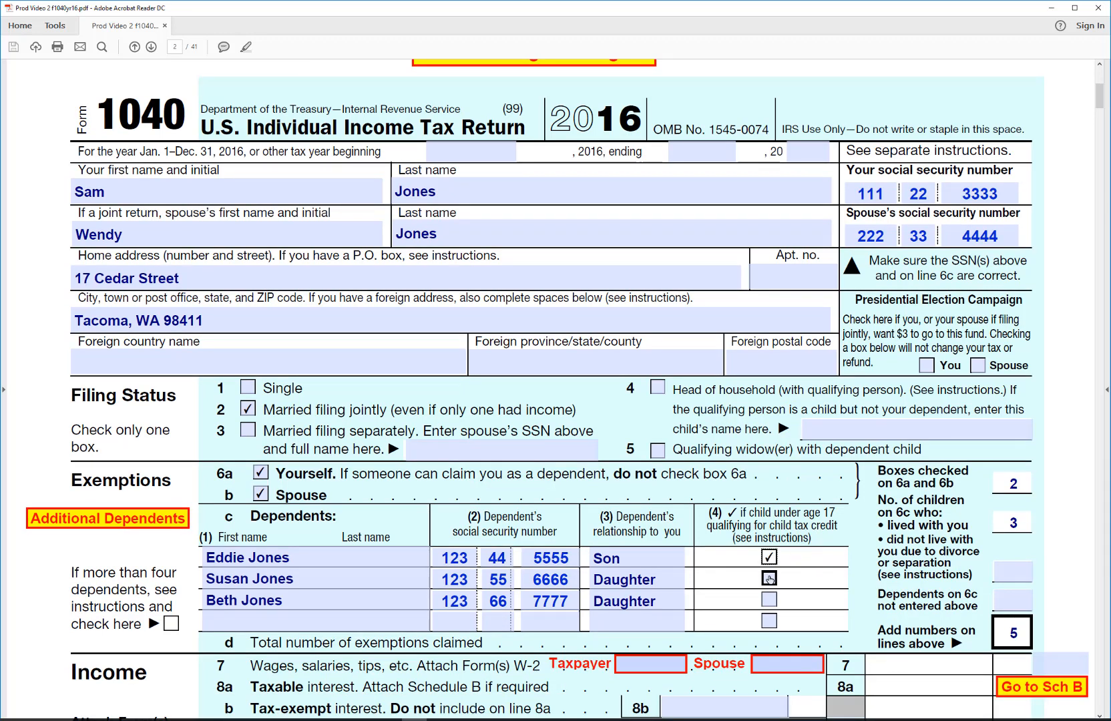
pyautogui.click(770, 579)
pyautogui.click(770, 599)
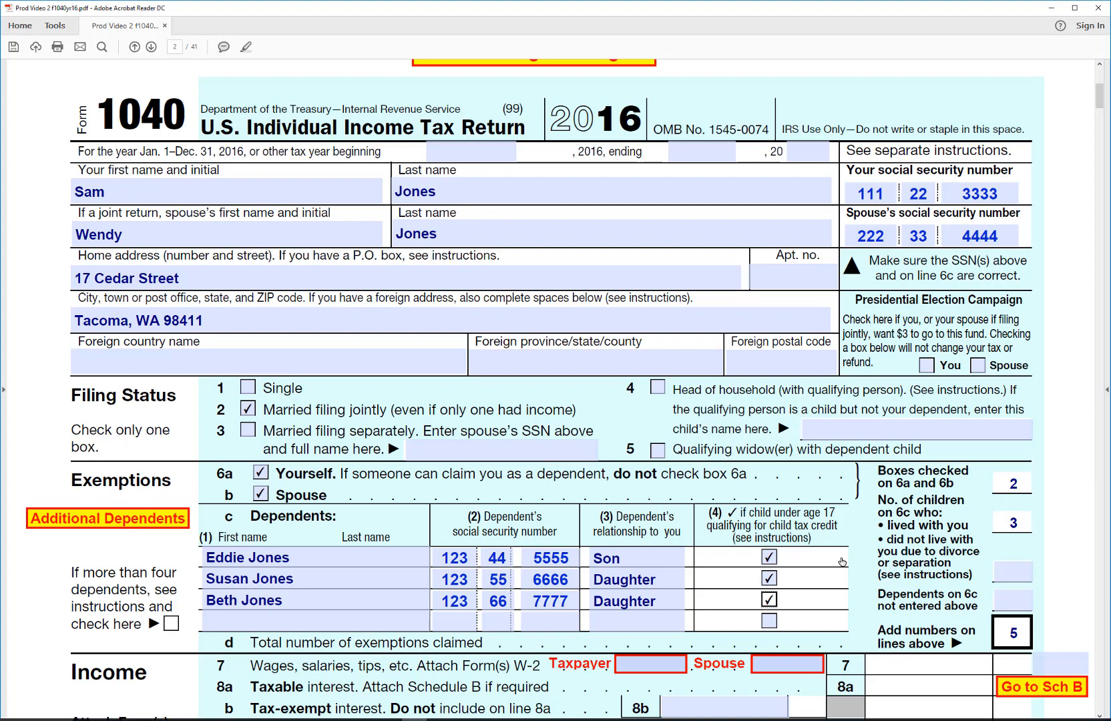
# - Enter the line 7 wages as 23,200 for the taxpayer and 14,200 for the spouse
pyautogui.scroll(1, 842, 562)
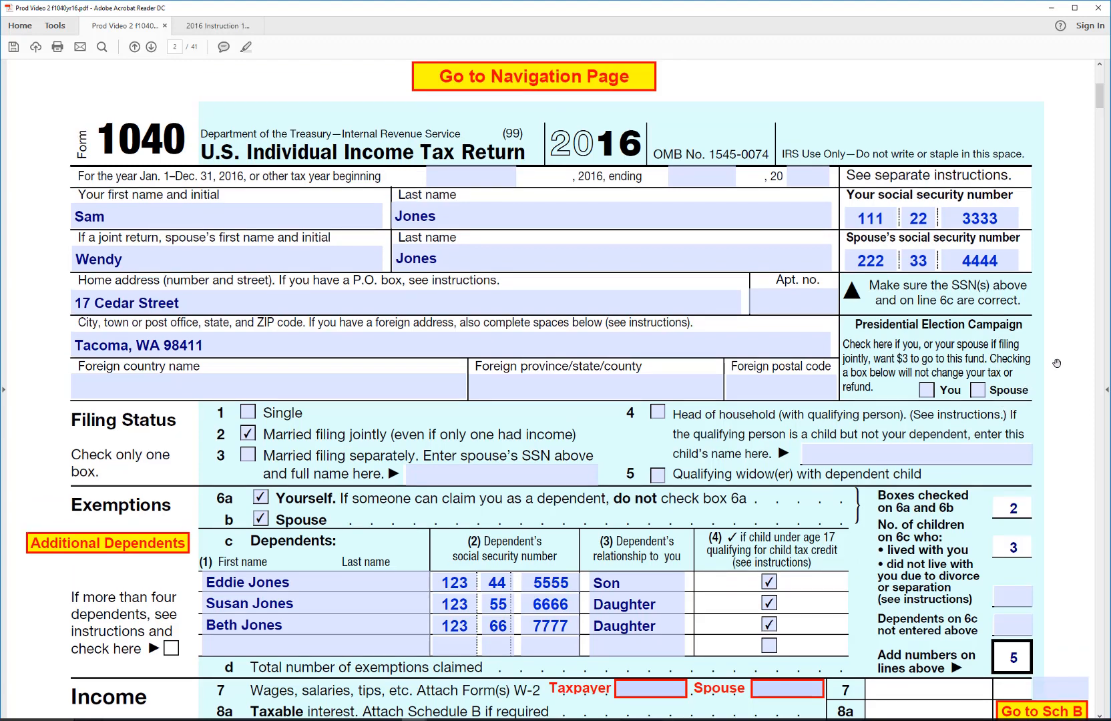
pyautogui.scroll(-10, 1057, 367)
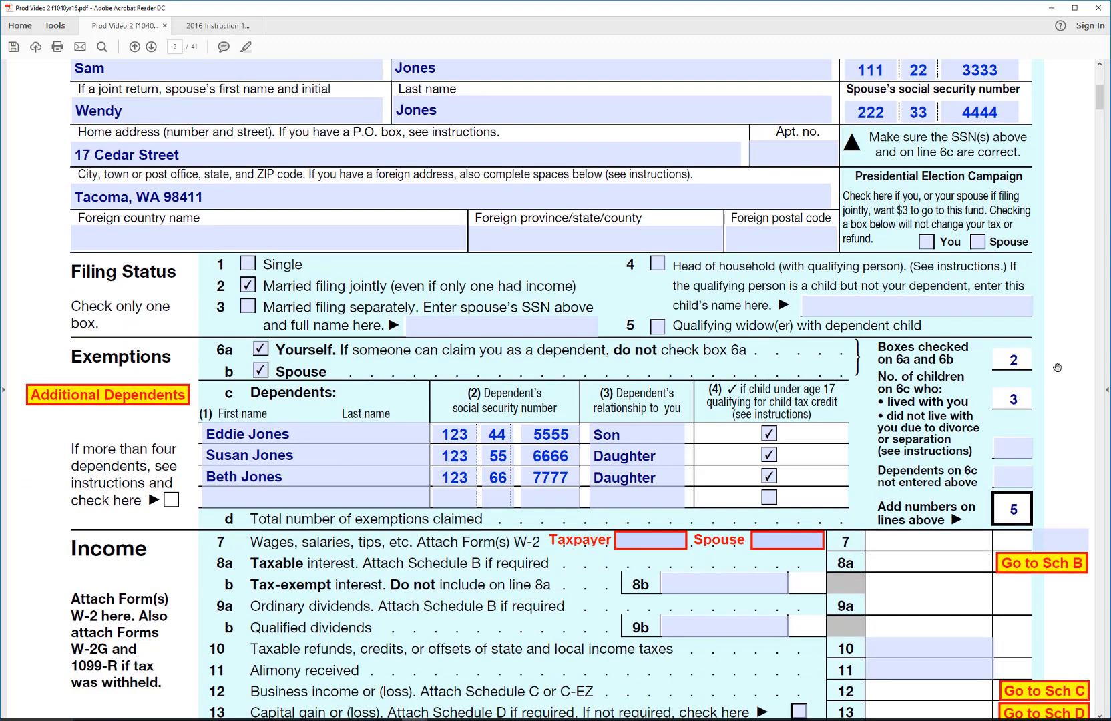
pyautogui.scroll(-4, 1057, 367)
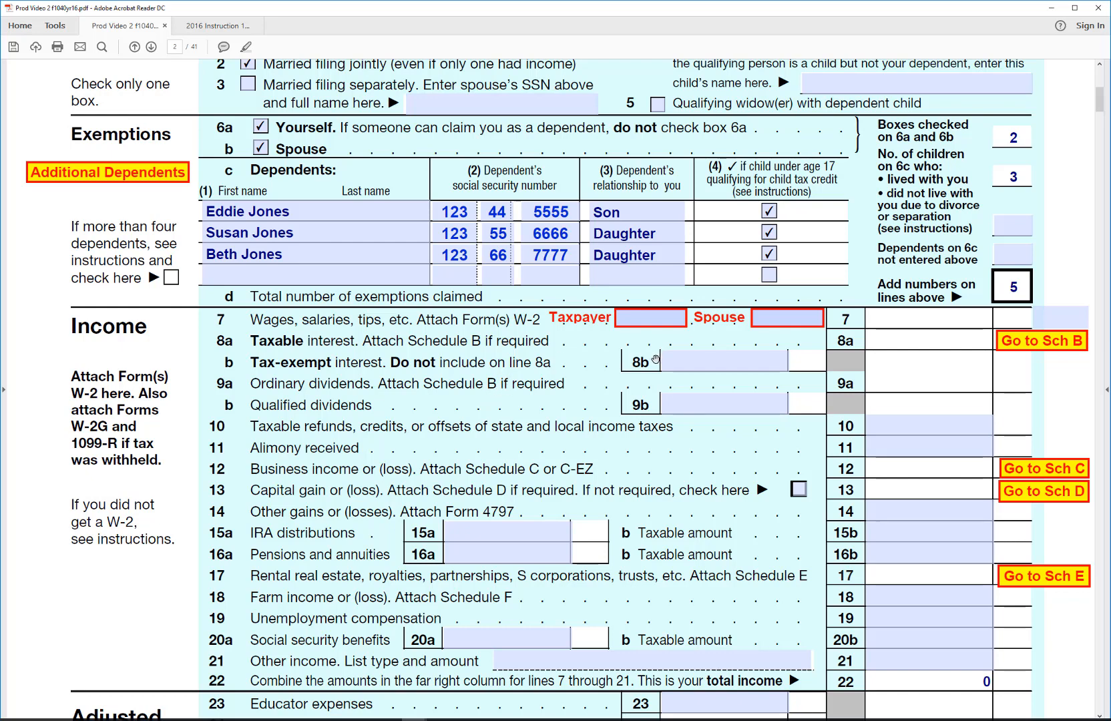
pyautogui.click(645, 317)
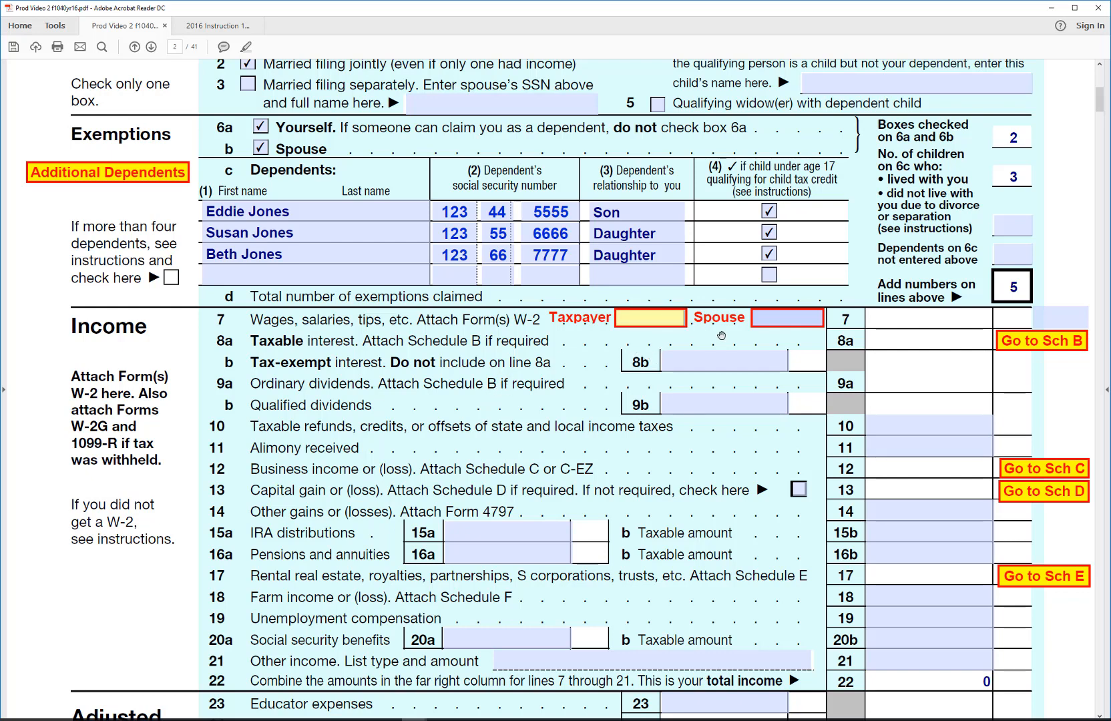
pyautogui.write('23200')
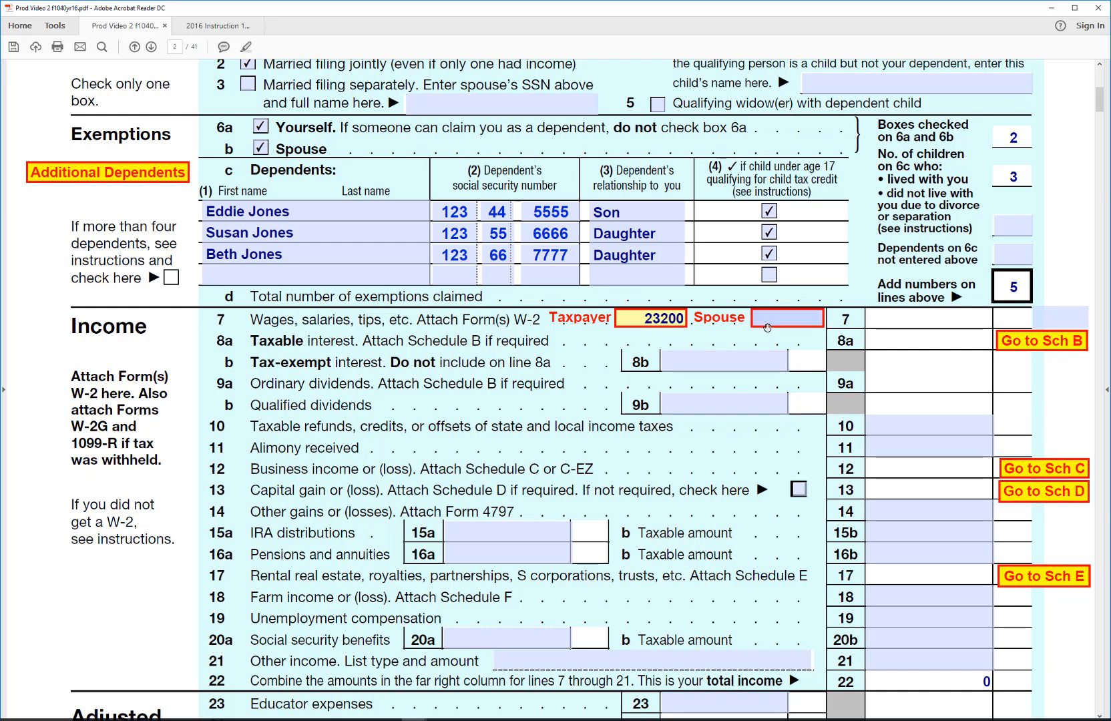
pyautogui.click(768, 326)
pyautogui.write('14')
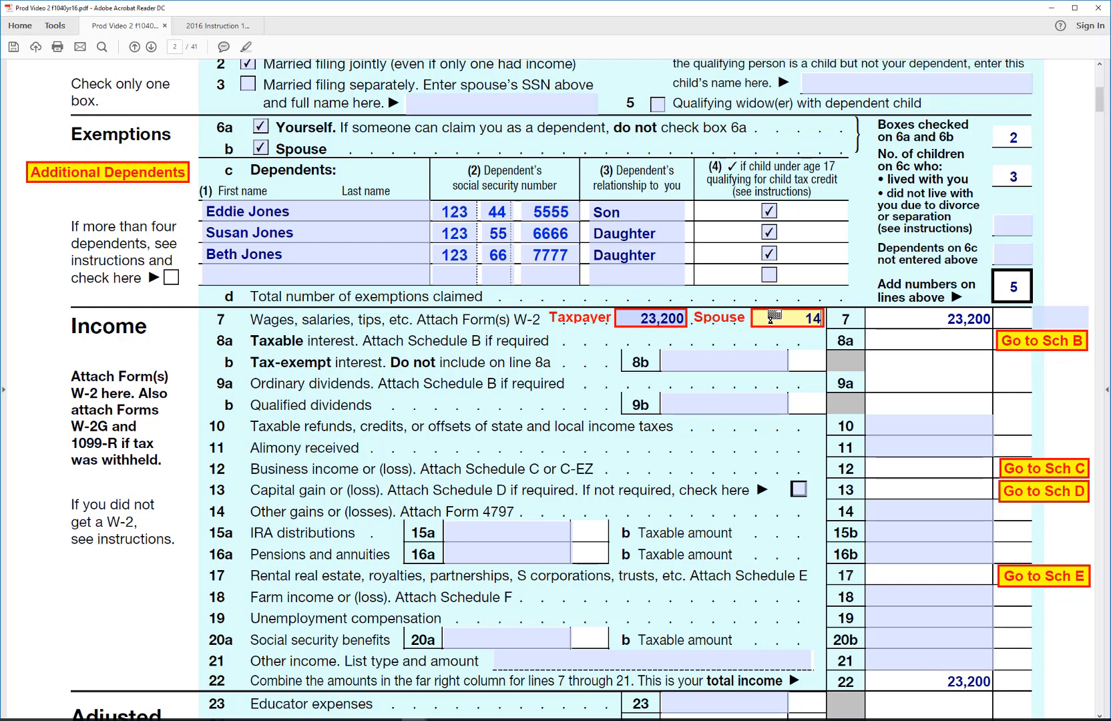
pyautogui.write('200')
pyautogui.press('Return')
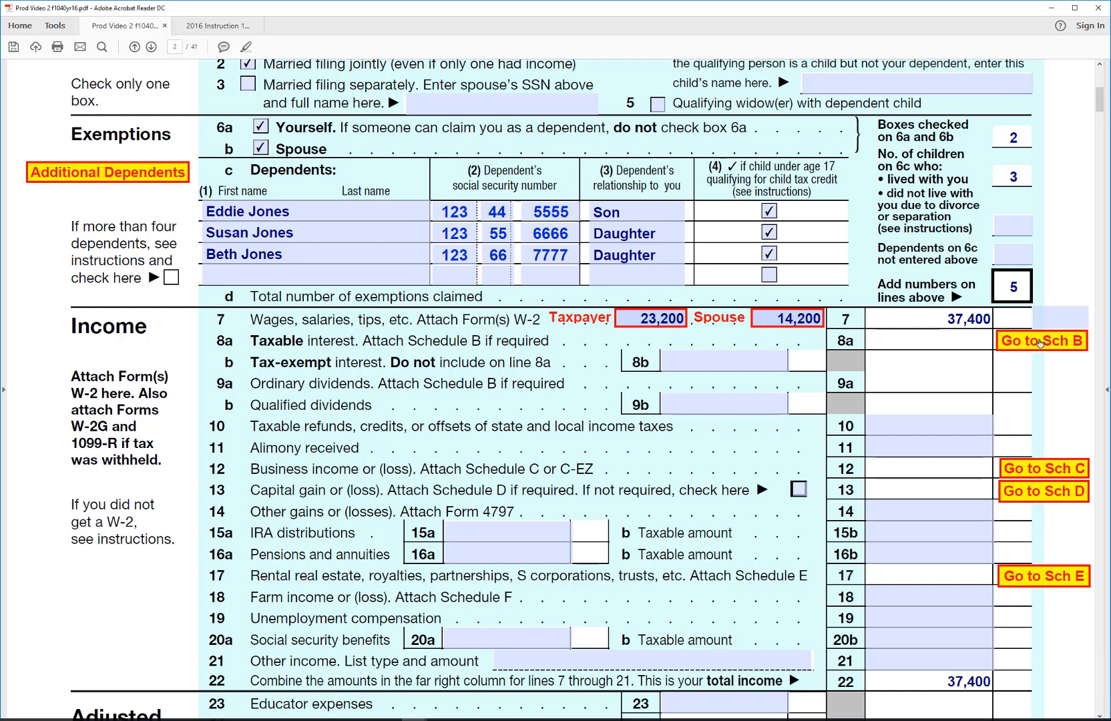
# - On Schedule B Part I, list Bank of America as the first interest payer with an amount of 200
pyautogui.click(1040, 343)
pyautogui.click(475, 333)
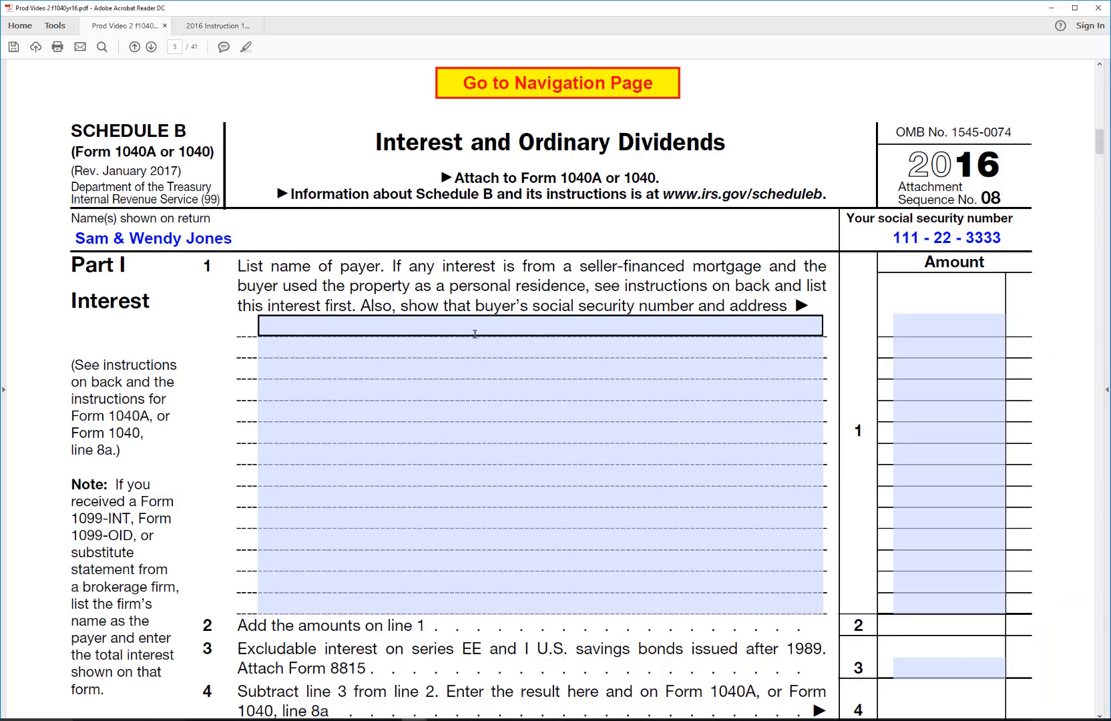
pyautogui.click(511, 342)
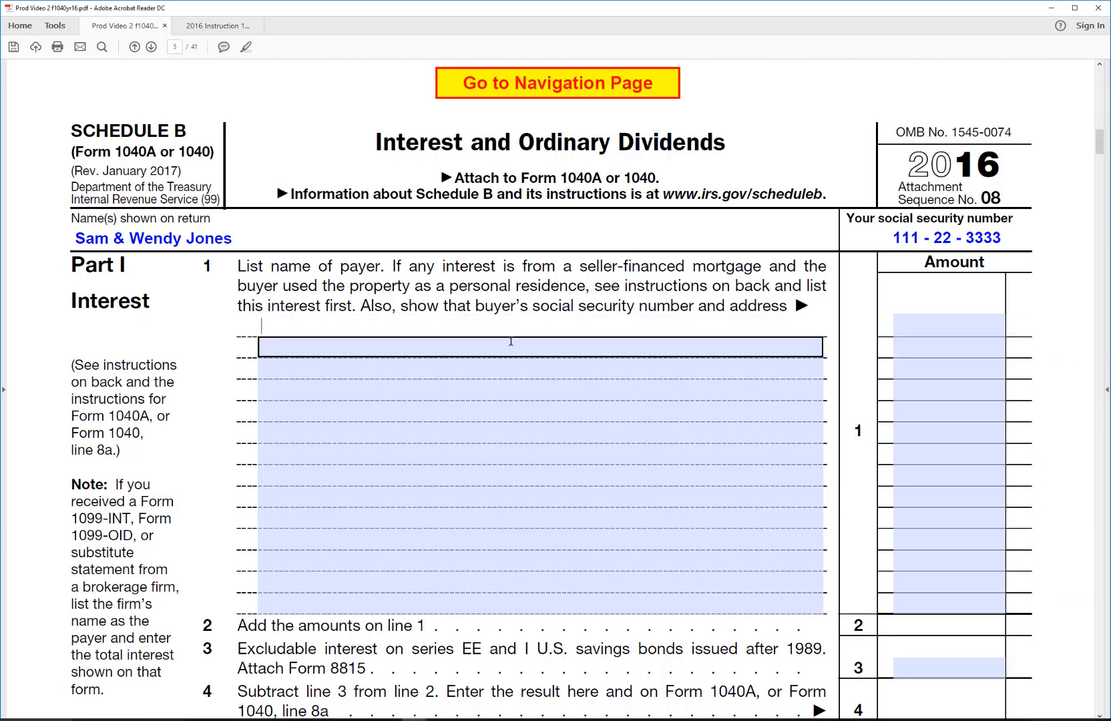
pyautogui.write('Bank of America')
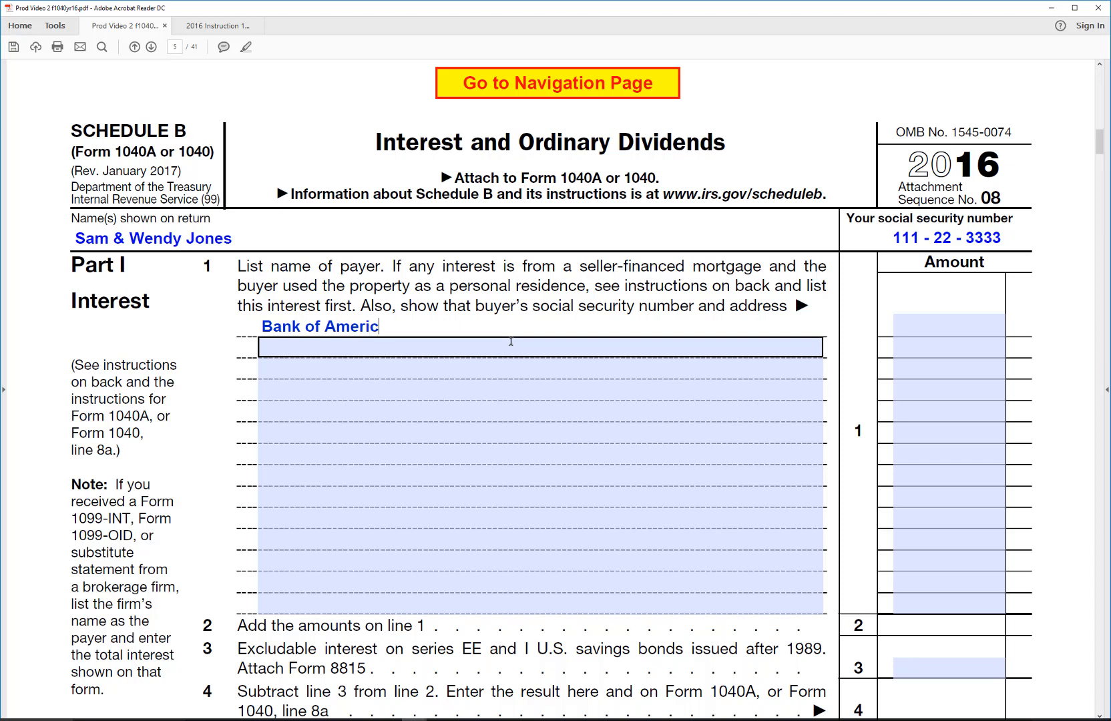
pyautogui.click(963, 323)
pyautogui.write('200')
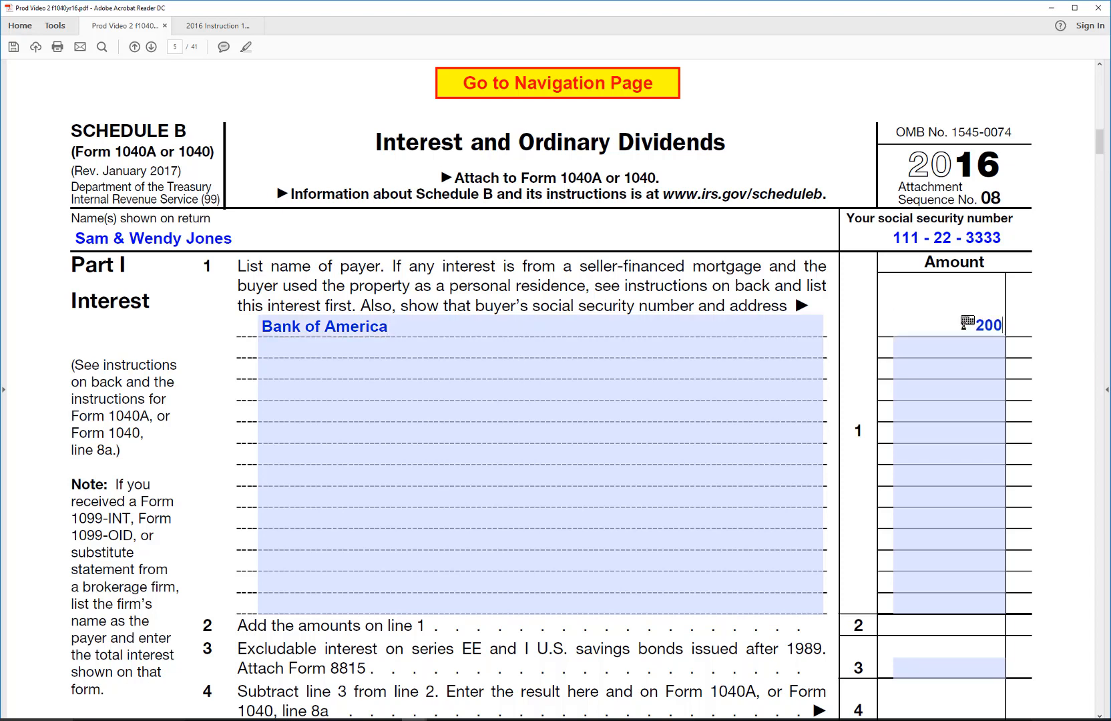
pyautogui.press('Return')
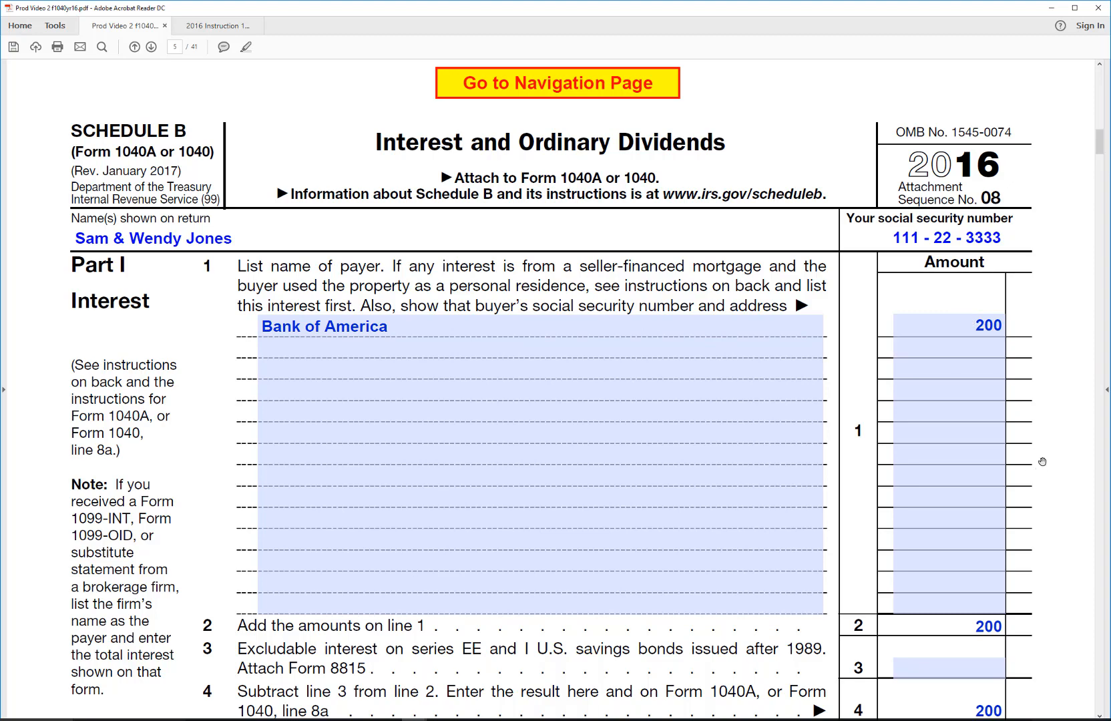
# - Answer No to lines 7a and 8 about foreign accounts and trusts in Schedule B Part III
pyautogui.scroll(-10, 1043, 461)
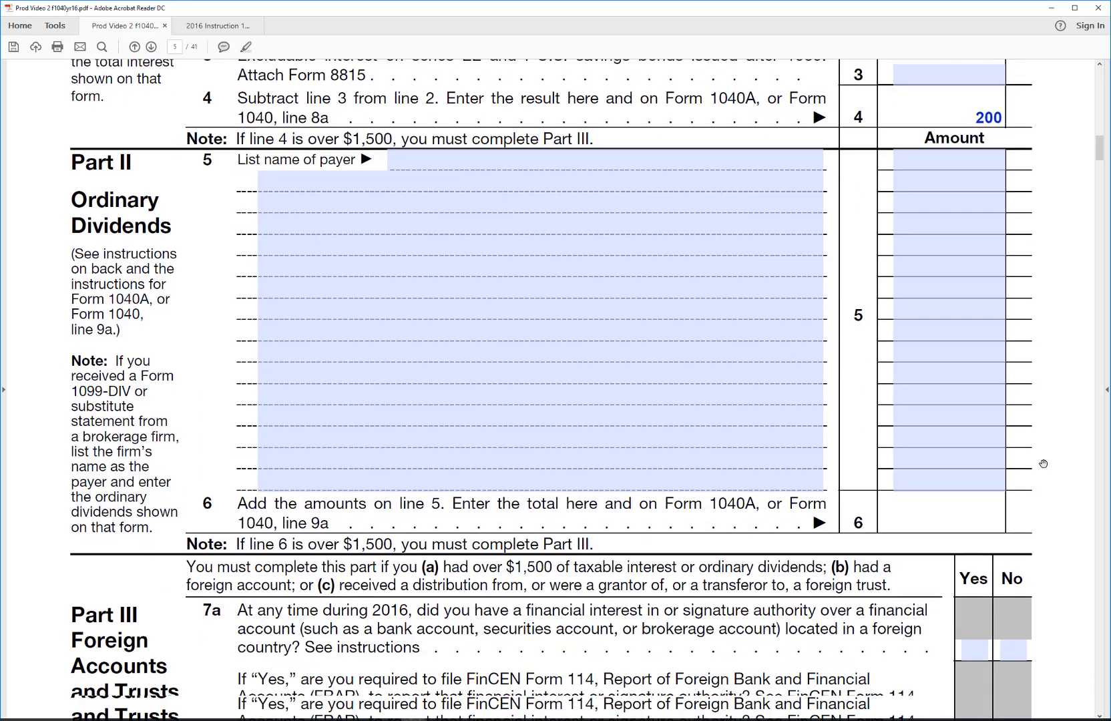
pyautogui.scroll(-4, 1043, 463)
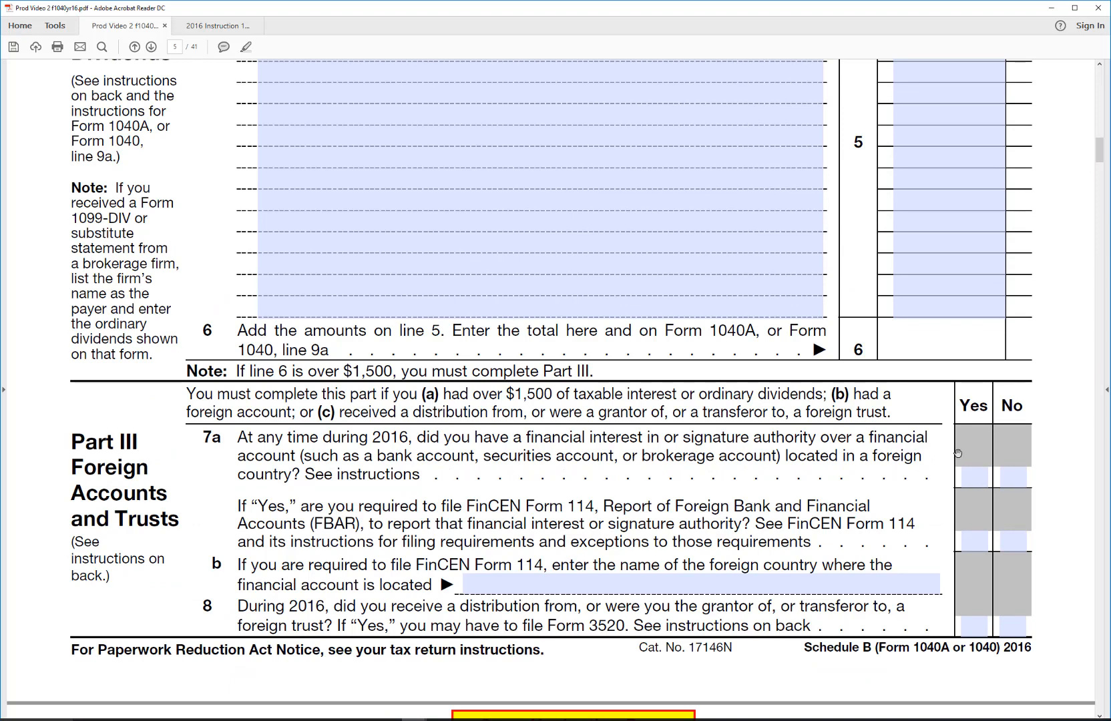
pyautogui.click(1011, 477)
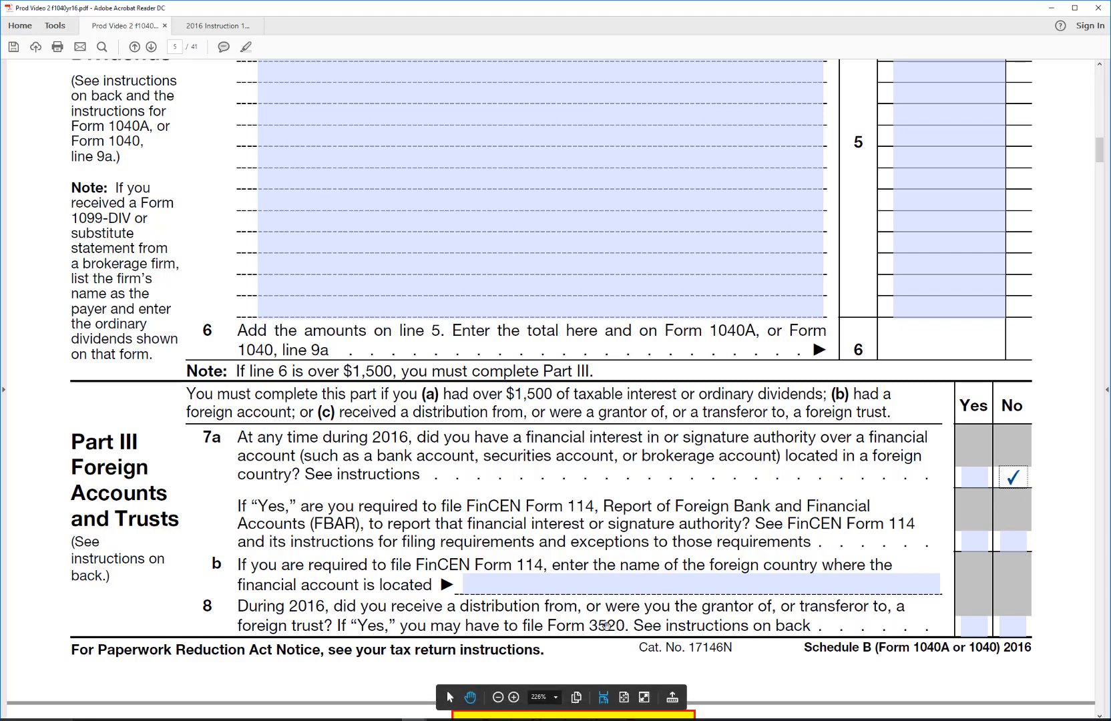
pyautogui.click(1013, 626)
pyautogui.scroll(-2, 908, 672)
pyautogui.scroll(-3, 899, 668)
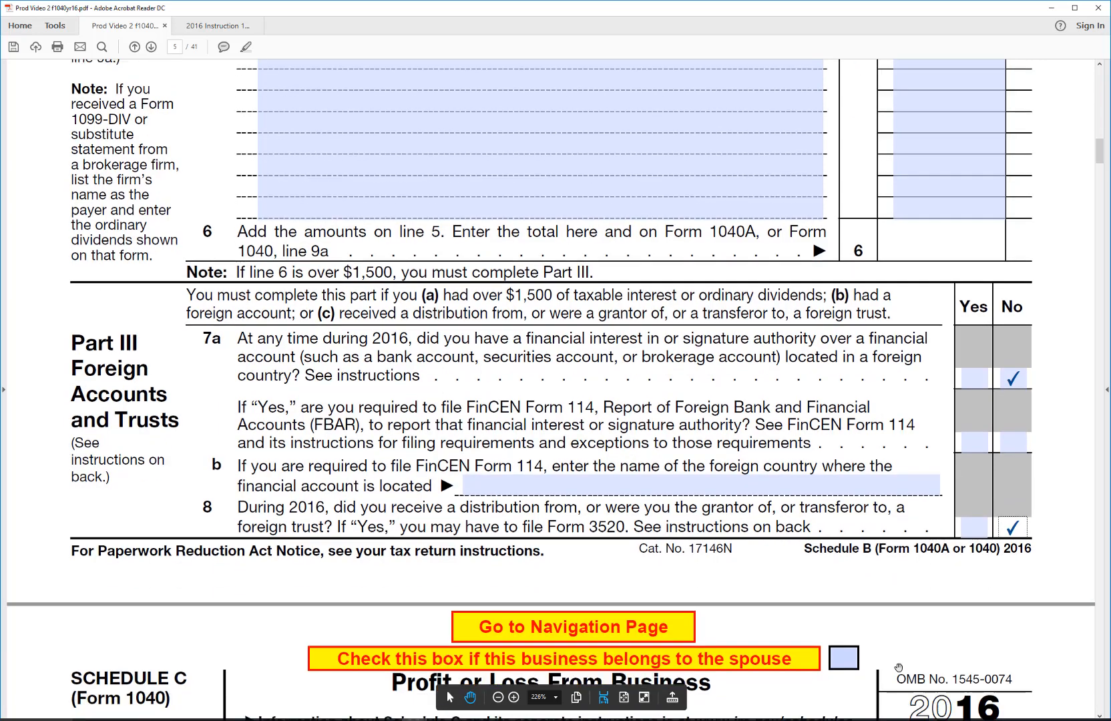
# - Return to page 1 of Form 1040 through the navigation page and check the Income lines
pyautogui.click(674, 605)
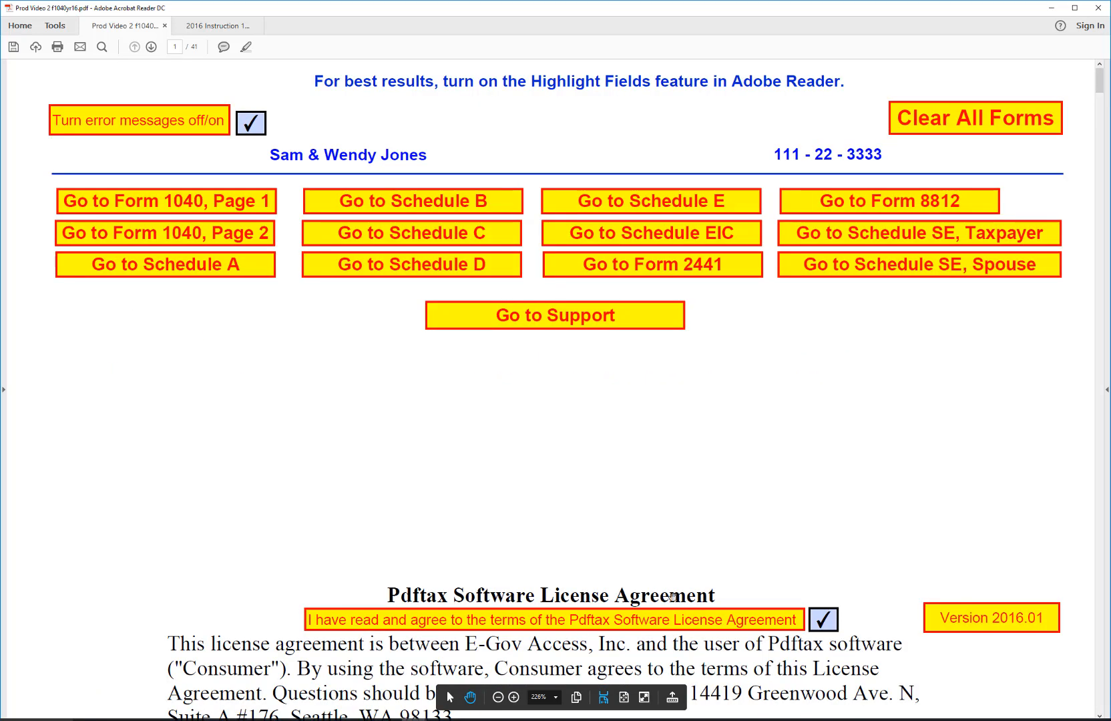
pyautogui.click(261, 203)
pyautogui.scroll(-5, 480, 523)
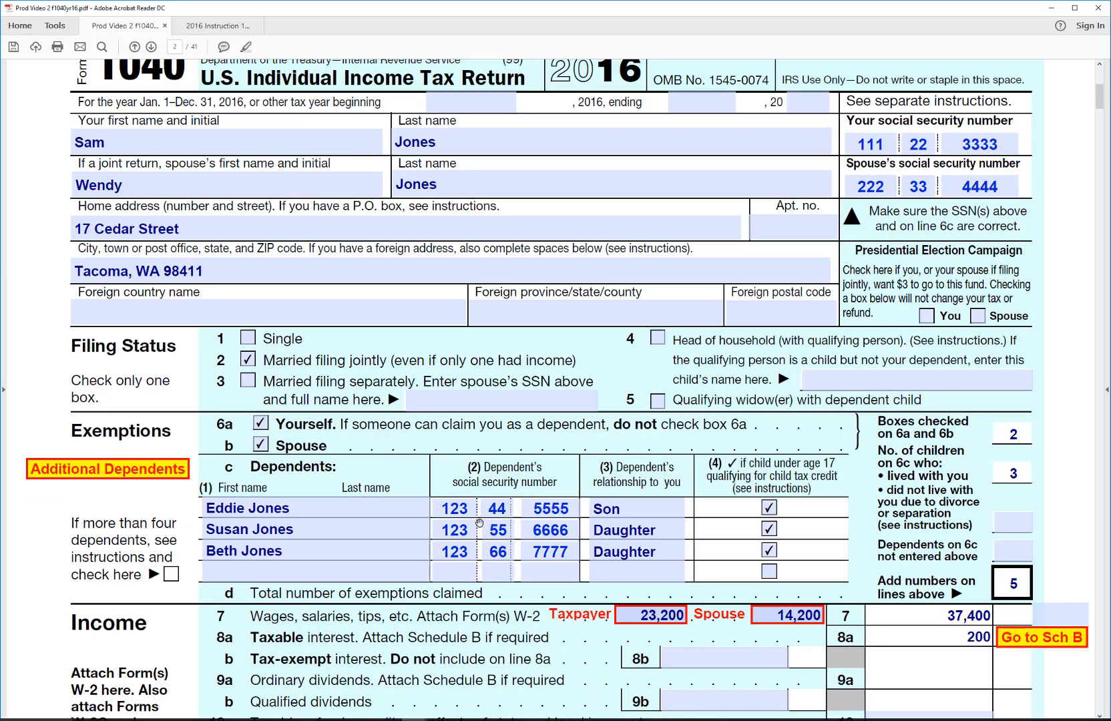
pyautogui.scroll(-7, 480, 523)
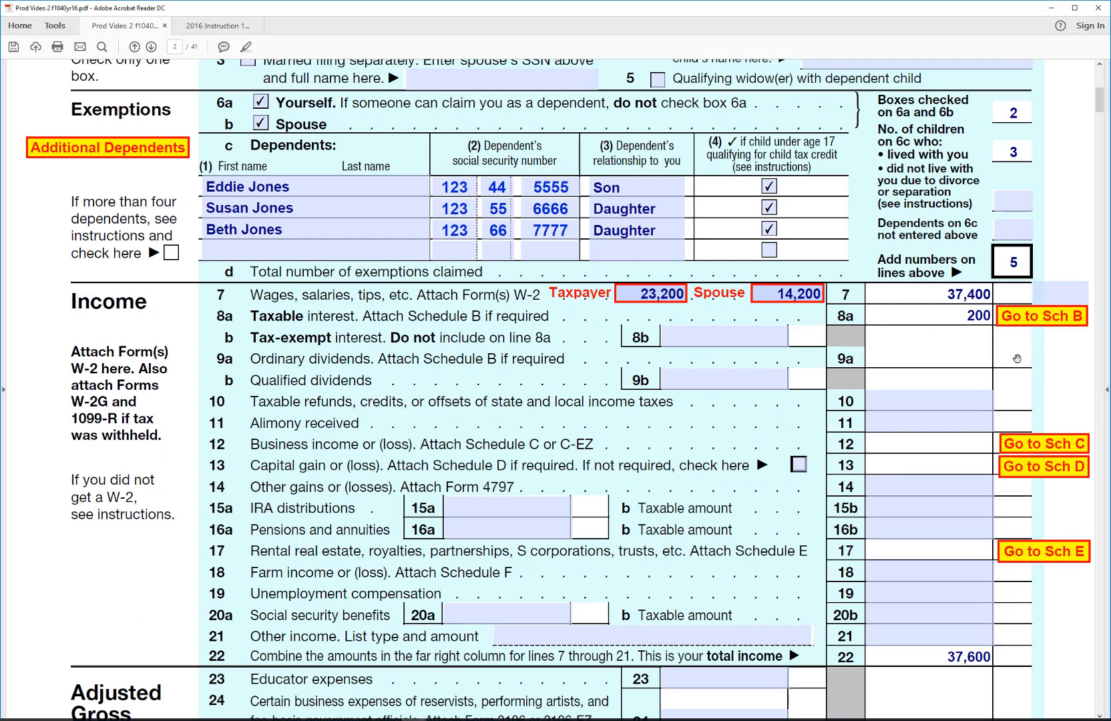
pyautogui.click(905, 533)
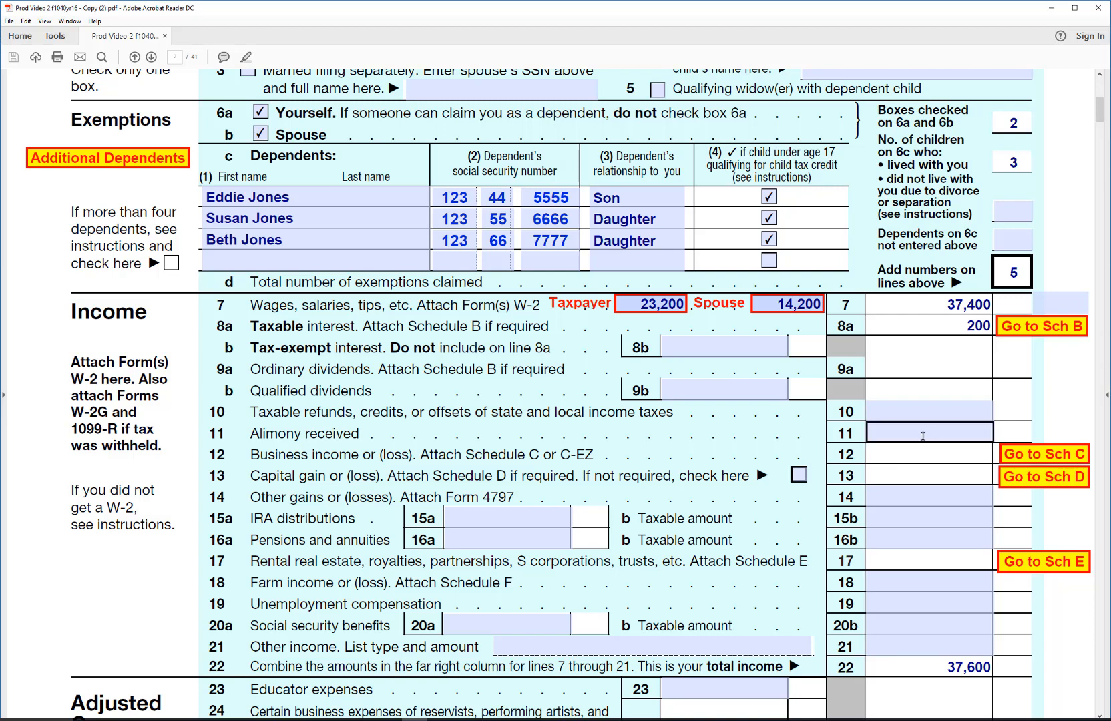
# - Open Schedule C, mark the business as belonging to the spouse, and enter Tax Prep as the principal business
pyautogui.click(1049, 455)
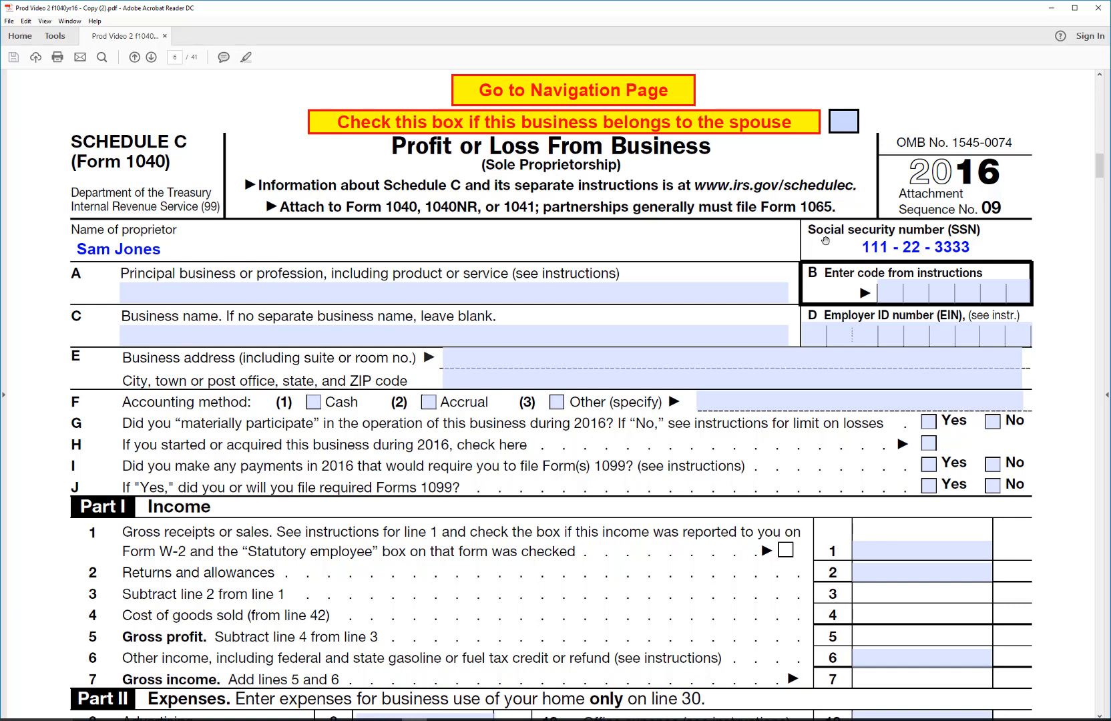
pyautogui.click(849, 122)
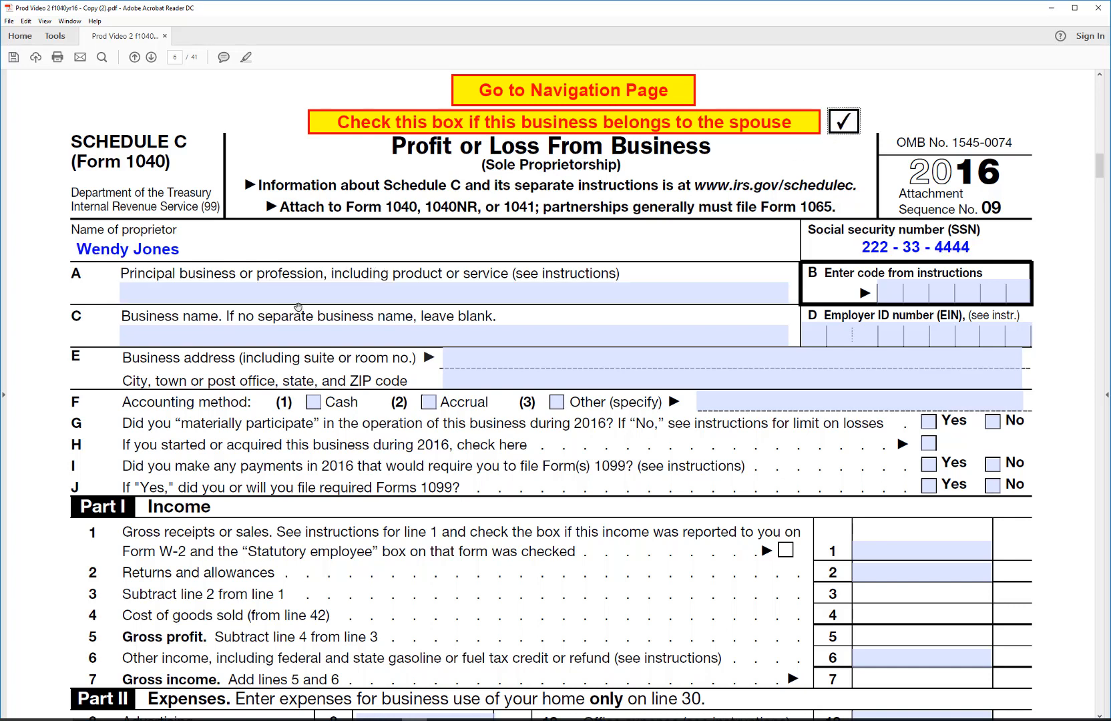
pyautogui.click(280, 297)
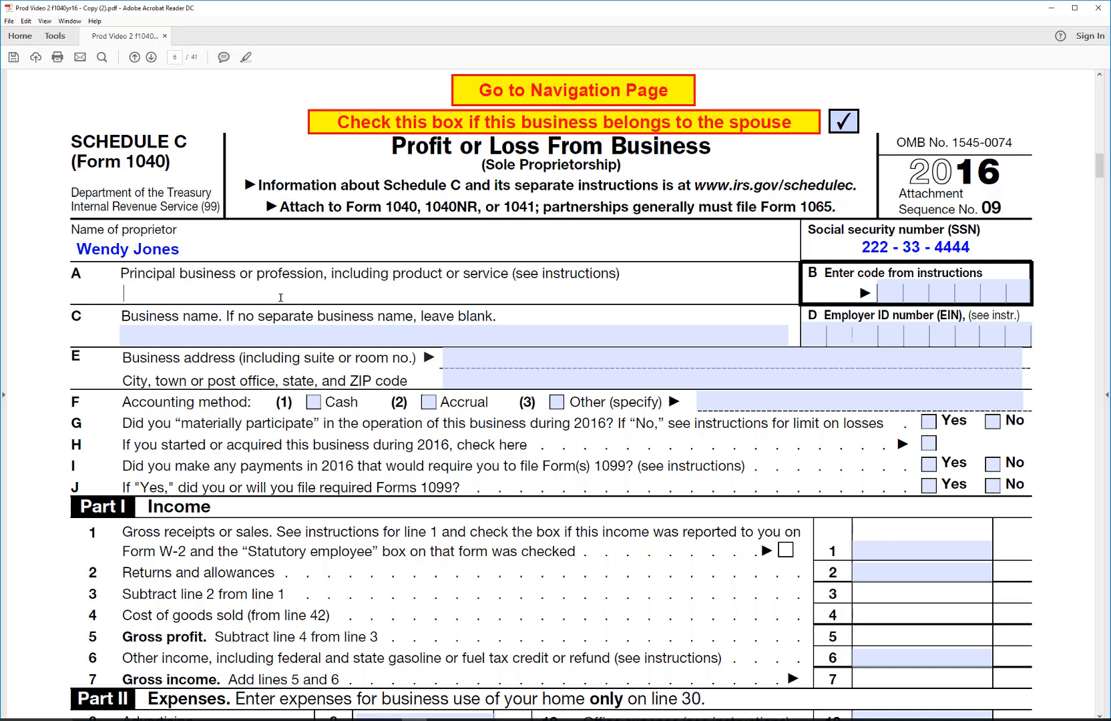
pyautogui.write('Tax Prep')
pyautogui.press('Return')
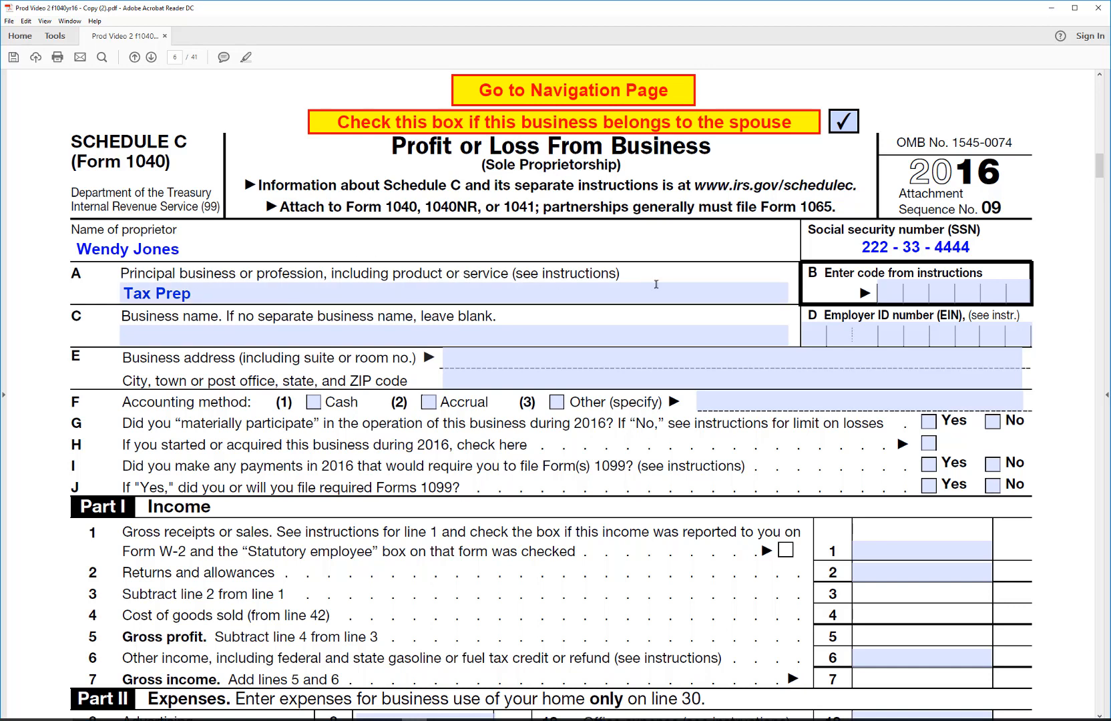
# - Look up the business code for tax preparation services in the instructions and enter 541213 in Schedule C box B
pyautogui.click(1048, 291)
pyautogui.scroll(-3, 624, 336)
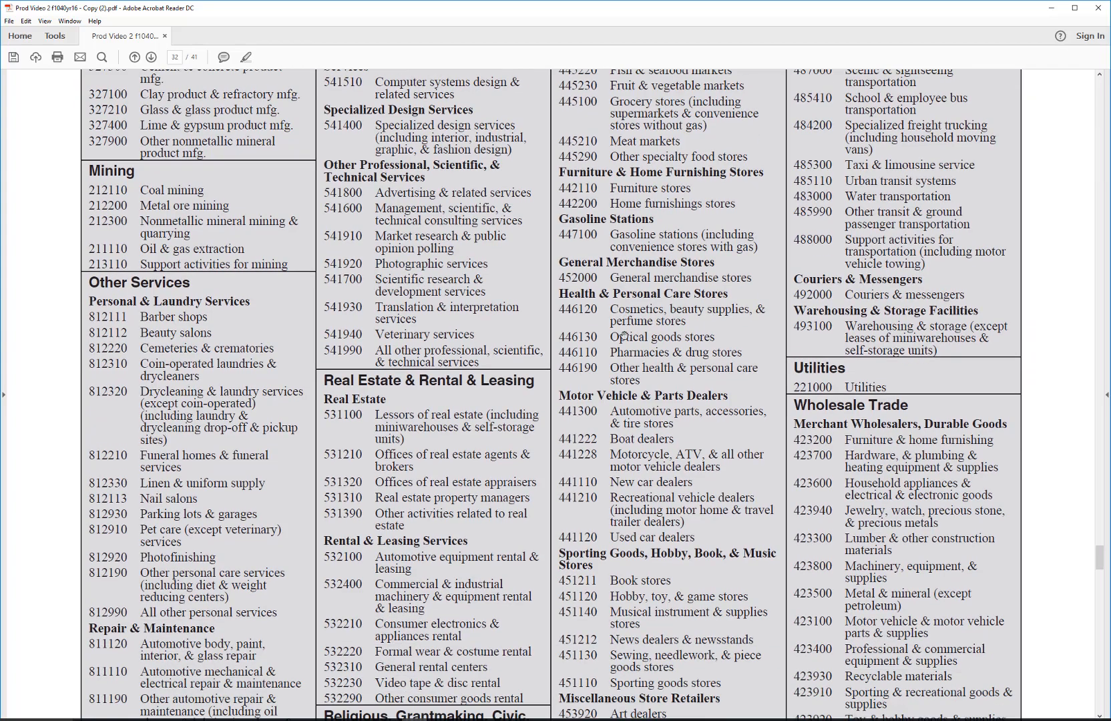
pyautogui.scroll(-5, 624, 336)
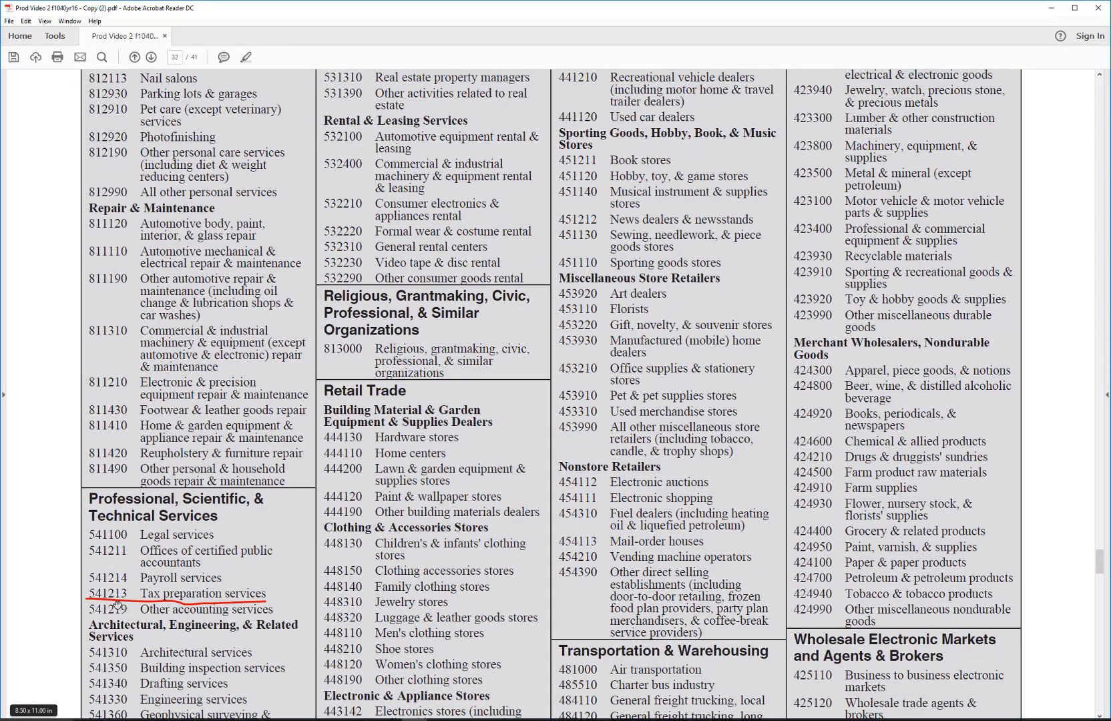
pyautogui.click(64, 599)
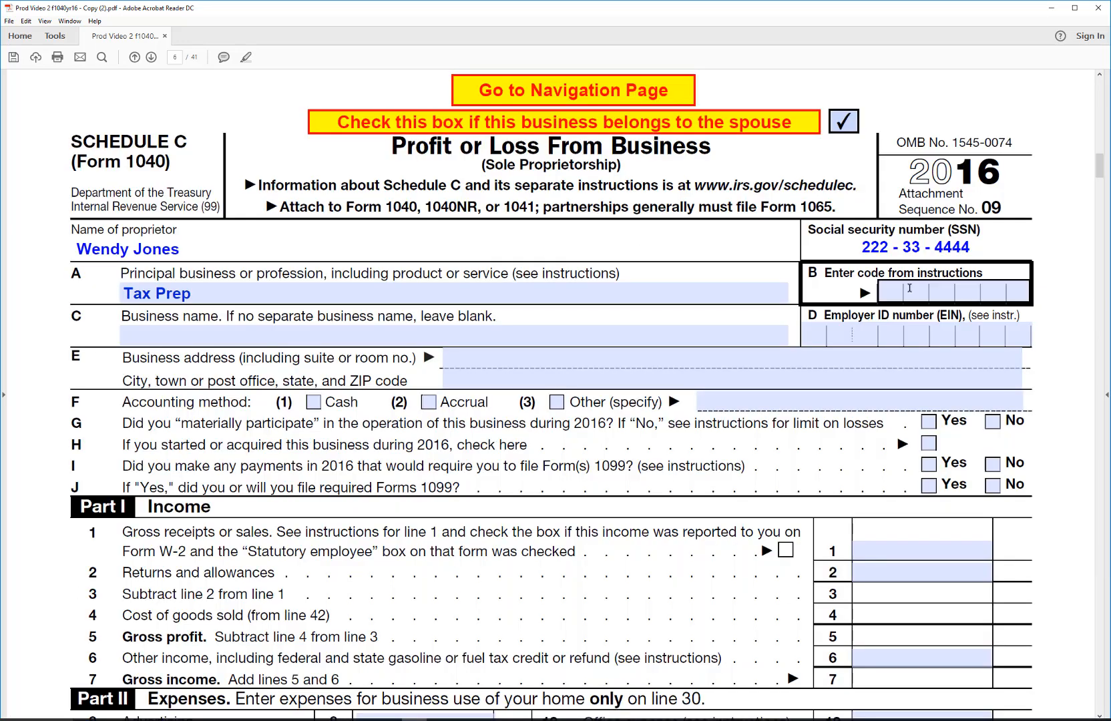
pyautogui.click(889, 291)
pyautogui.write('5')
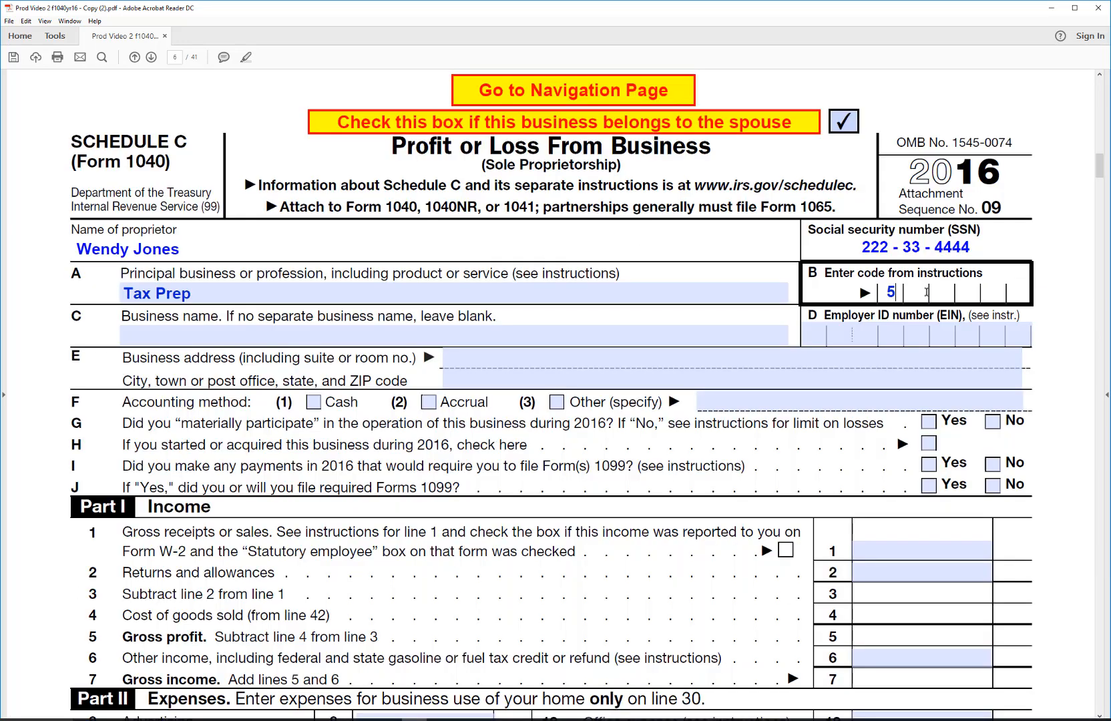
pyautogui.write('41213')
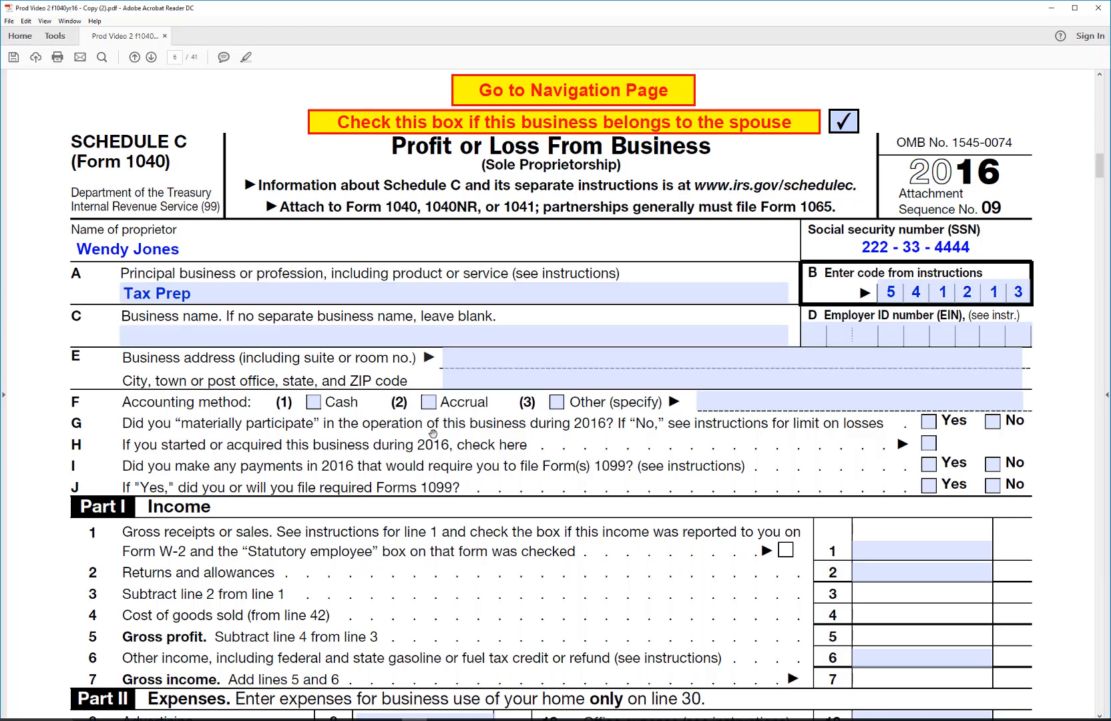
# - Select the Cash accounting method, answer Yes to material participation on line G and No to Form 1099 payments on line I
pyautogui.click(315, 404)
pyautogui.click(928, 423)
pyautogui.click(994, 464)
# - Enter gross receipts of 4,000 on line 1 of Schedule C Part I
pyautogui.scroll(-5, 1014, 464)
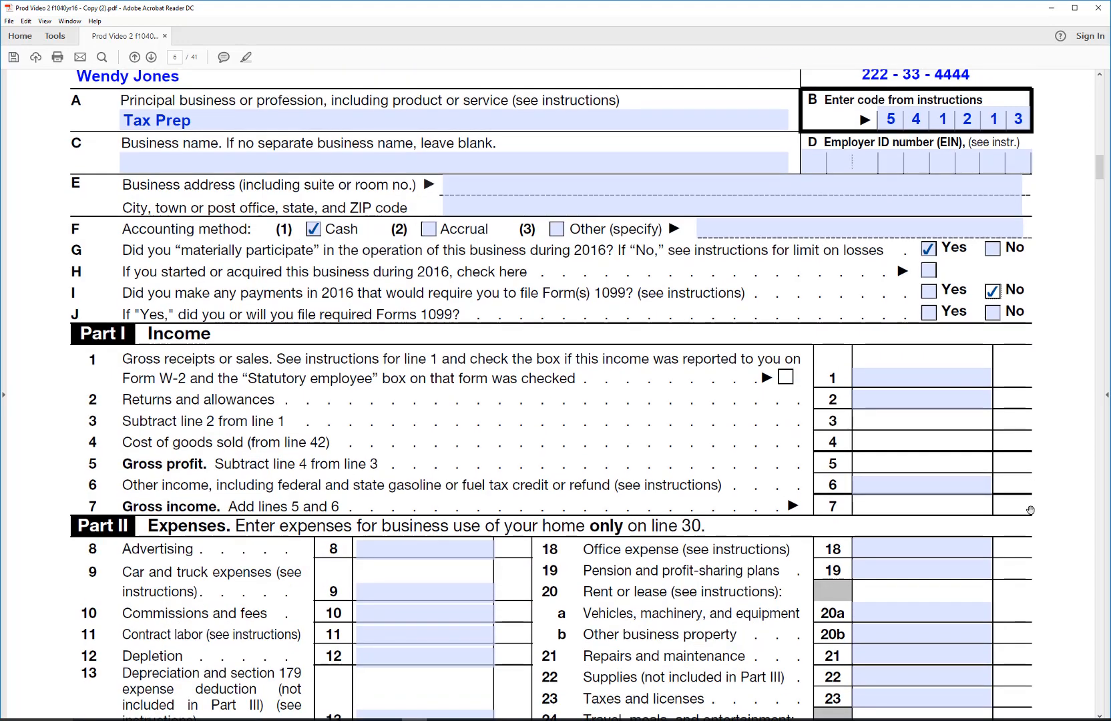
pyautogui.scroll(-2, 1031, 511)
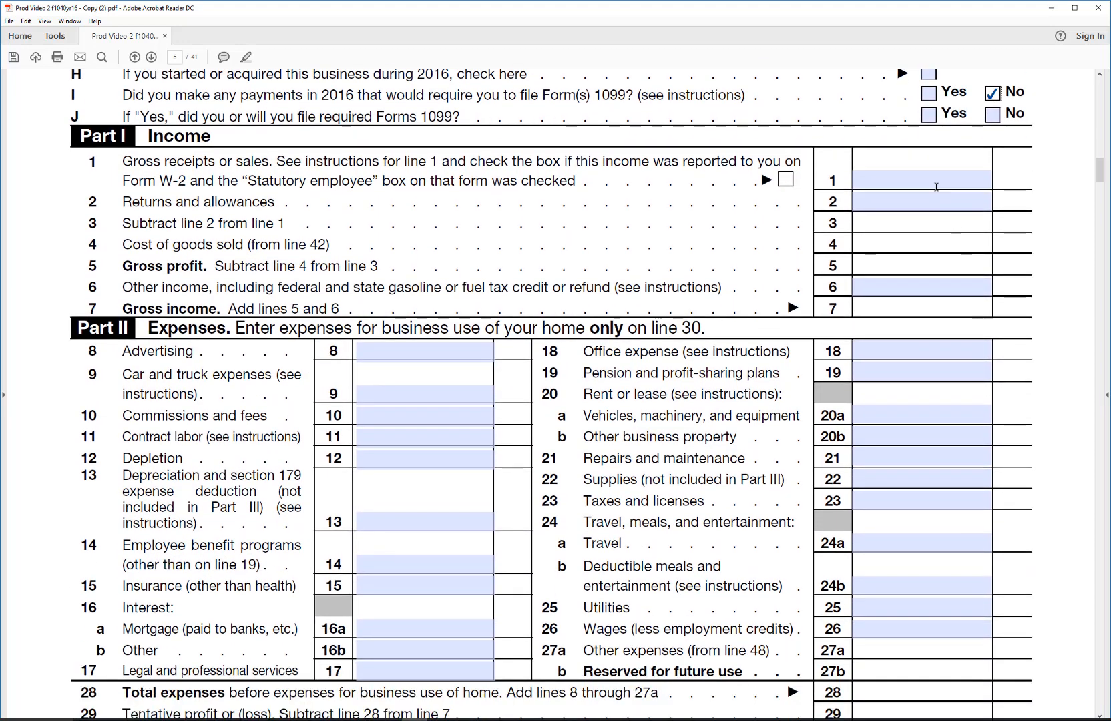
pyautogui.click(935, 182)
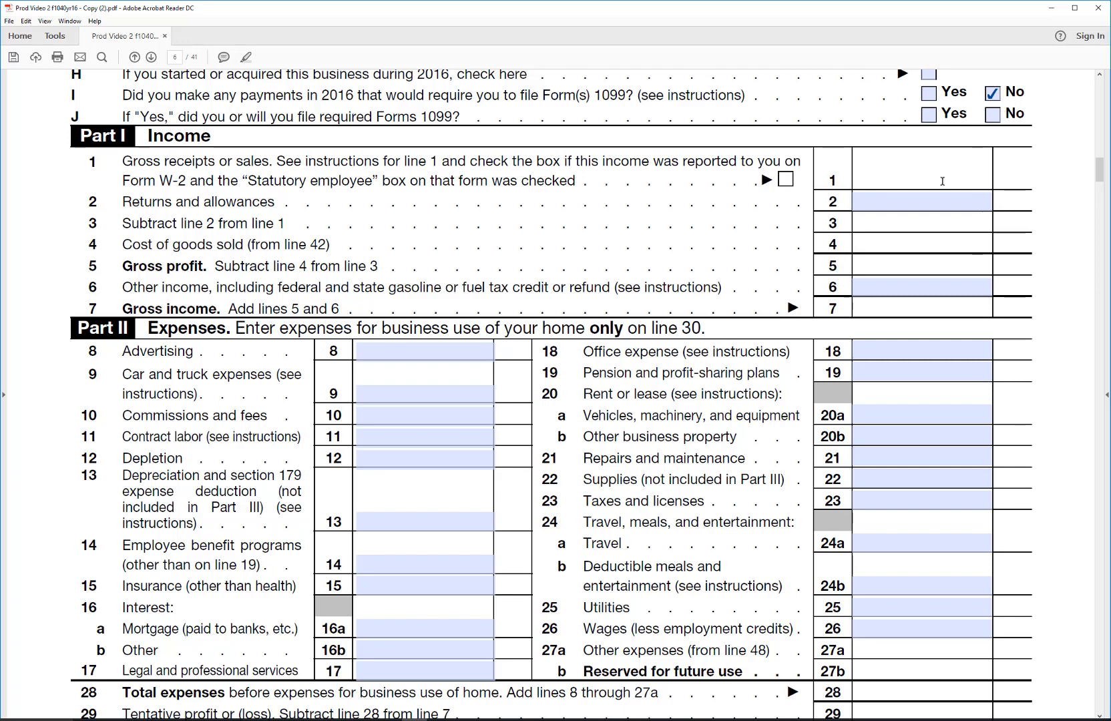
pyautogui.write('4000')
pyautogui.press('Return')
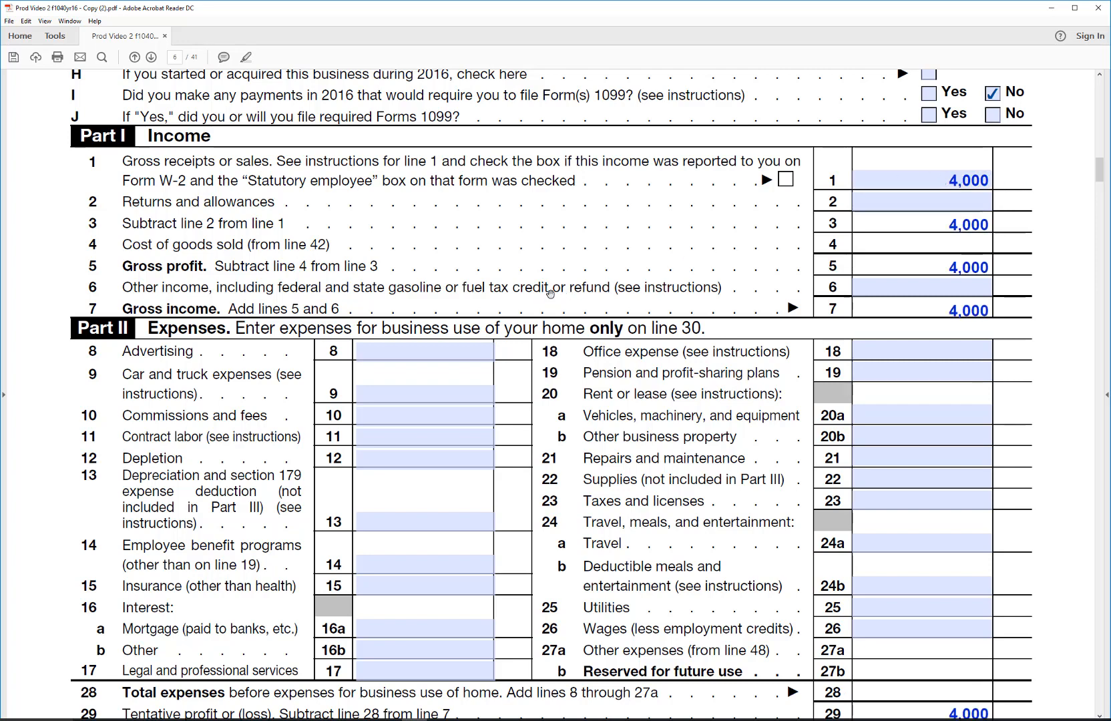
# - In Schedule C Part II, enter 300 for advertising on line 8 and 800 for office expense on line 18
pyautogui.click(482, 349)
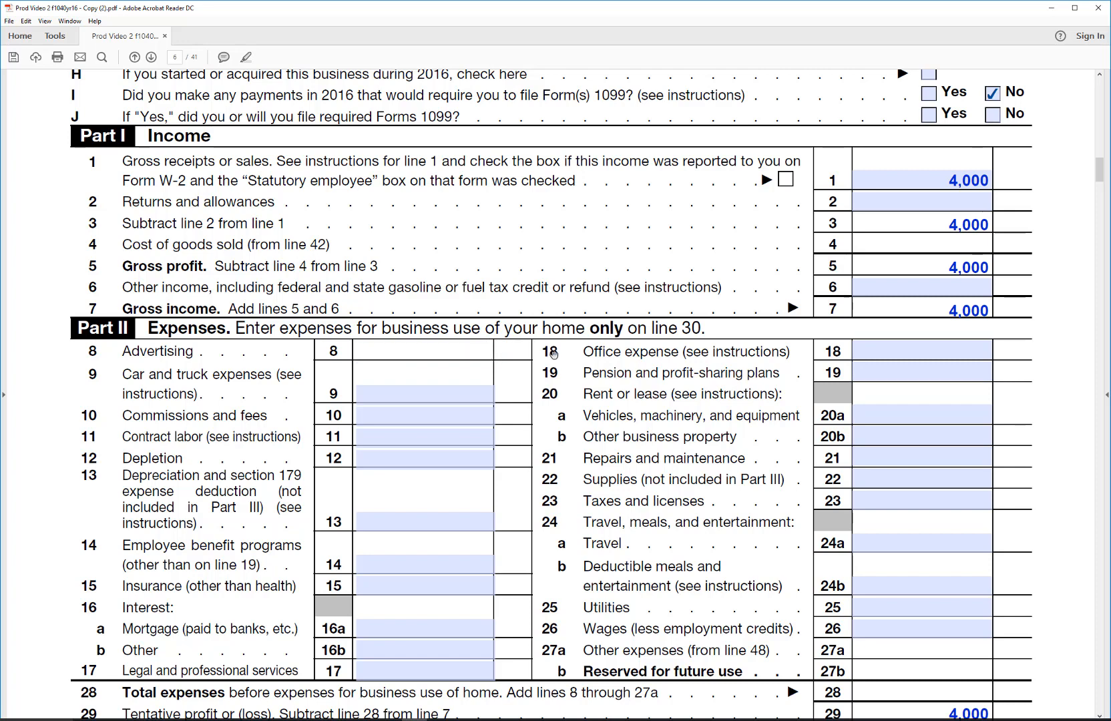
pyautogui.write('300')
pyautogui.click(907, 348)
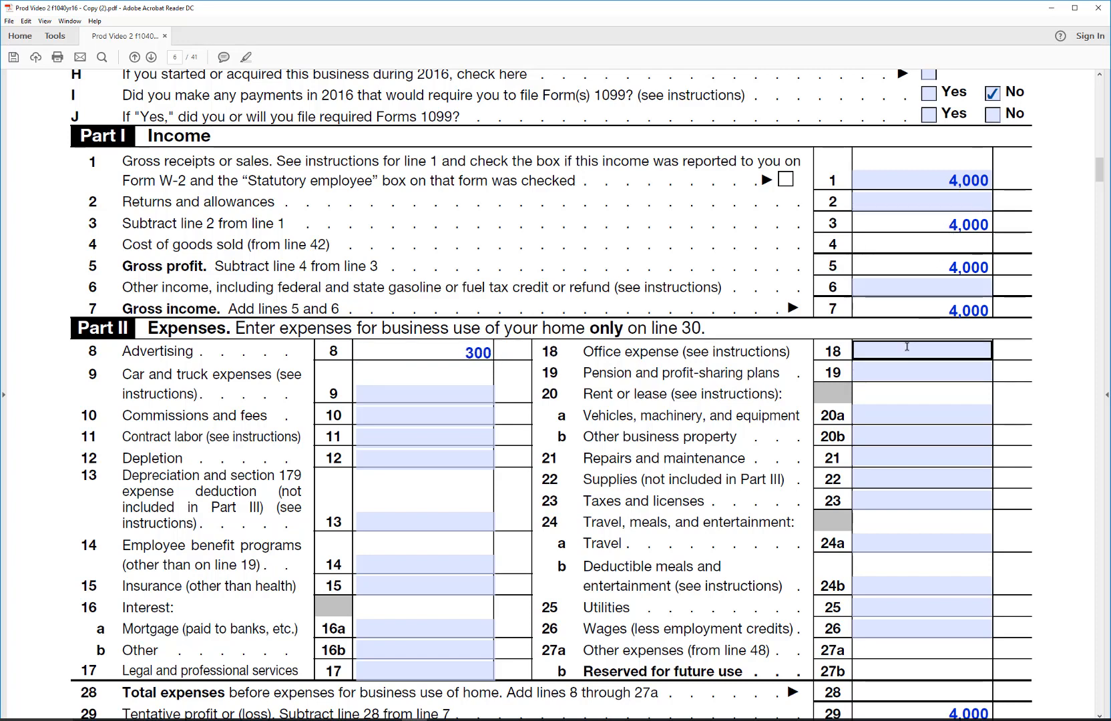
pyautogui.click(907, 349)
pyautogui.write('8')
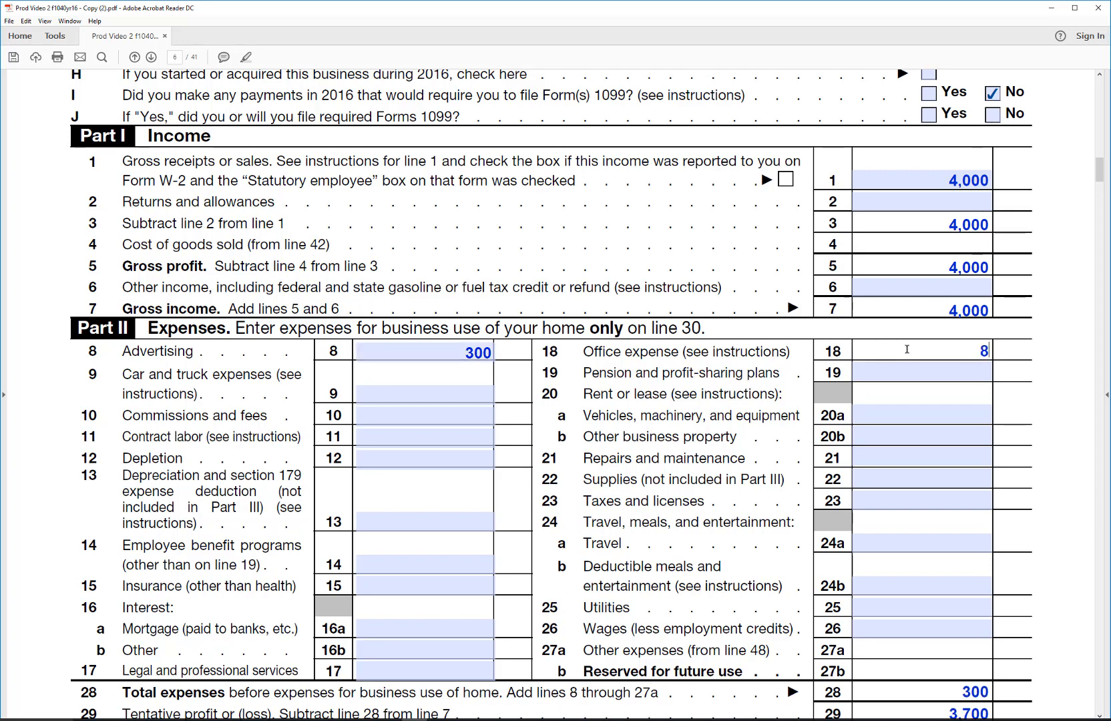
pyautogui.write('00')
pyautogui.press('Tab')
pyautogui.press('Tab')
pyautogui.press('Tab')
pyautogui.press('Tab')
pyautogui.press('Tab')
pyautogui.press('Tab')
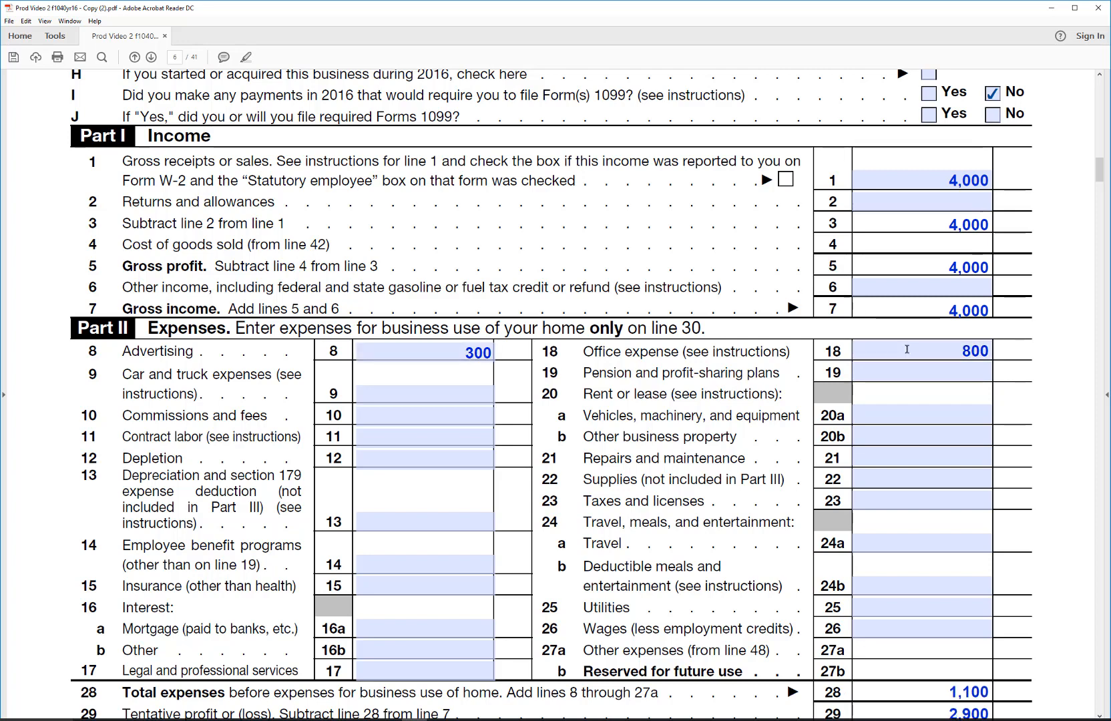
# - Enter 700 for supplies on line 22 and 200 for taxes and licenses on line 23 of Schedule C
pyautogui.scroll(-2, 886, 493)
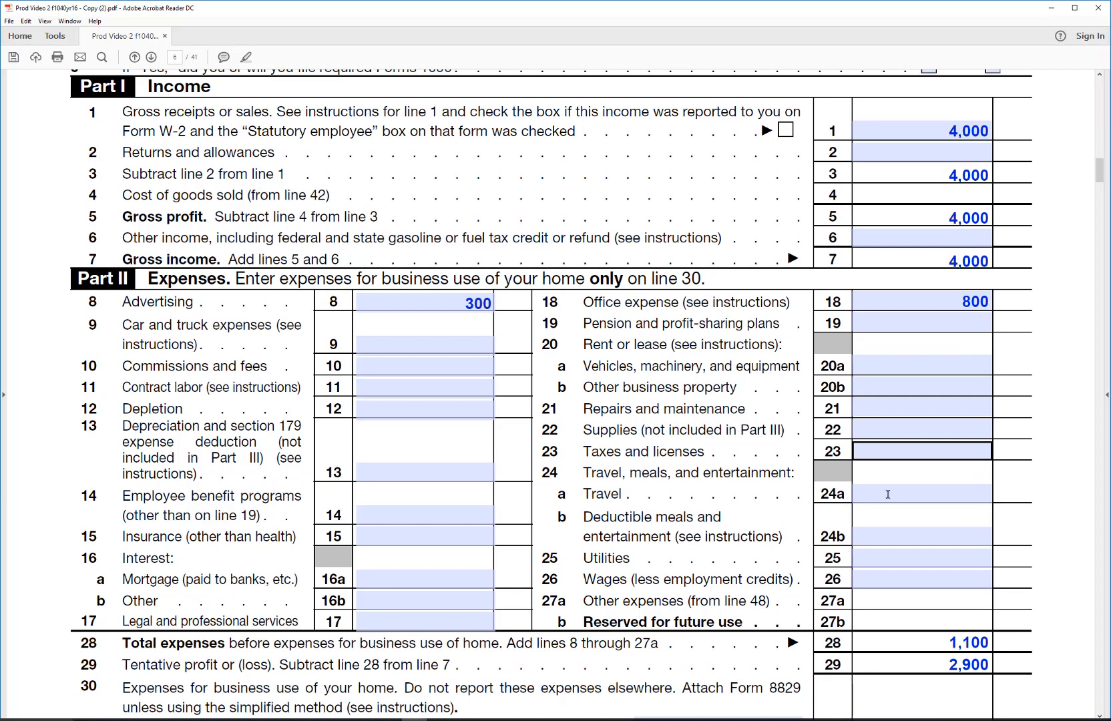
pyautogui.click(931, 431)
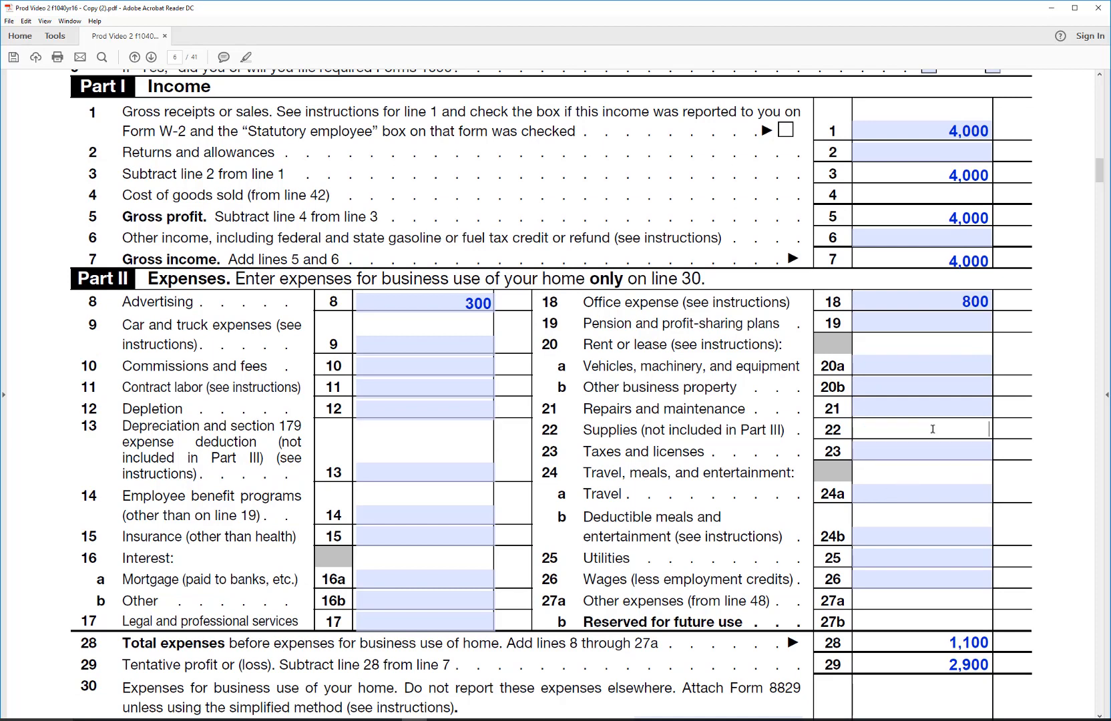
pyautogui.write('700')
pyautogui.press('Return')
pyautogui.click(925, 453)
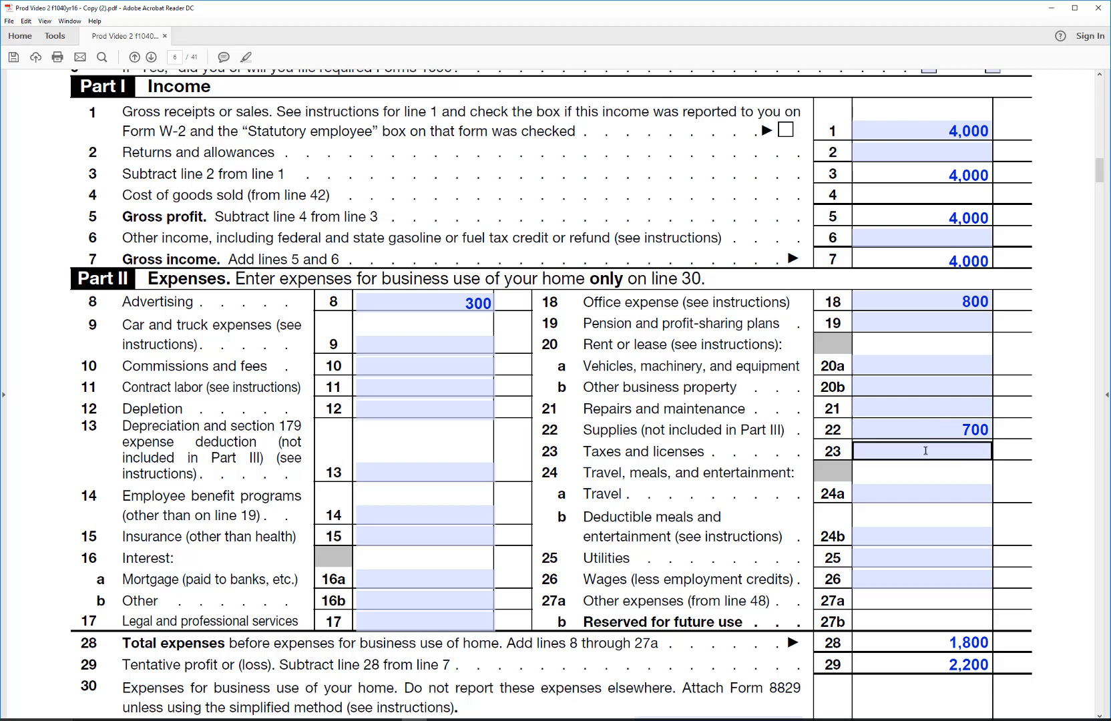
pyautogui.write('200')
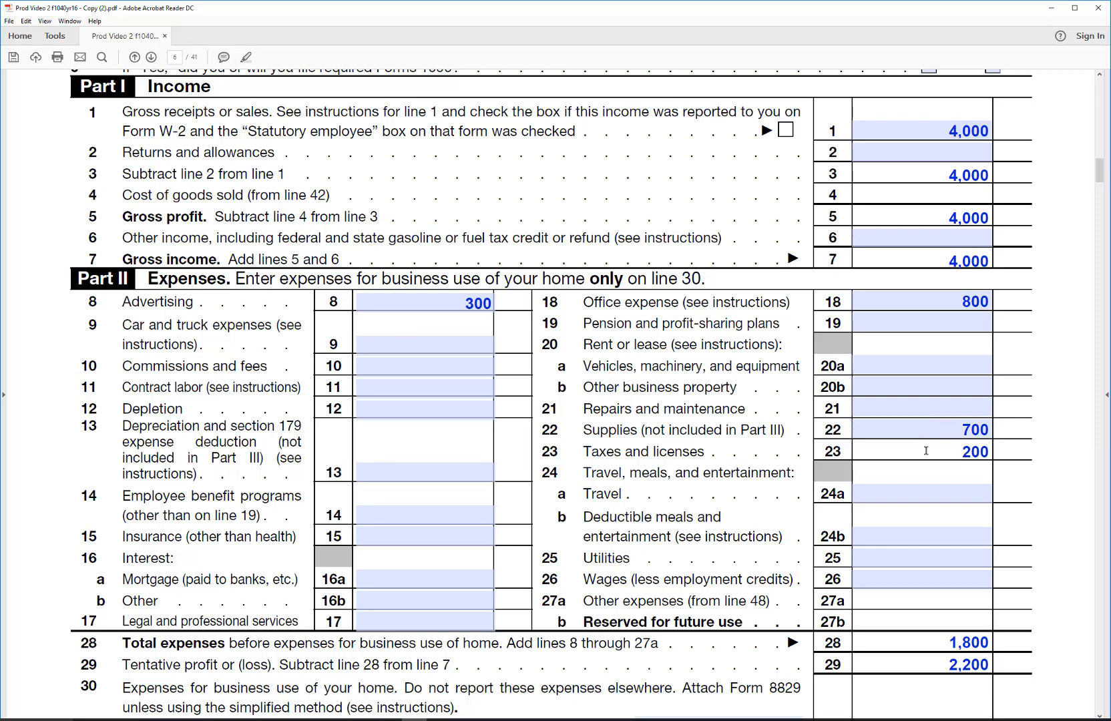
pyautogui.press('Return')
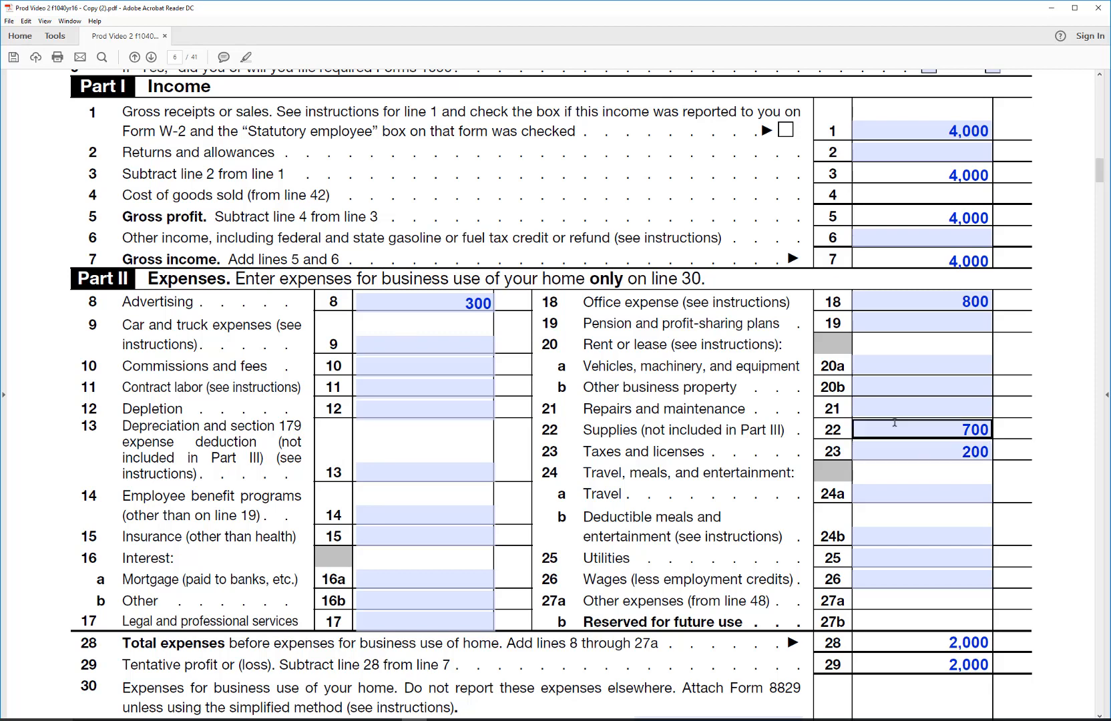
# - Check box 32a, All investment is at risk, on Schedule C
pyautogui.scroll(-3, 823, 474)
pyautogui.scroll(-3, 823, 474)
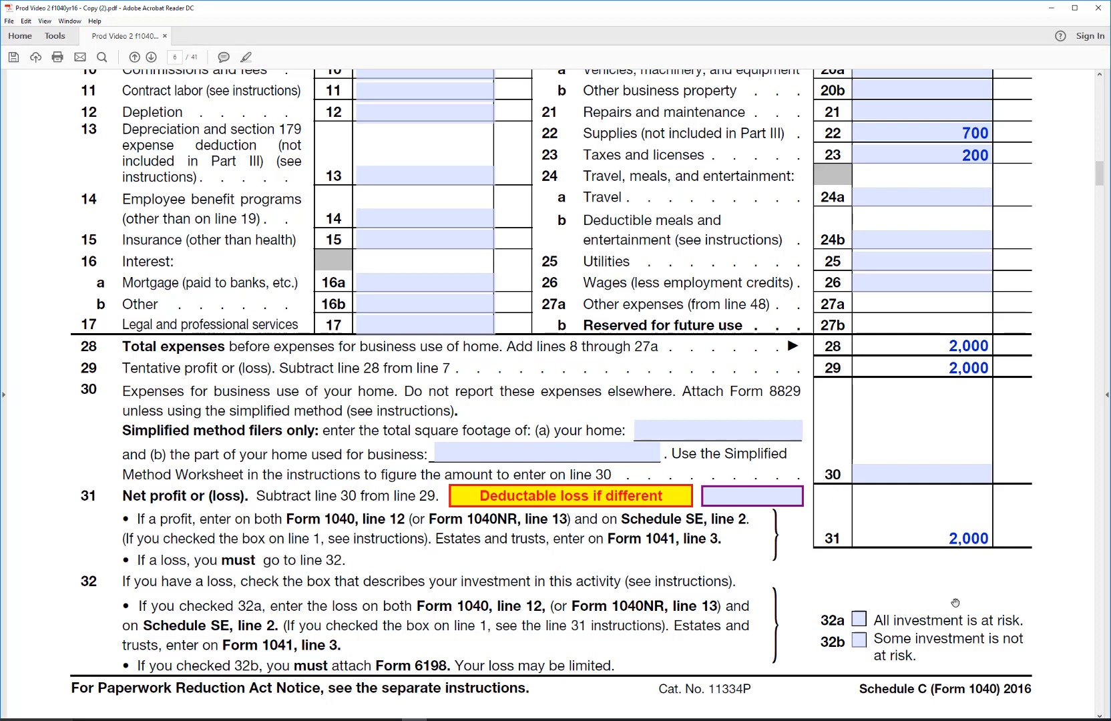
pyautogui.click(862, 619)
# - Return to Form 1040, page 1, and review the Income and Adjusted Gross Income lines
pyautogui.scroll(-3, 954, 565)
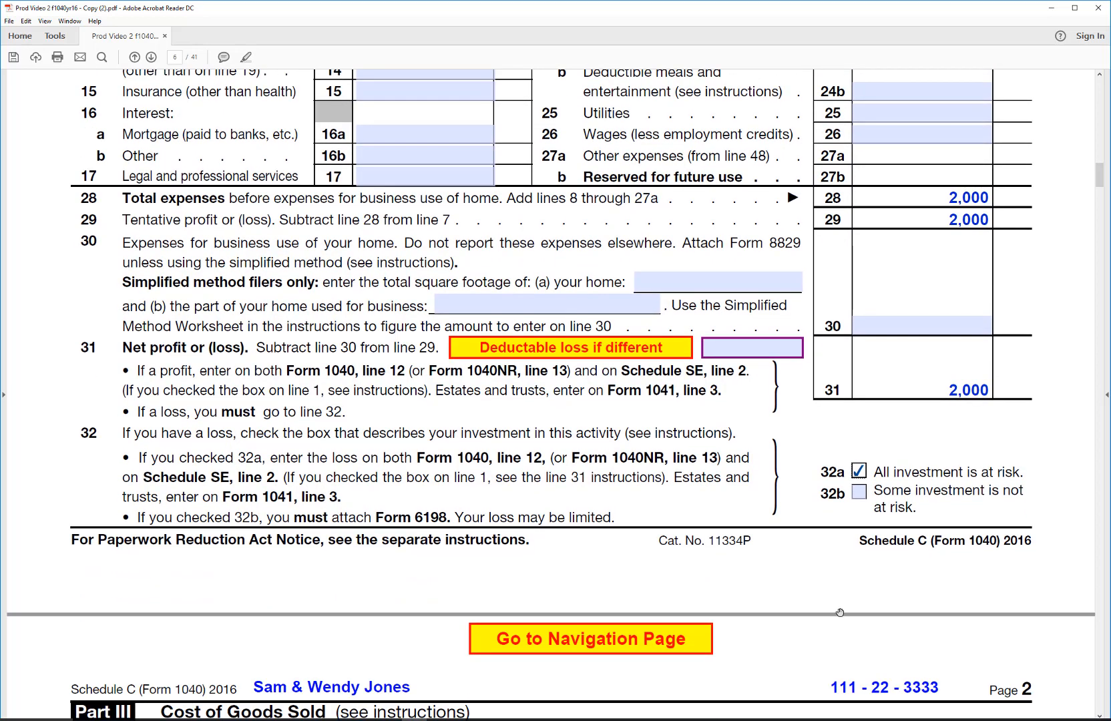
pyautogui.click(657, 640)
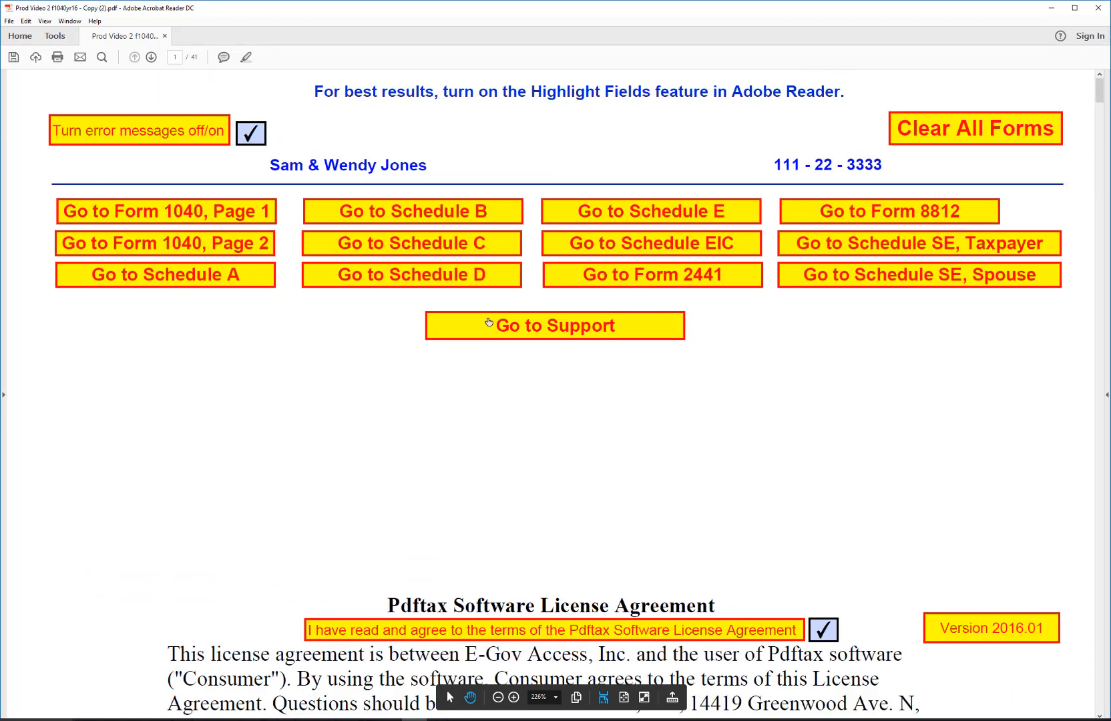
pyautogui.click(265, 216)
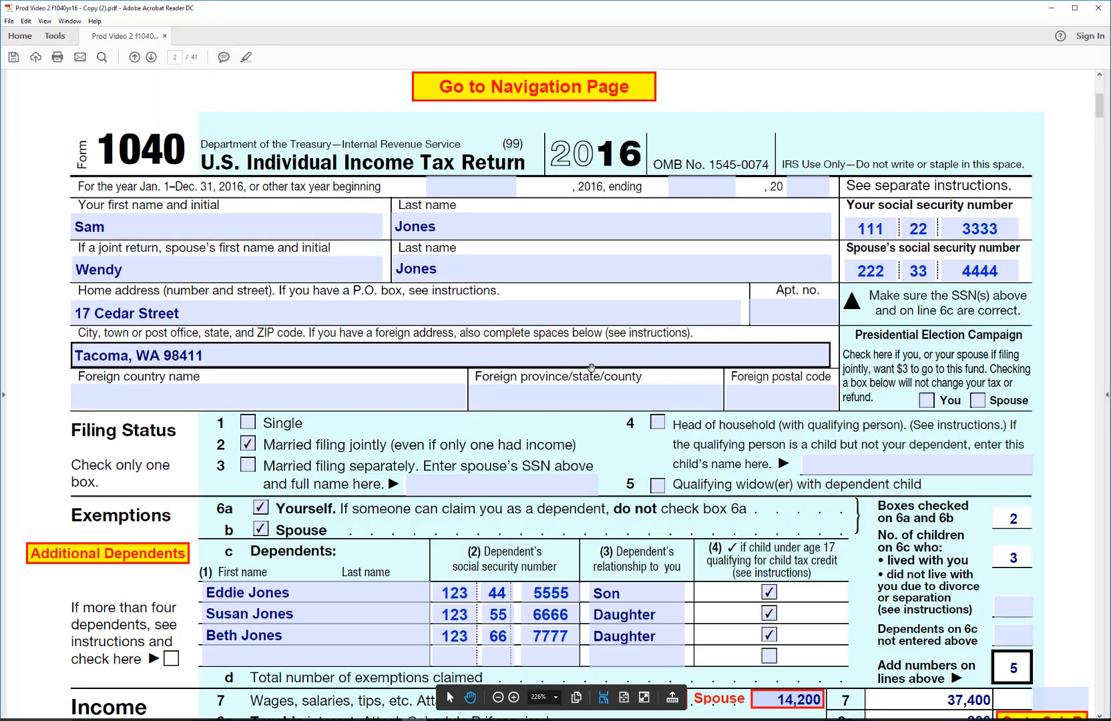
pyautogui.scroll(-3, 590, 368)
pyautogui.scroll(-6, 590, 369)
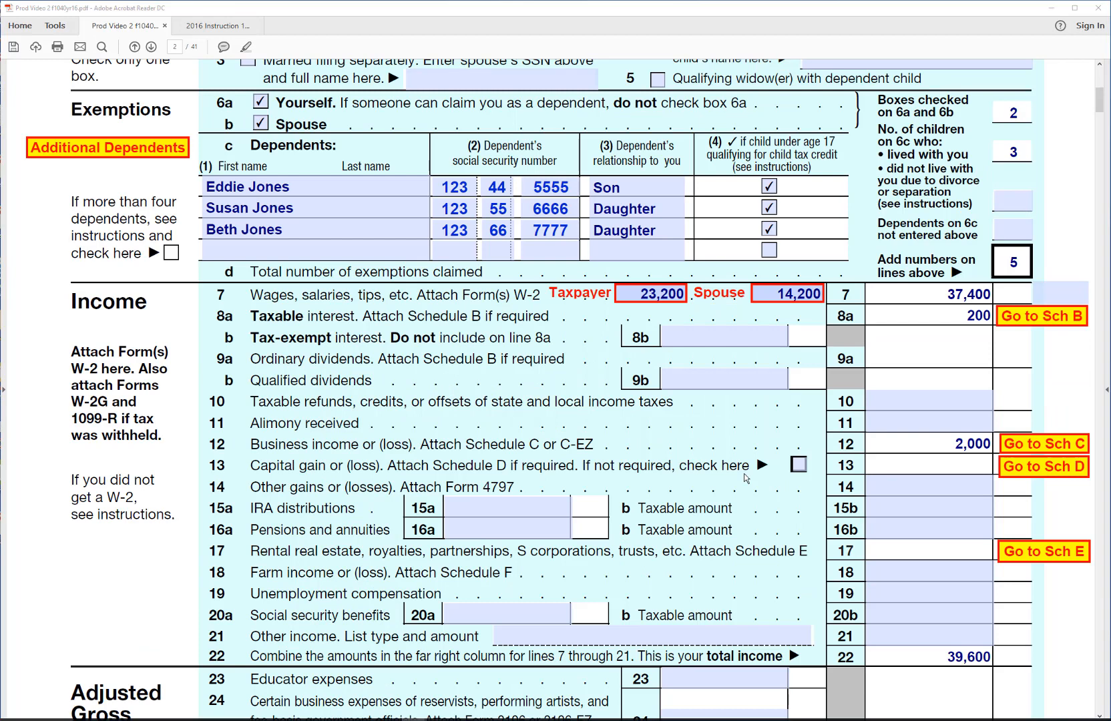
pyautogui.scroll(-4, 744, 472)
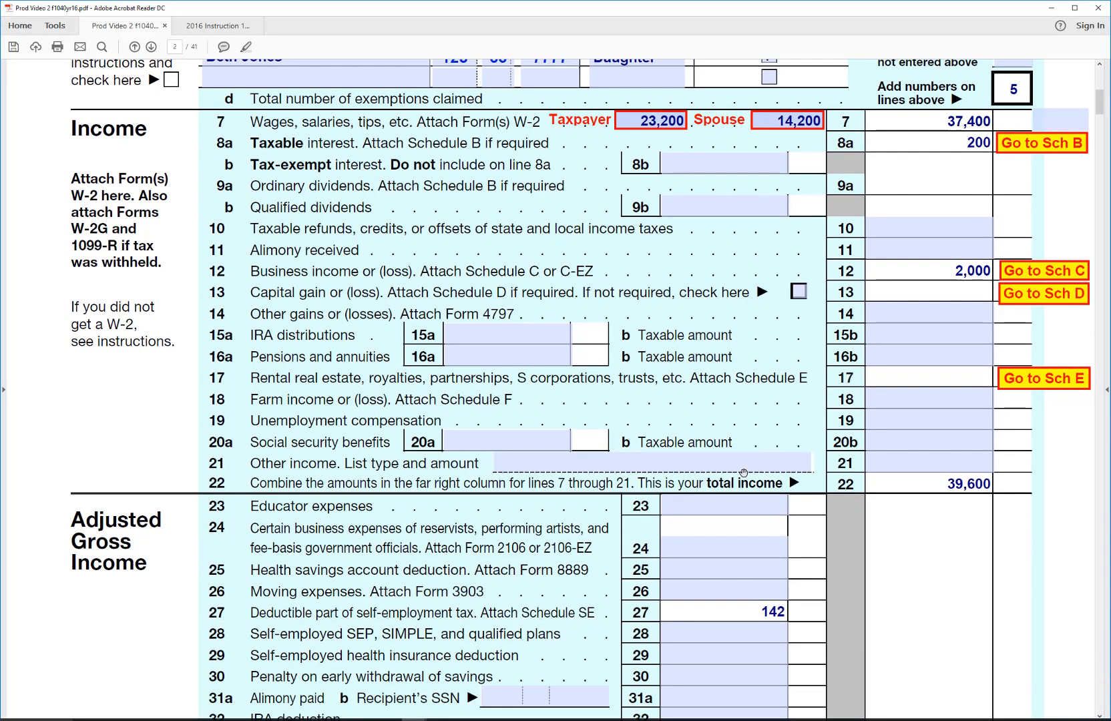
pyautogui.scroll(-3, 744, 472)
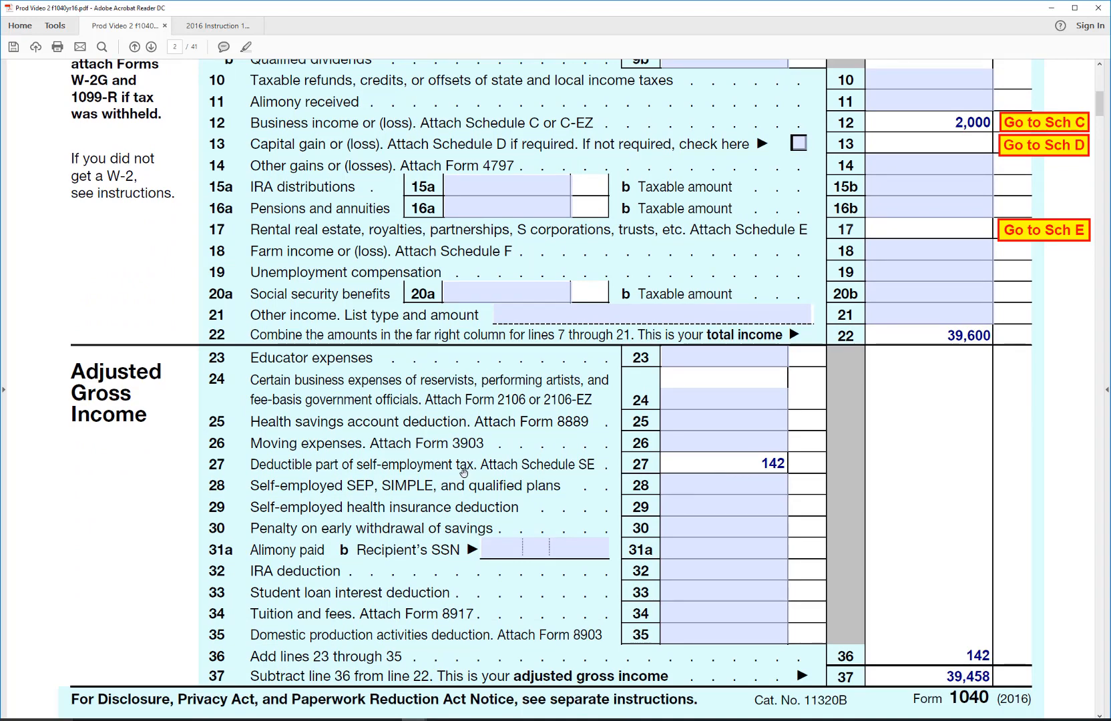
pyautogui.click(735, 480)
# - Open the spouse's Schedule SE and review the self-employment tax calculation in Section A
pyautogui.scroll(6, 626, 494)
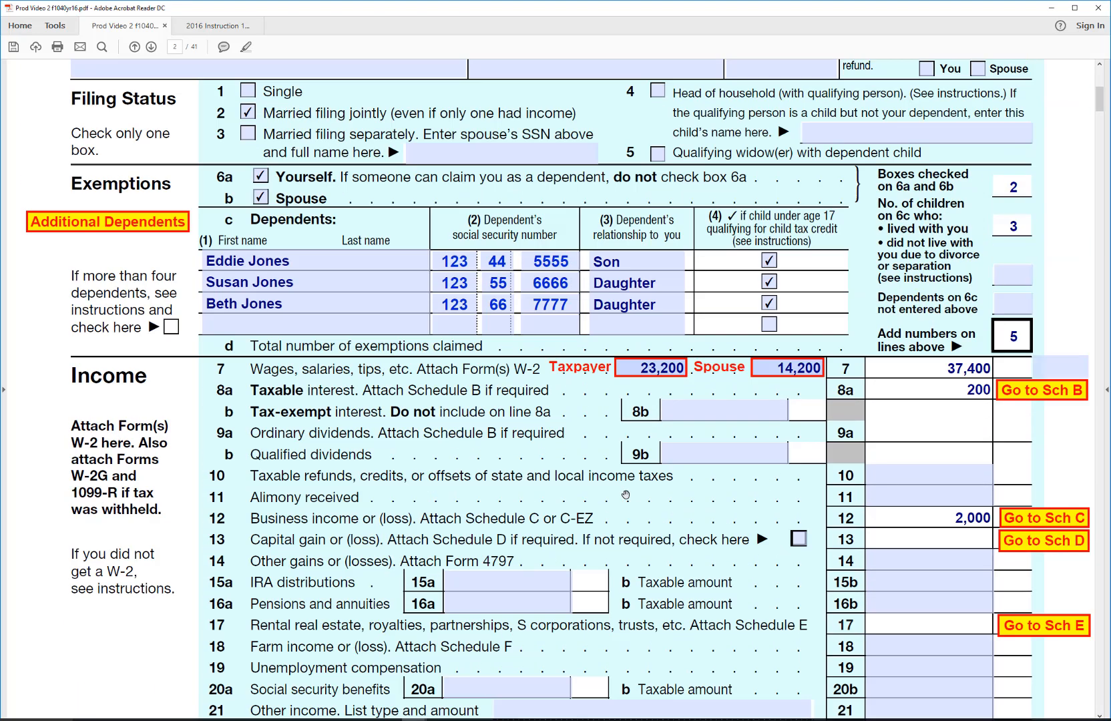
pyautogui.scroll(6, 626, 495)
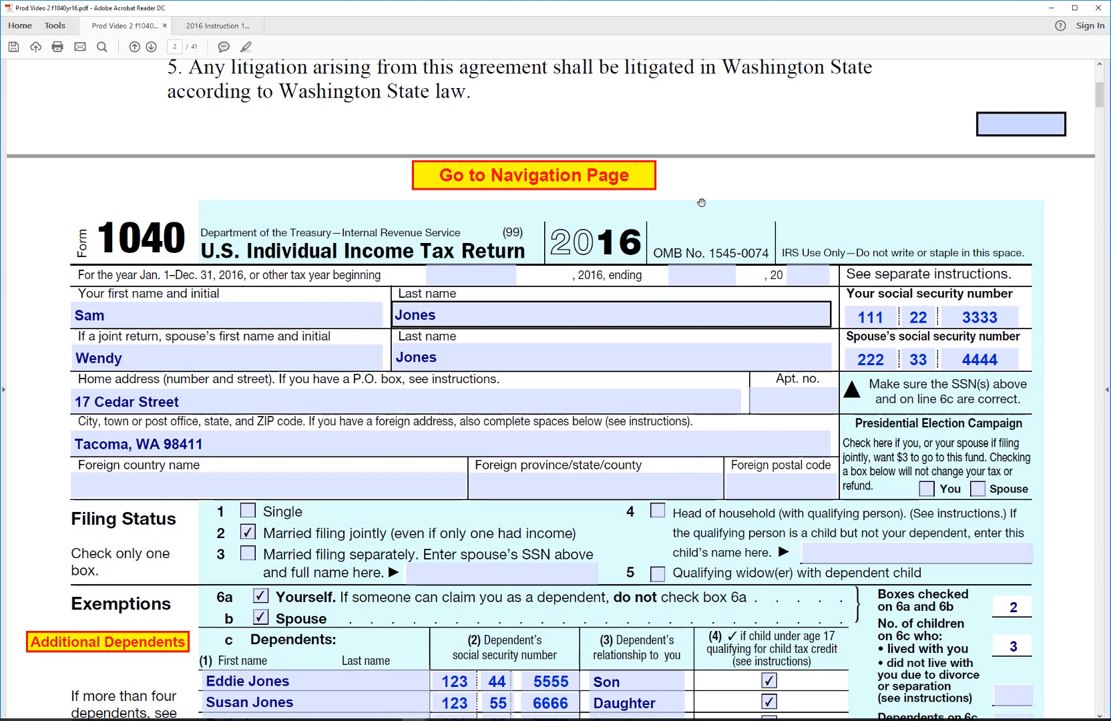
pyautogui.click(640, 179)
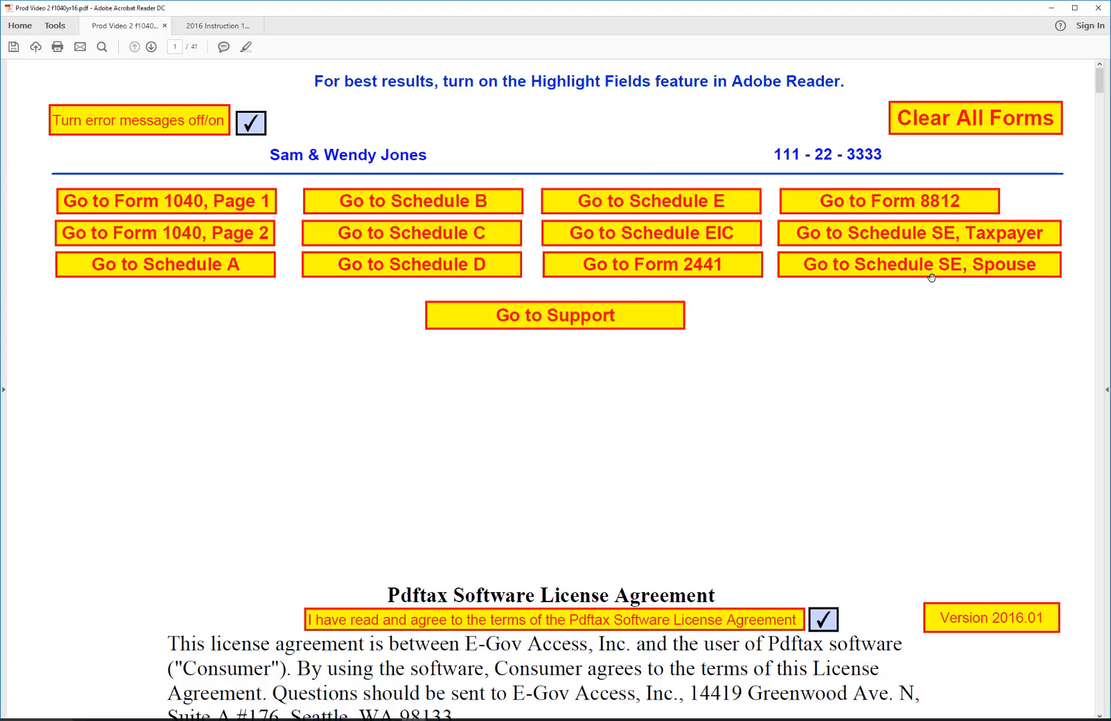
pyautogui.click(1012, 266)
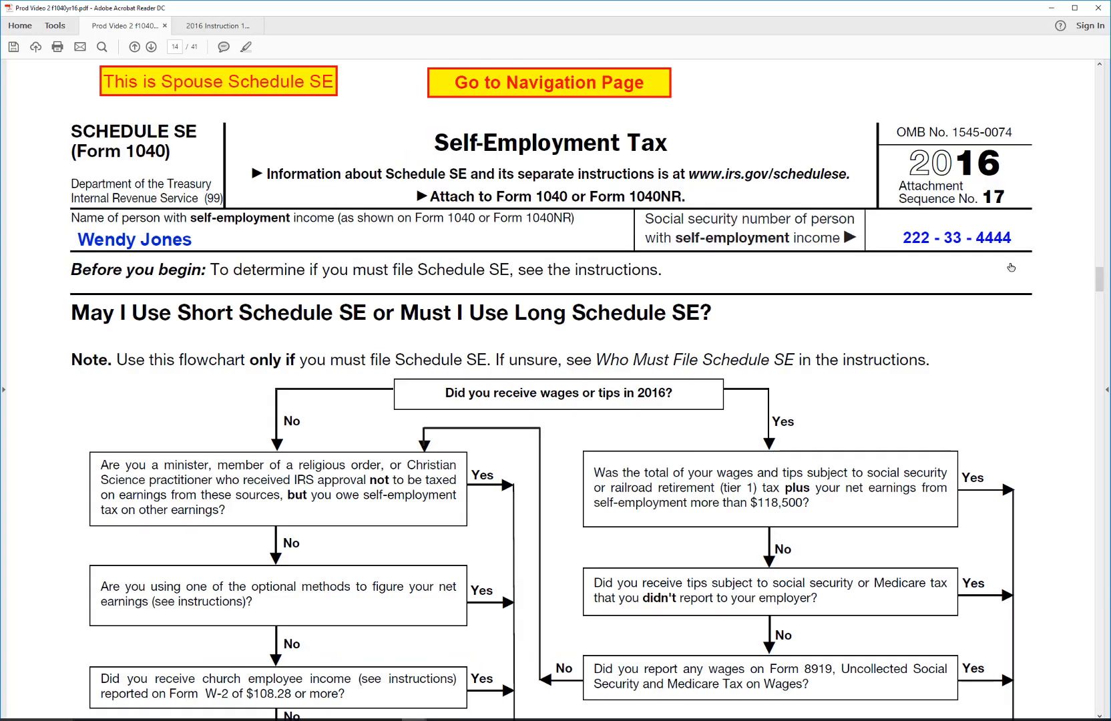
pyautogui.scroll(-2, 748, 395)
pyautogui.scroll(-10, 749, 394)
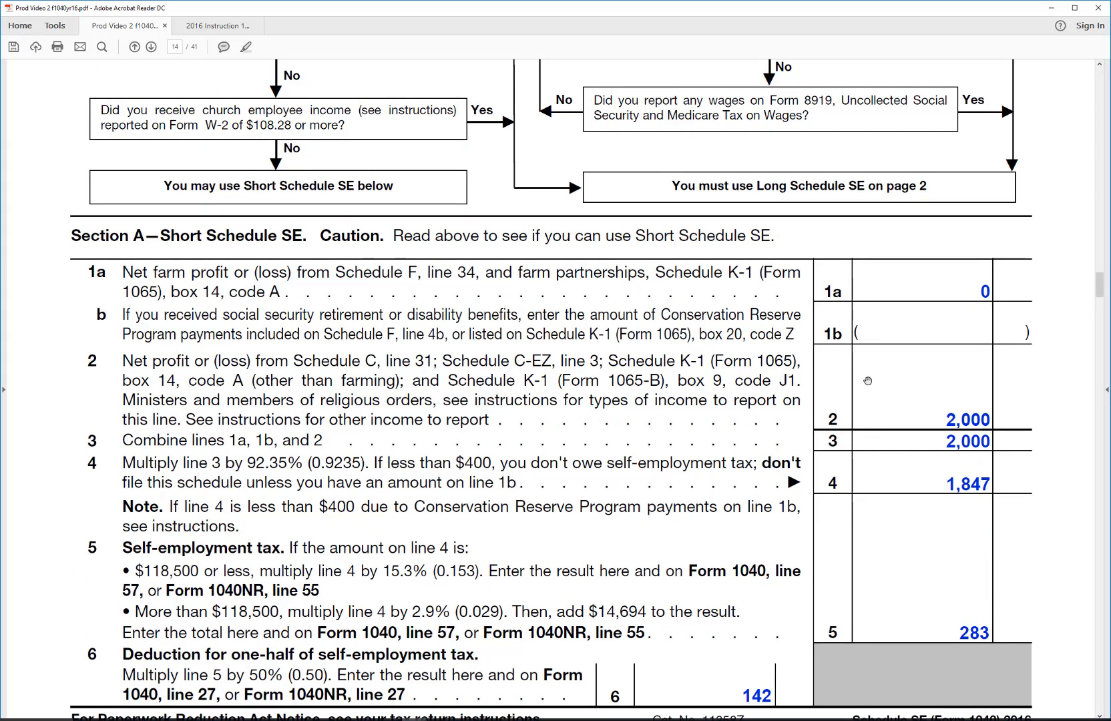
pyautogui.scroll(-3, 883, 415)
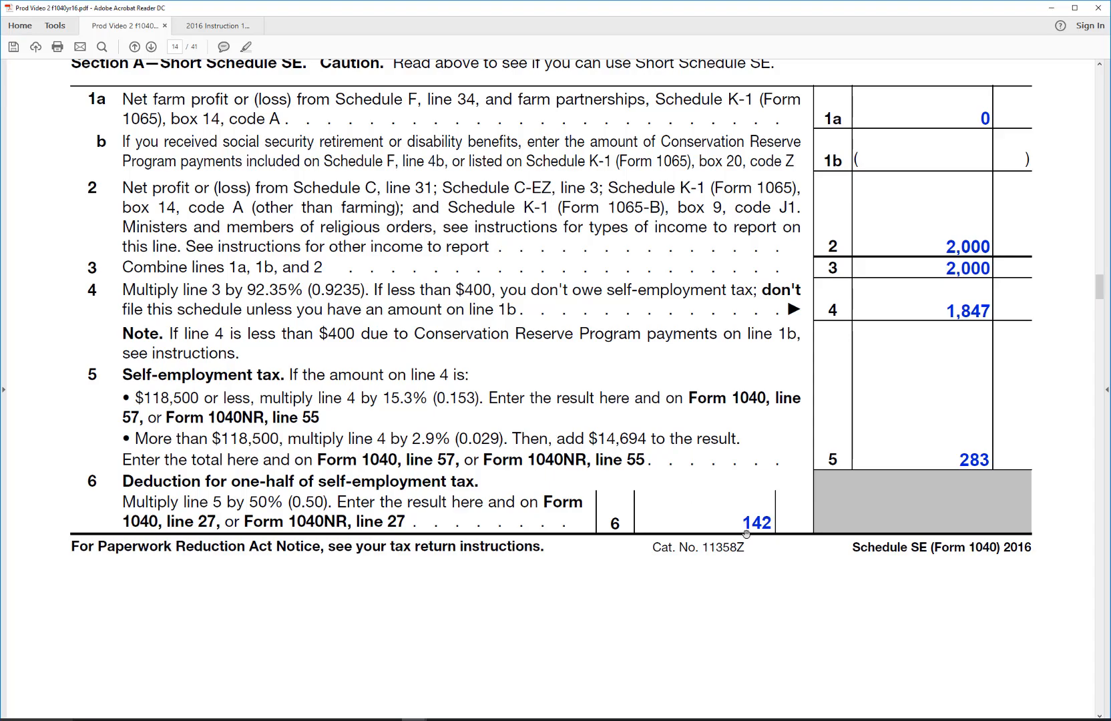
# - Go back to Form 1040 and review adjusted gross income, deductions, exemptions and tax through line 47 on page 2
pyautogui.scroll(5, 709, 513)
pyautogui.scroll(8, 709, 513)
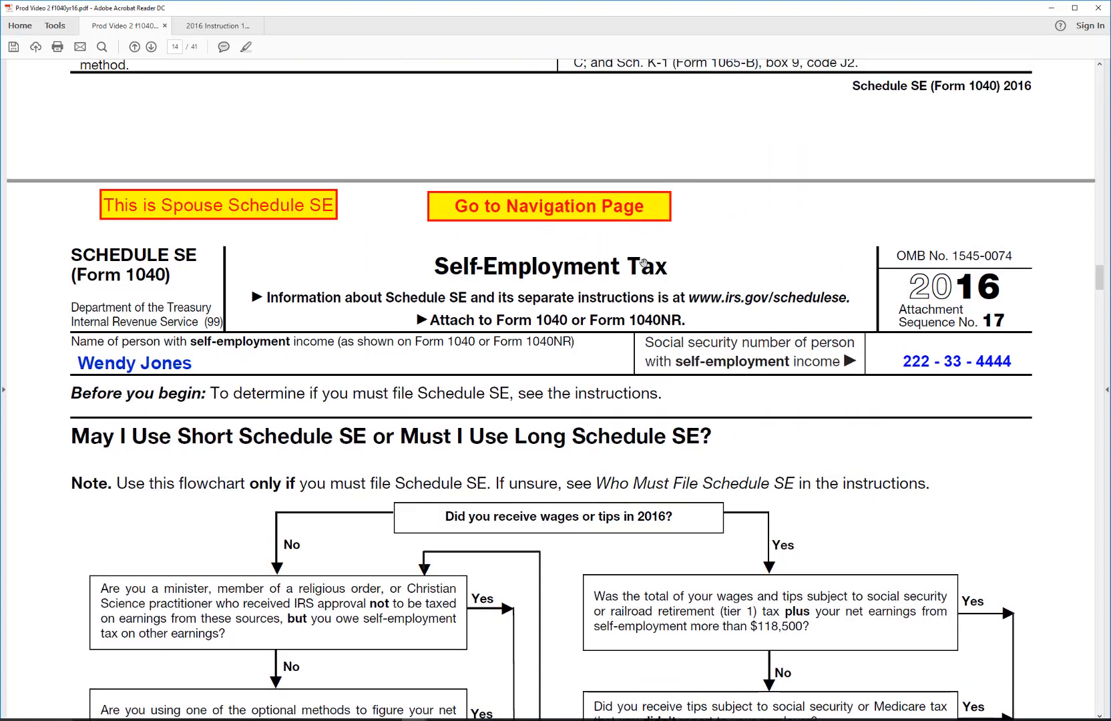
pyautogui.click(643, 206)
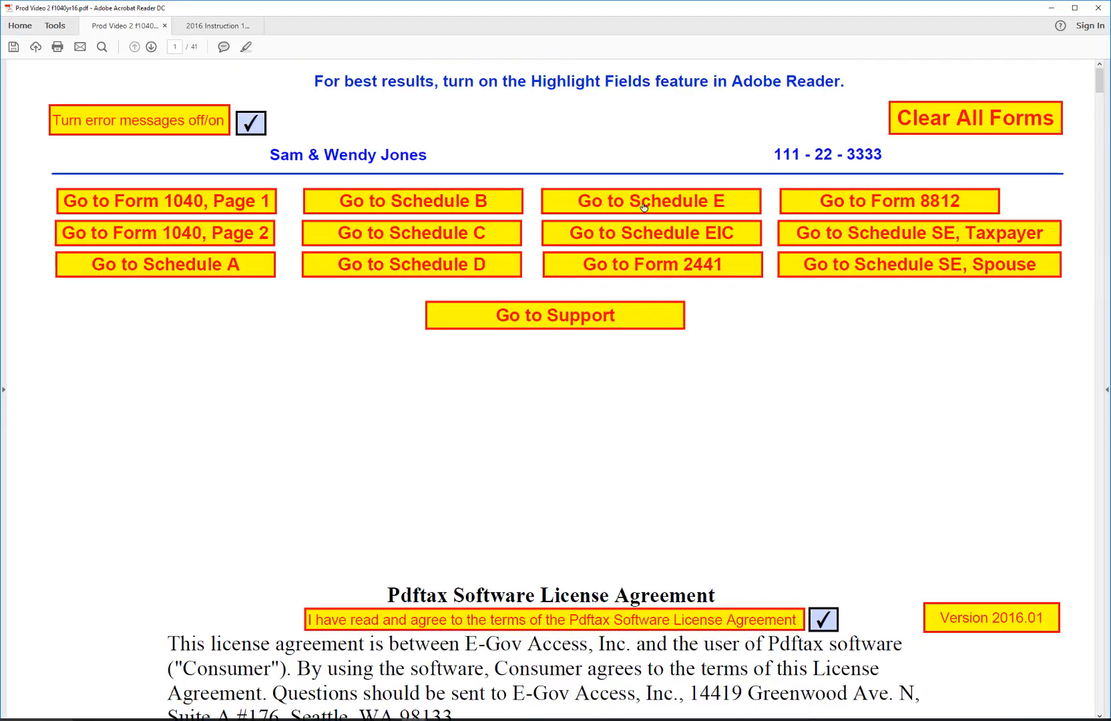
pyautogui.click(265, 204)
pyautogui.scroll(-1, 508, 453)
pyautogui.scroll(-10, 508, 453)
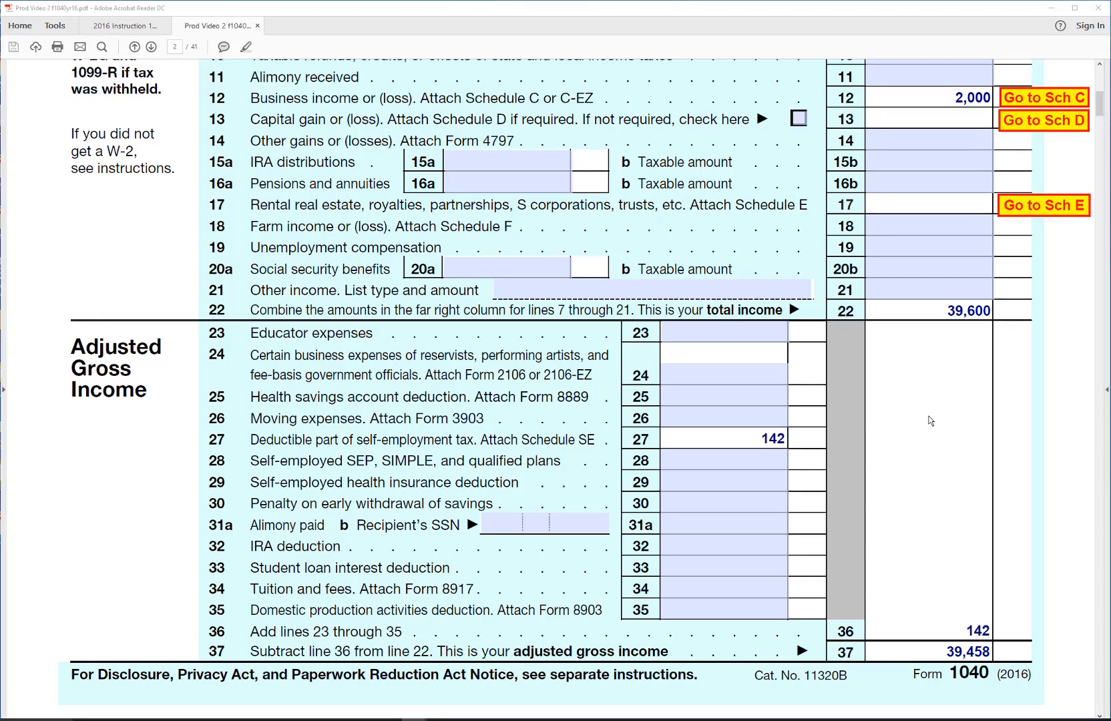
pyautogui.scroll(-10, 930, 421)
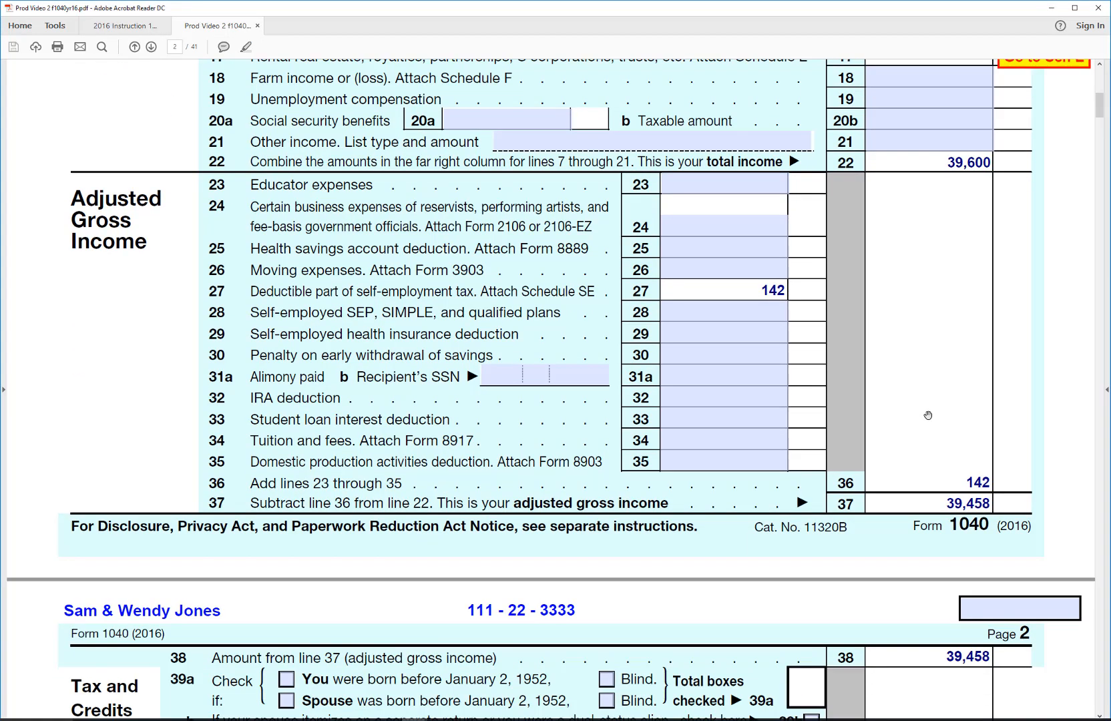
pyautogui.scroll(-5, 929, 415)
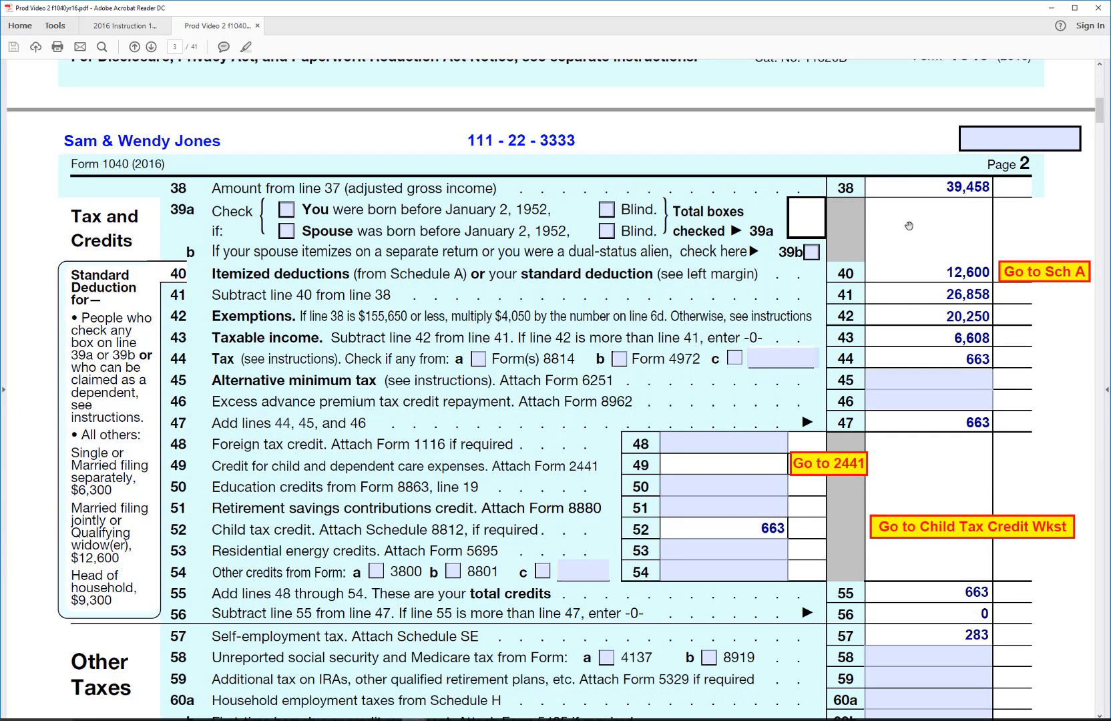
pyautogui.scroll(-1, 910, 226)
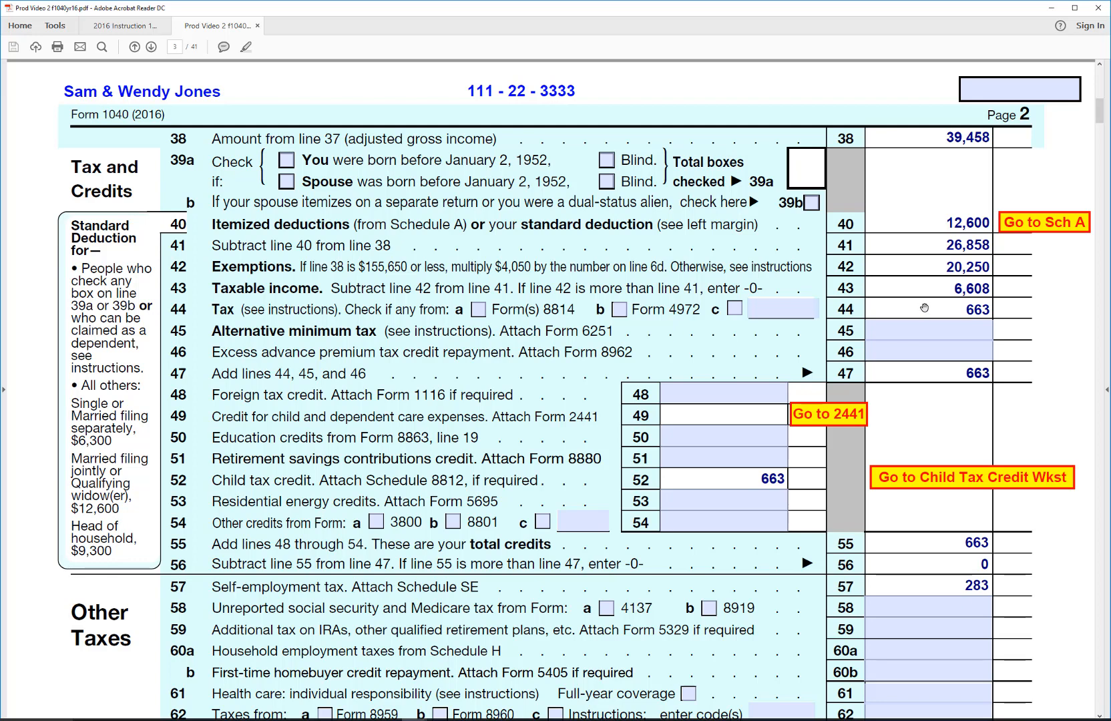
# - Examine the credits, Other Taxes, Payments and Refund lines on Form 1040, page 2, including child tax credit lines 52 and 67
pyautogui.scroll(-5, 924, 308)
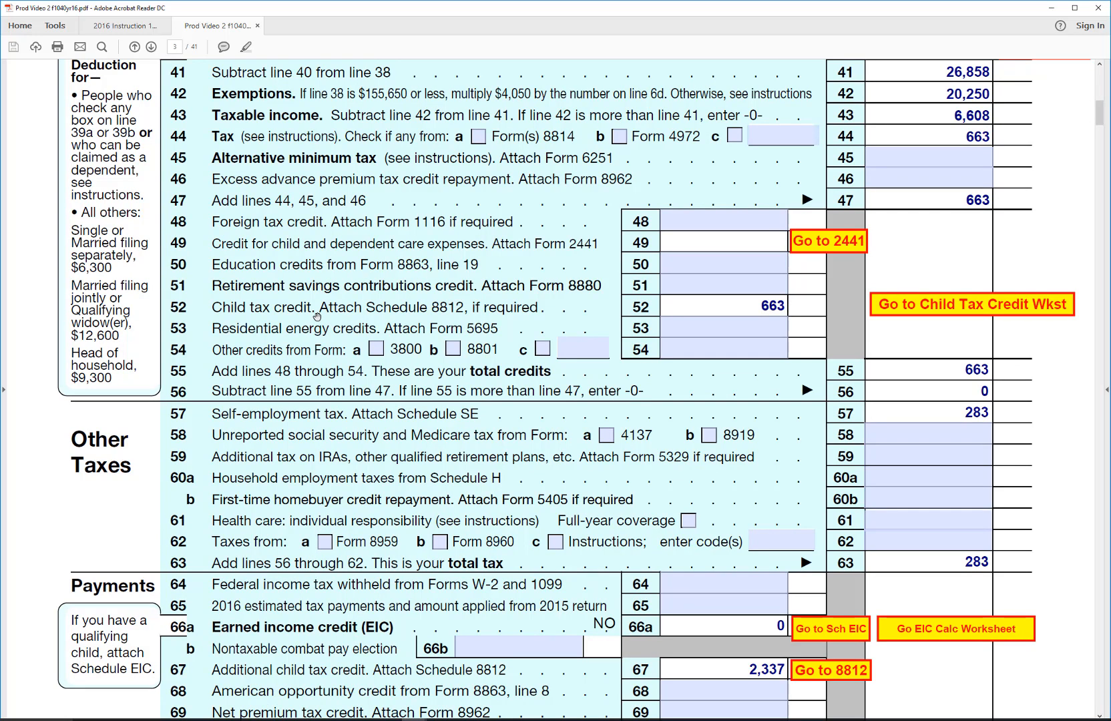
pyautogui.click(696, 325)
pyautogui.scroll(-5, 1049, 393)
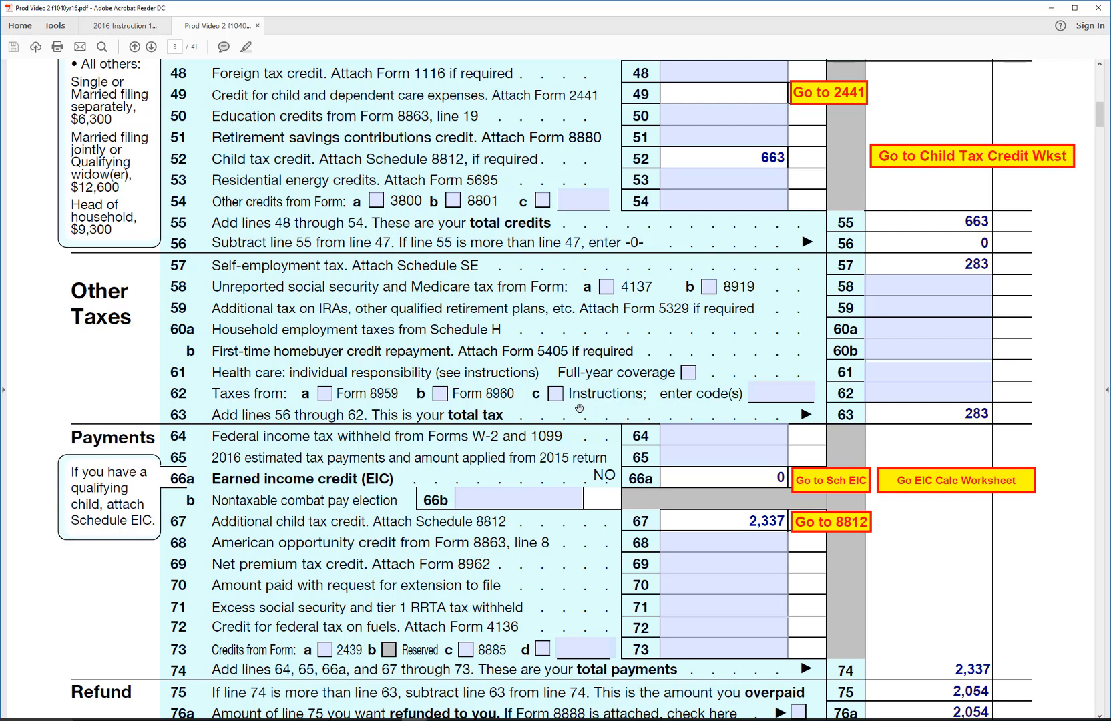
pyautogui.scroll(2, 501, 349)
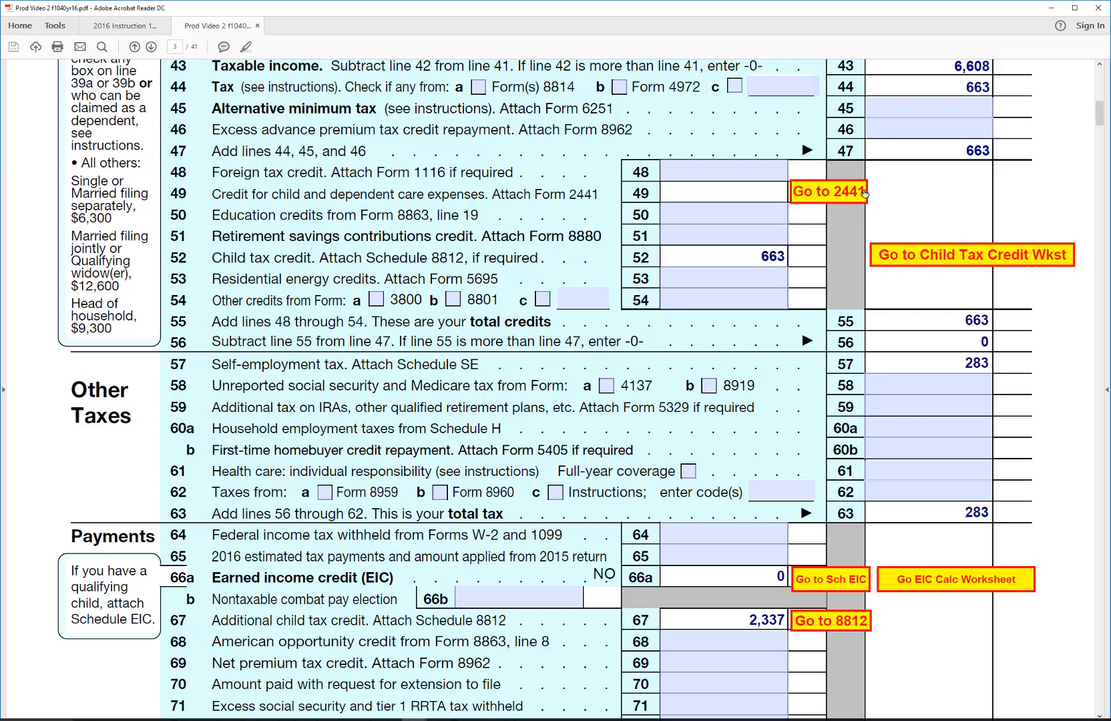
pyautogui.click(717, 273)
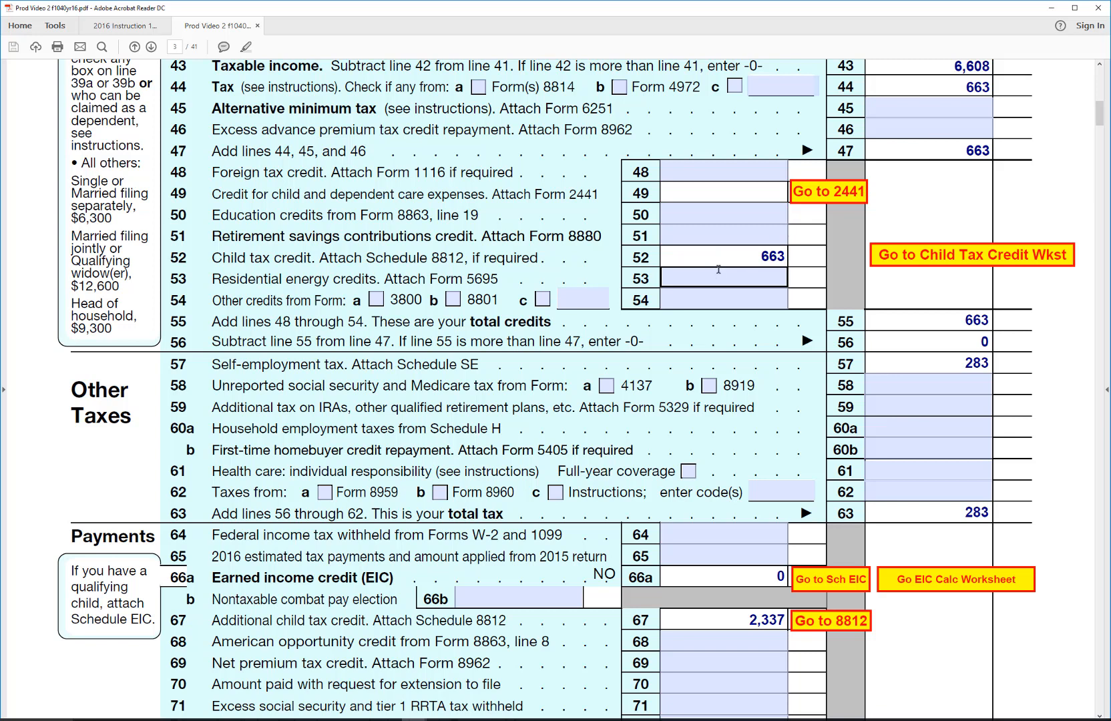
pyautogui.click(728, 261)
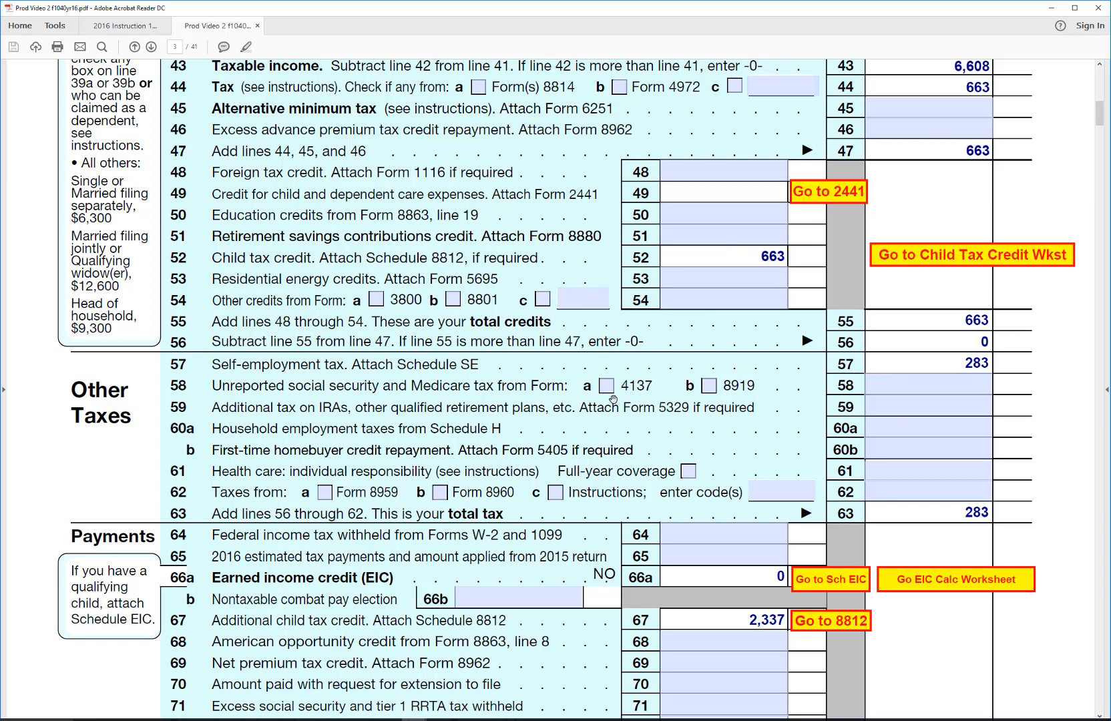
pyautogui.scroll(-2, 613, 400)
pyautogui.scroll(-5, 613, 400)
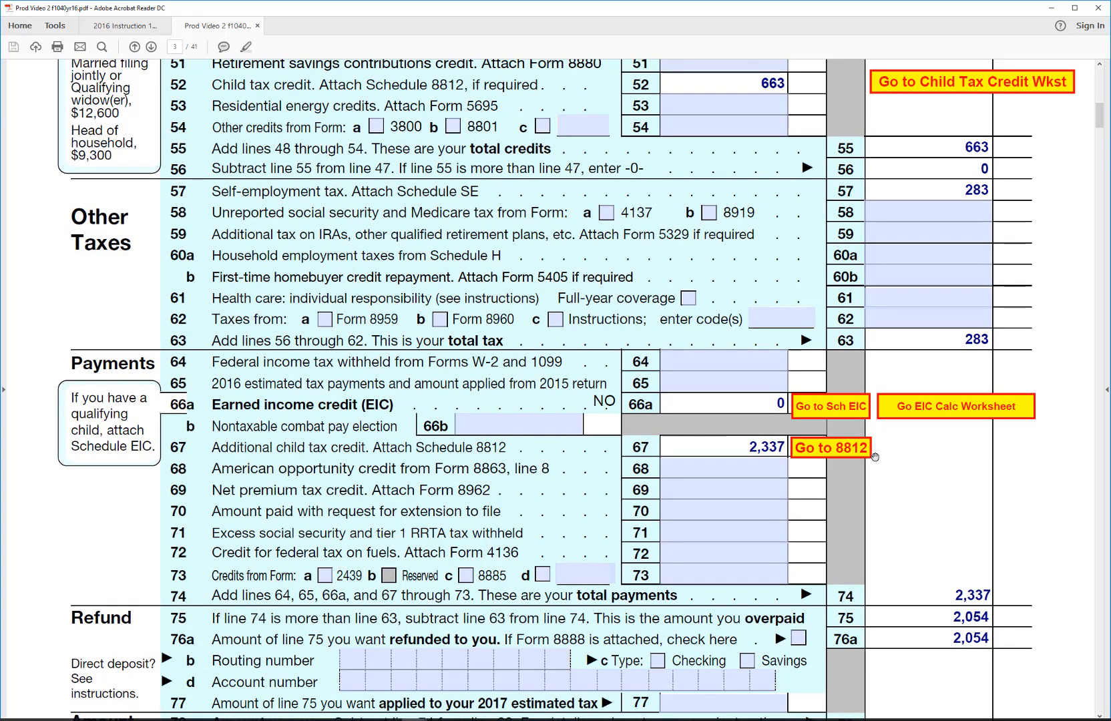
pyautogui.click(730, 492)
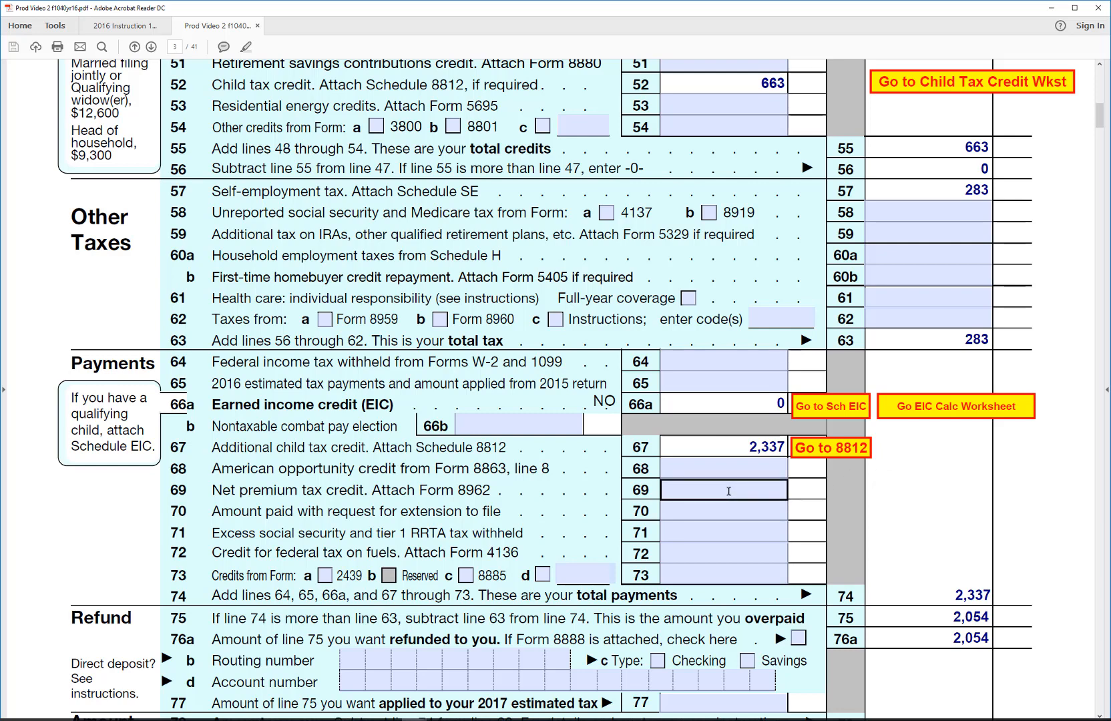
pyautogui.click(718, 478)
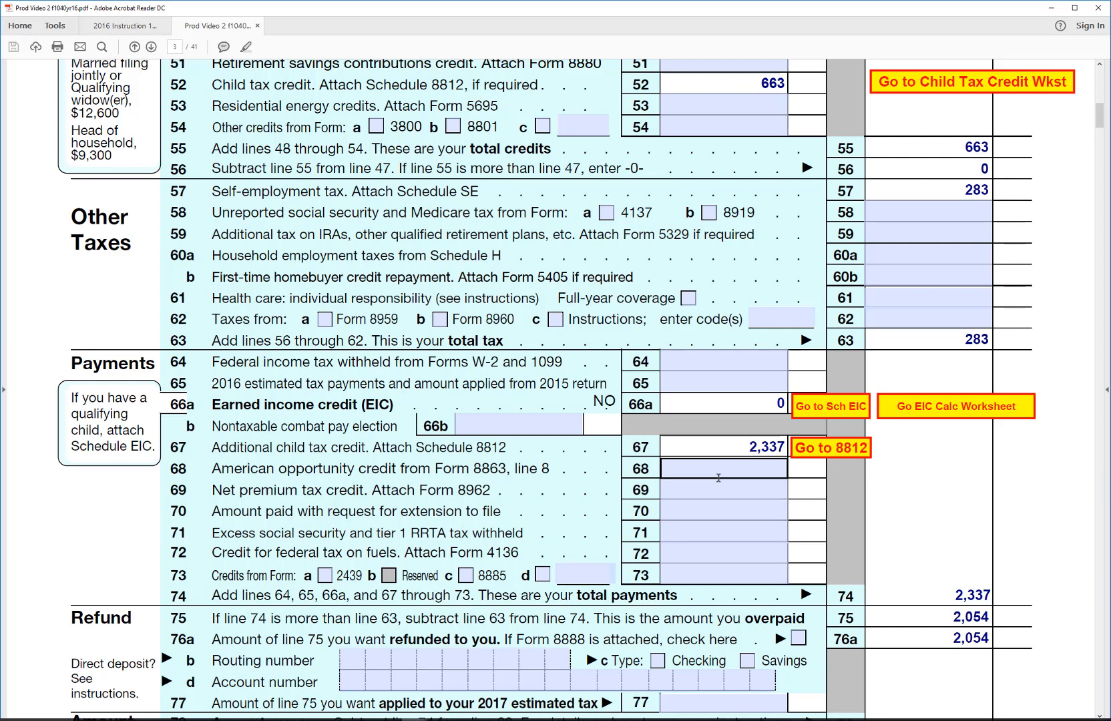
pyautogui.click(861, 512)
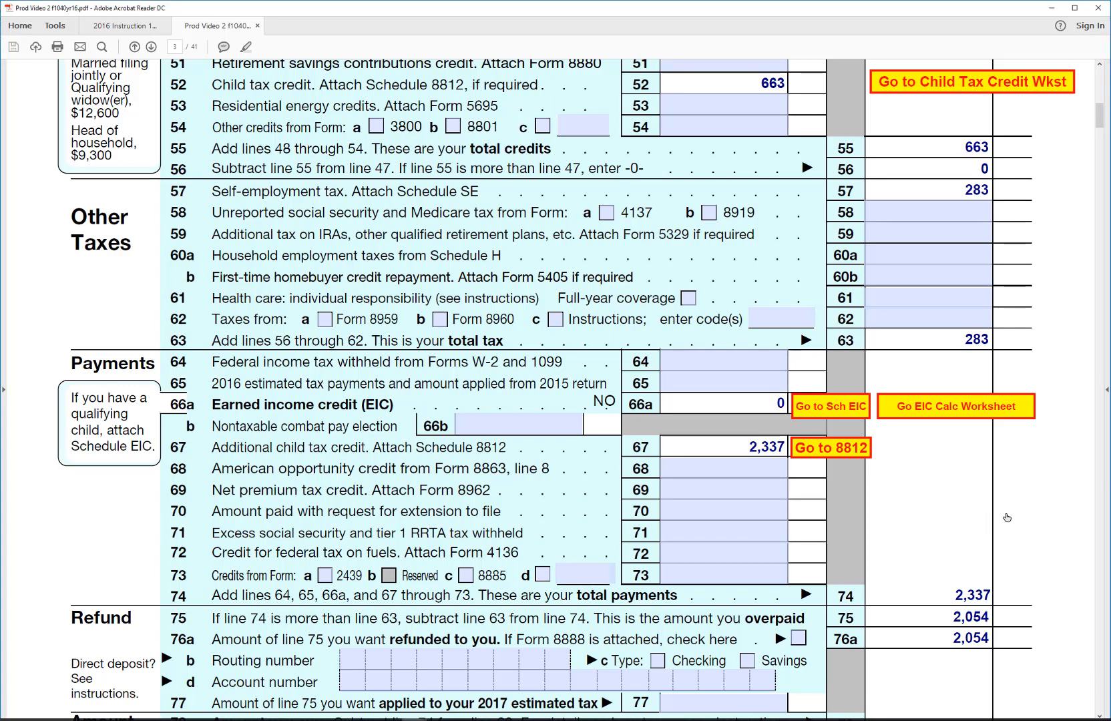
# - Open Form 2441 from line 49 and enter Kinder Care as the first care provider's name in Part I
pyautogui.scroll(1, 1007, 517)
pyautogui.scroll(6, 1008, 517)
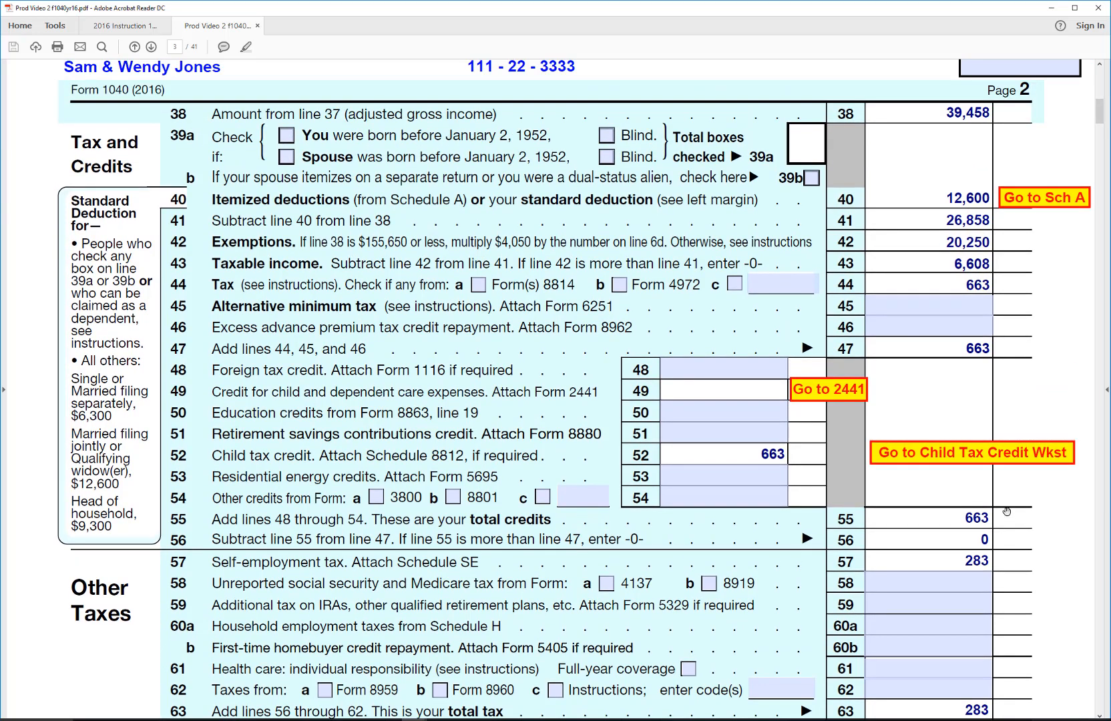
pyautogui.click(857, 392)
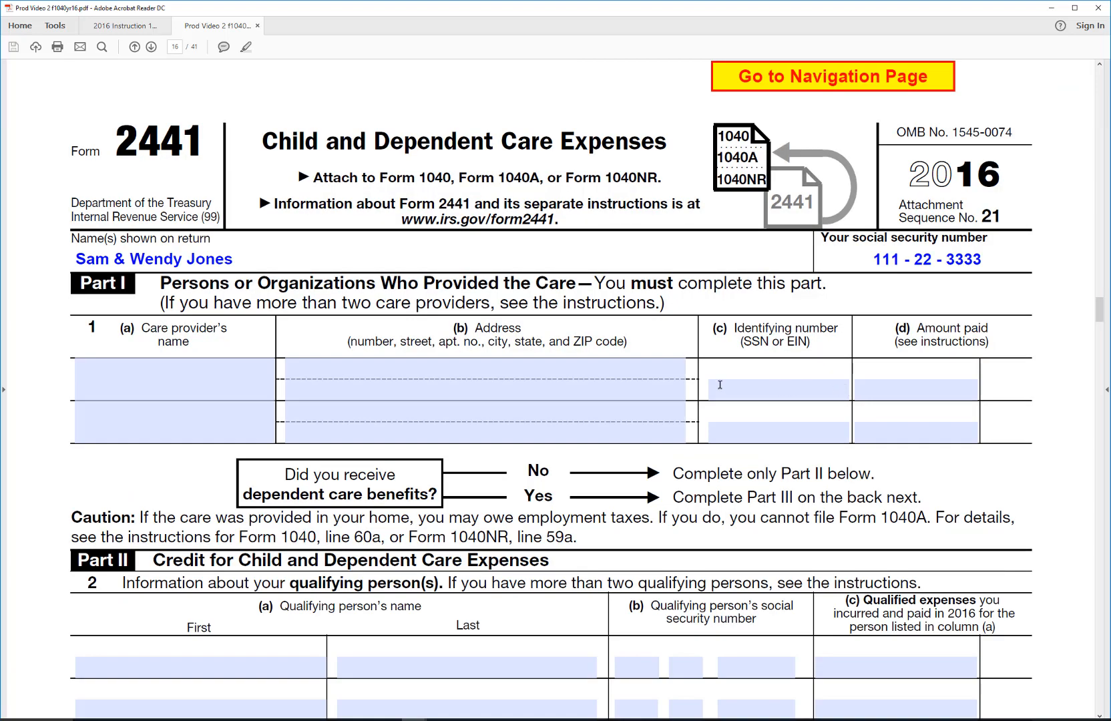
pyautogui.click(237, 378)
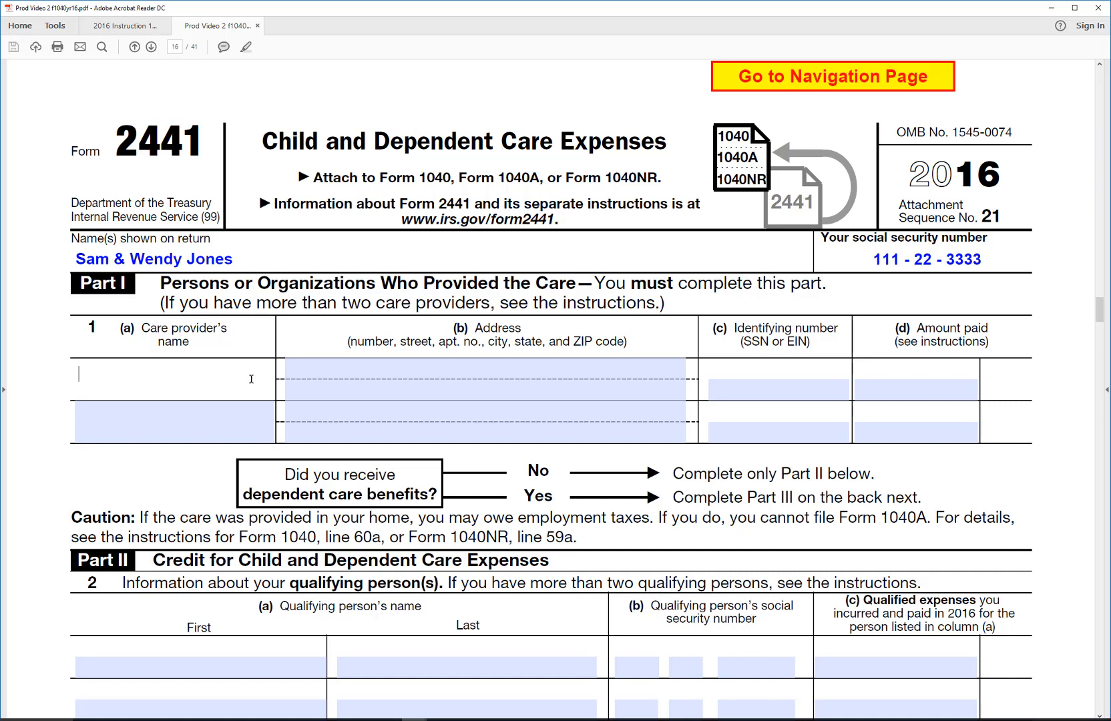
pyautogui.write('Kinder Care')
pyautogui.press('Return')
# - Fill in the first care provider's street address and the city, state and ZIP code in column (b) of Form 2441
pyautogui.click(322, 369)
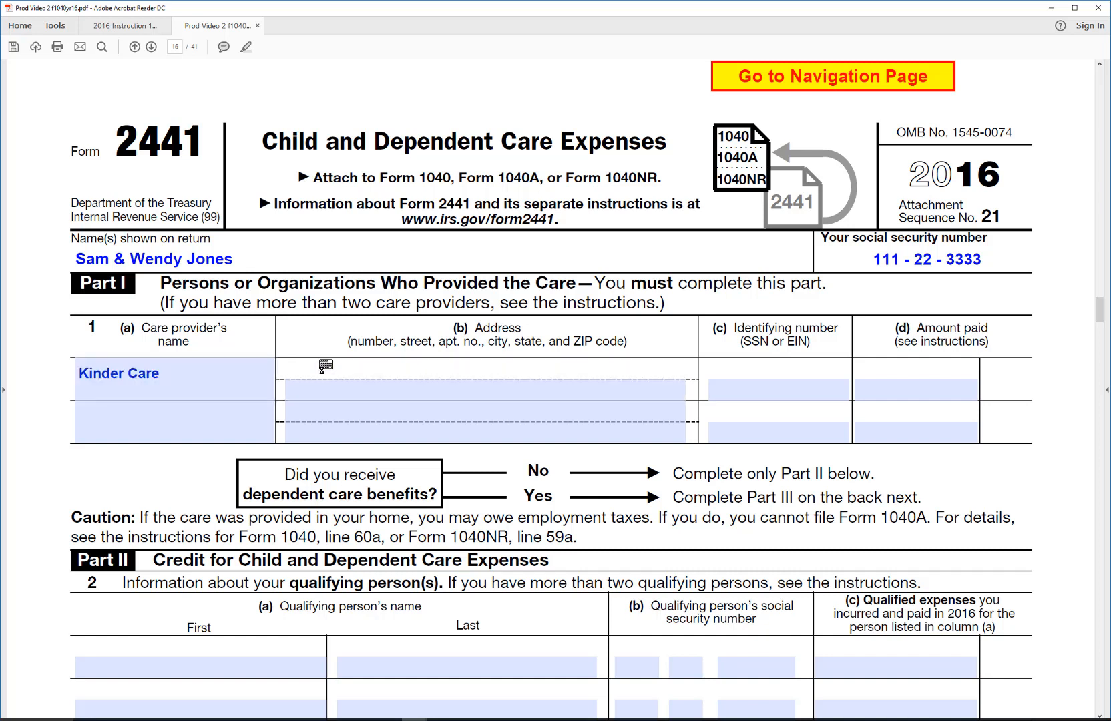
pyautogui.write('12 Morgan Street')
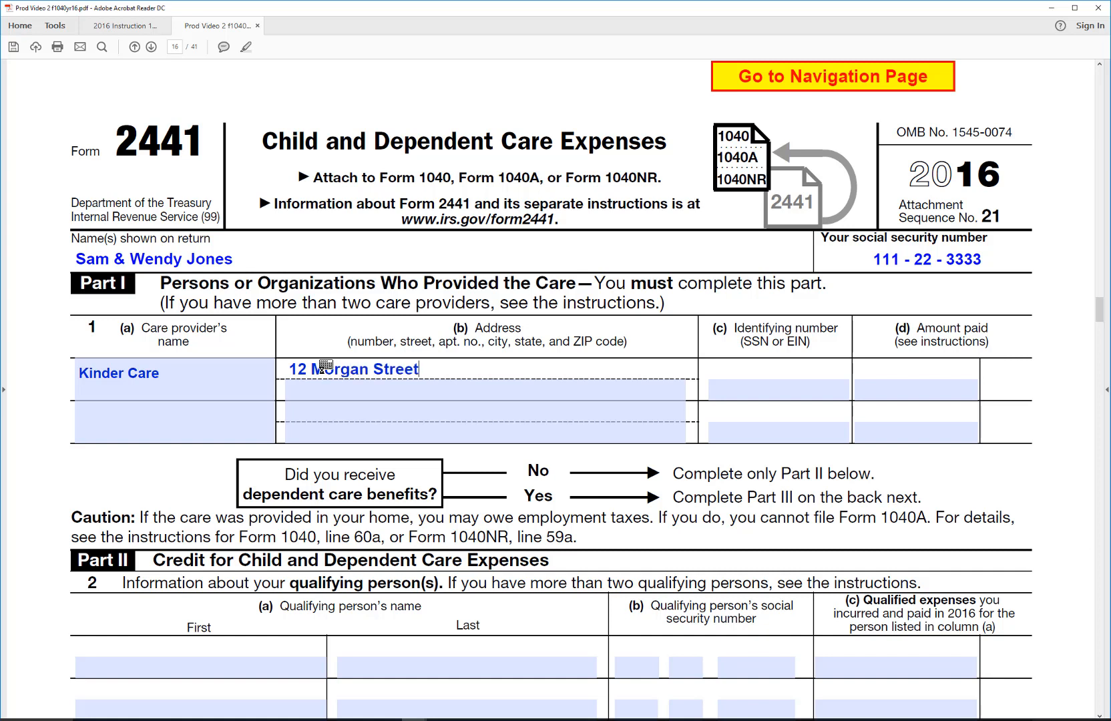
pyautogui.click(306, 390)
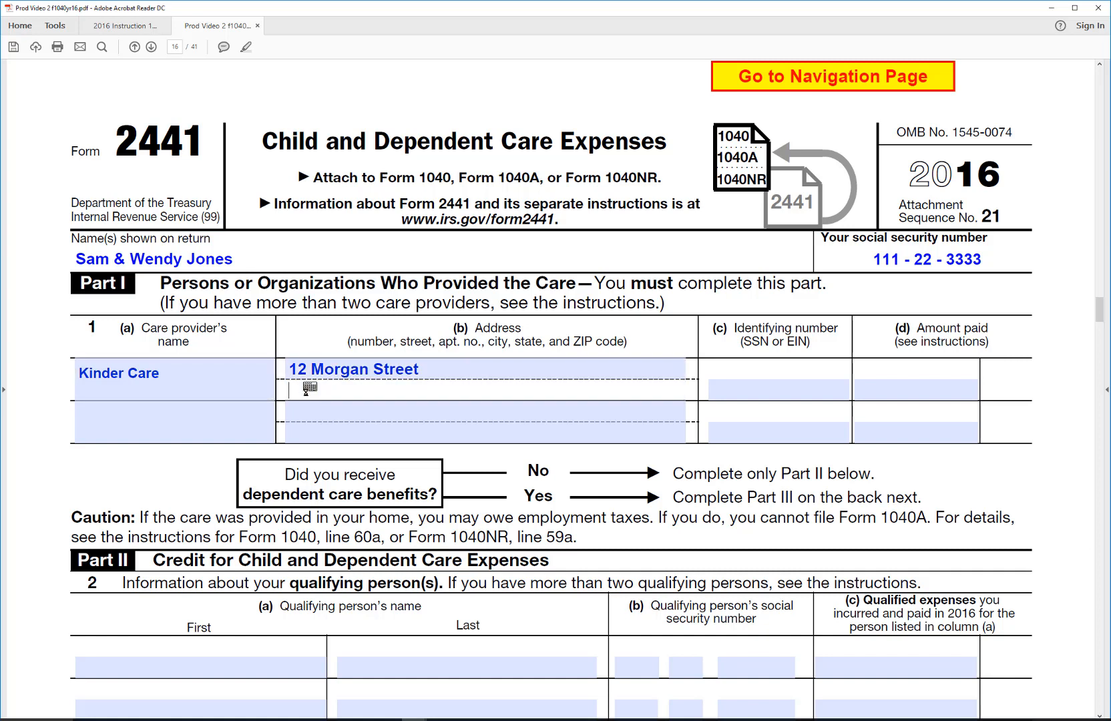
pyautogui.write('Tacoma, WA 98144')
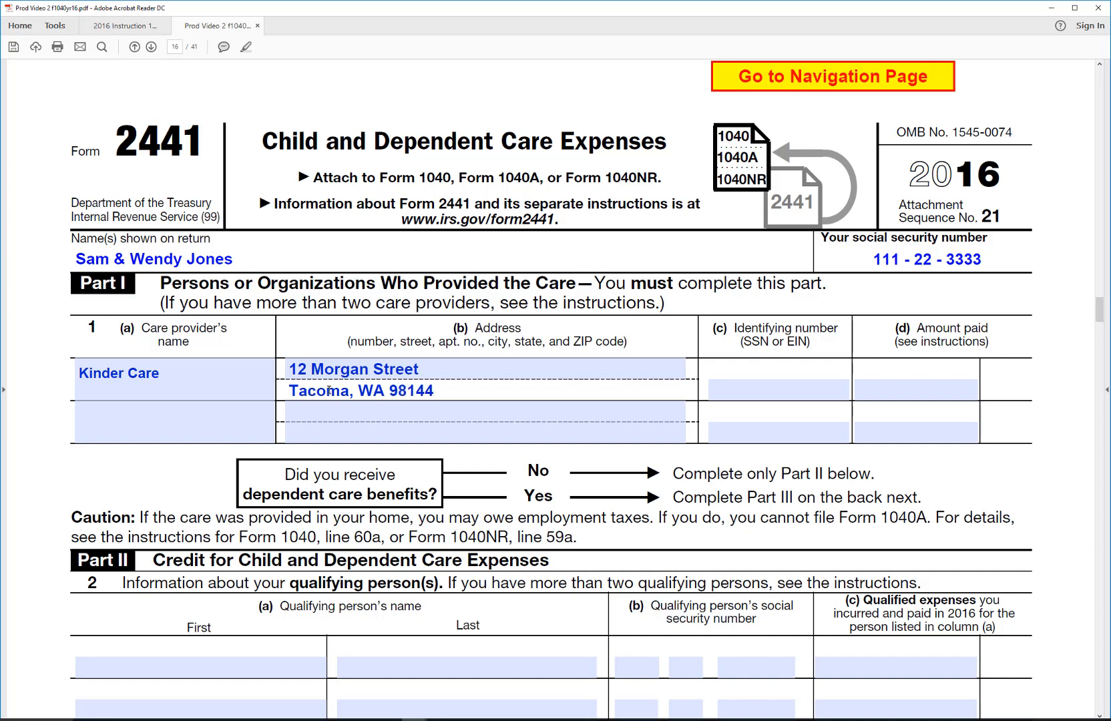
# - Enter the first care provider's identifying number in column (c) and 2,000 as the amount paid in column (d) of Part I
pyautogui.click(802, 388)
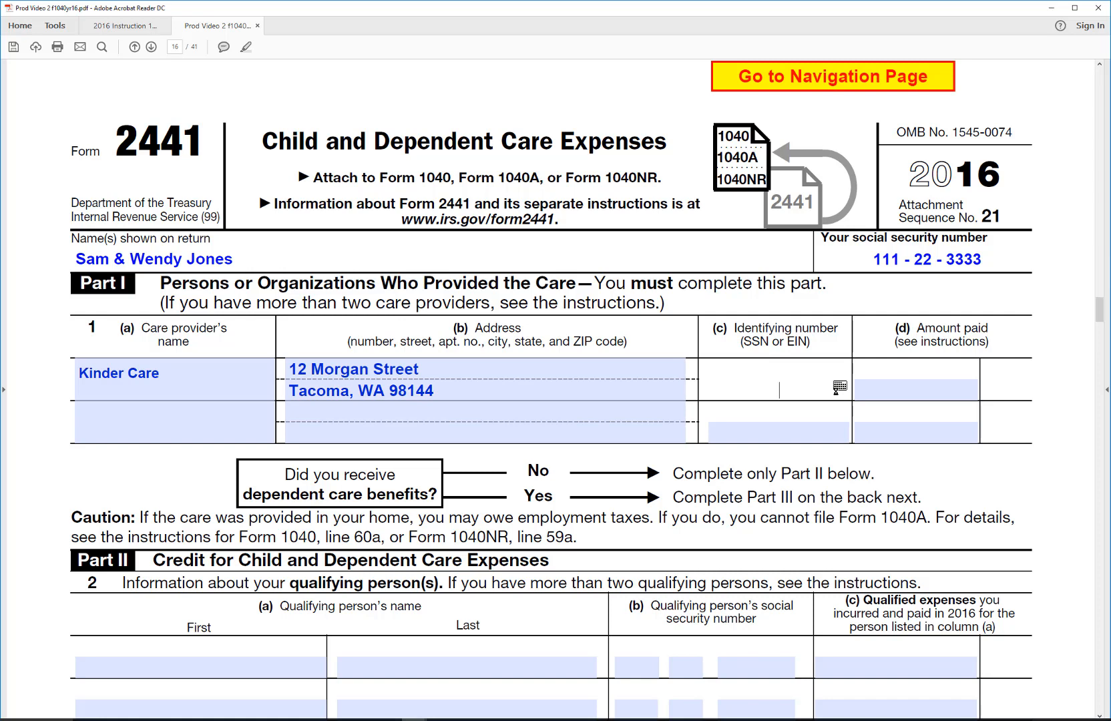
pyautogui.write('91')
pyautogui.write('-1234567')
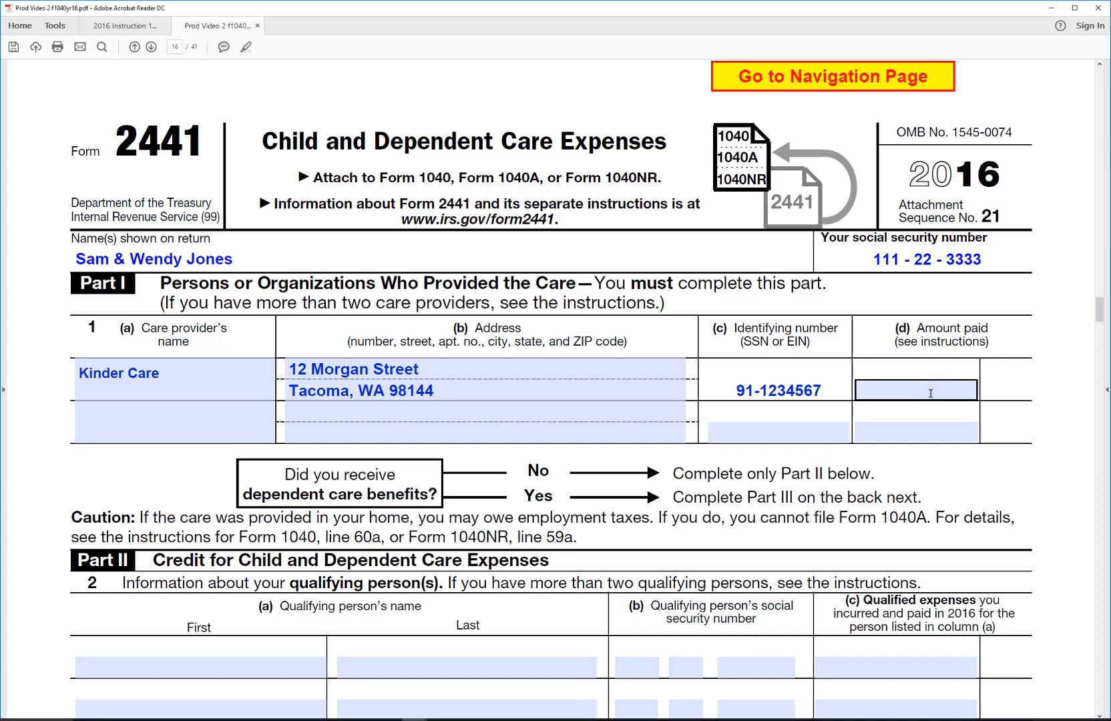
pyautogui.click(930, 393)
pyautogui.write('200')
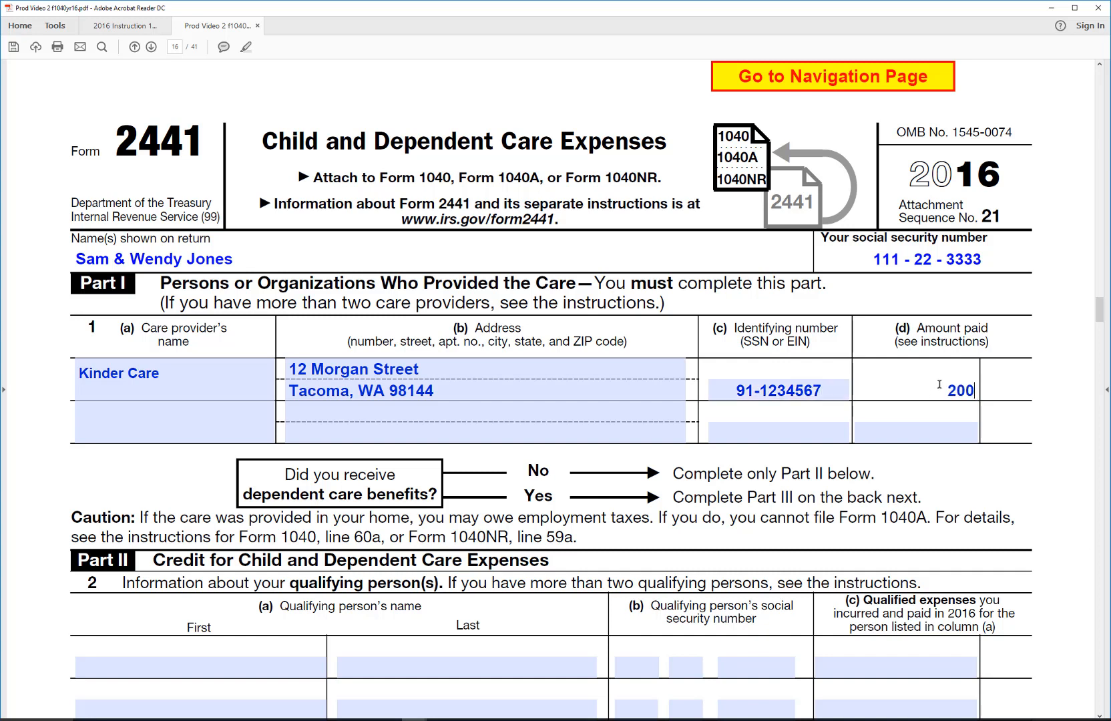
pyautogui.write('0')
pyautogui.press('Return')
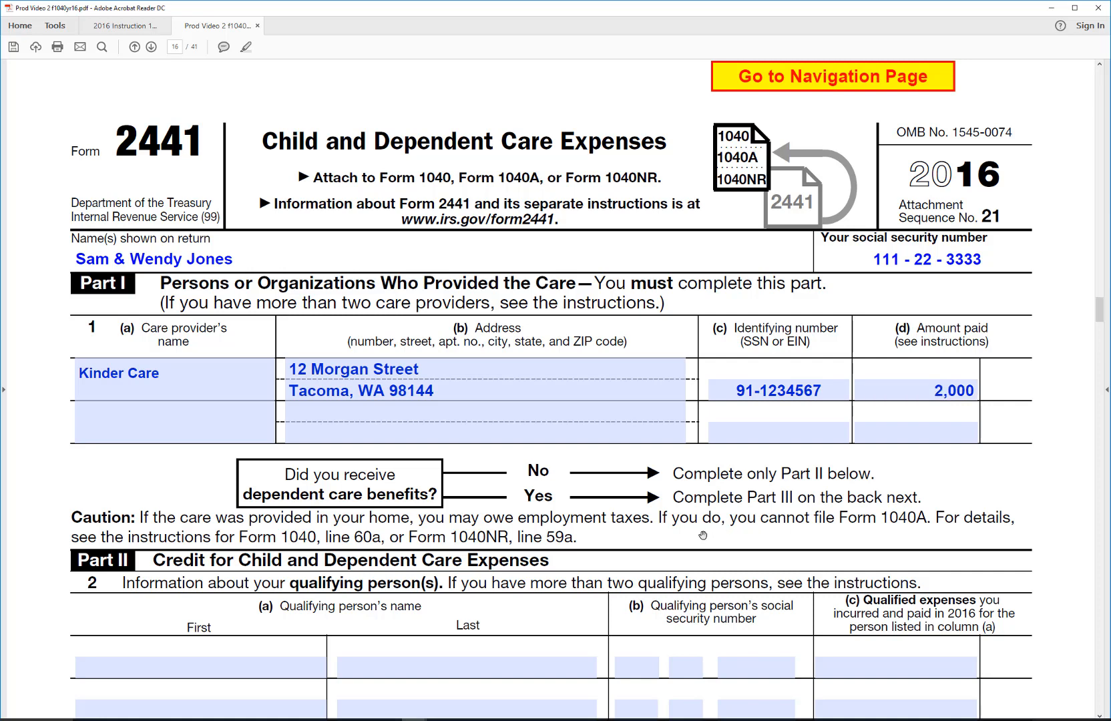
# - Fill in the qualifying child's first and last name on the first row of line 2 in Part II
pyautogui.scroll(-2, 683, 532)
pyautogui.scroll(-1, 374, 570)
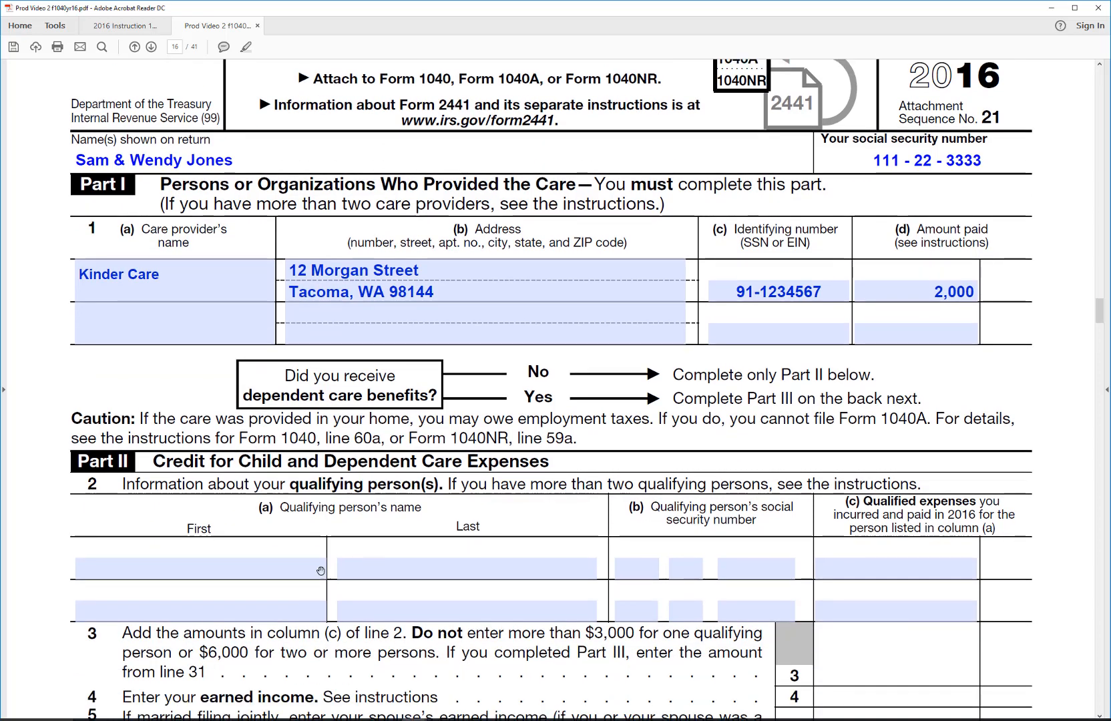
pyautogui.click(308, 565)
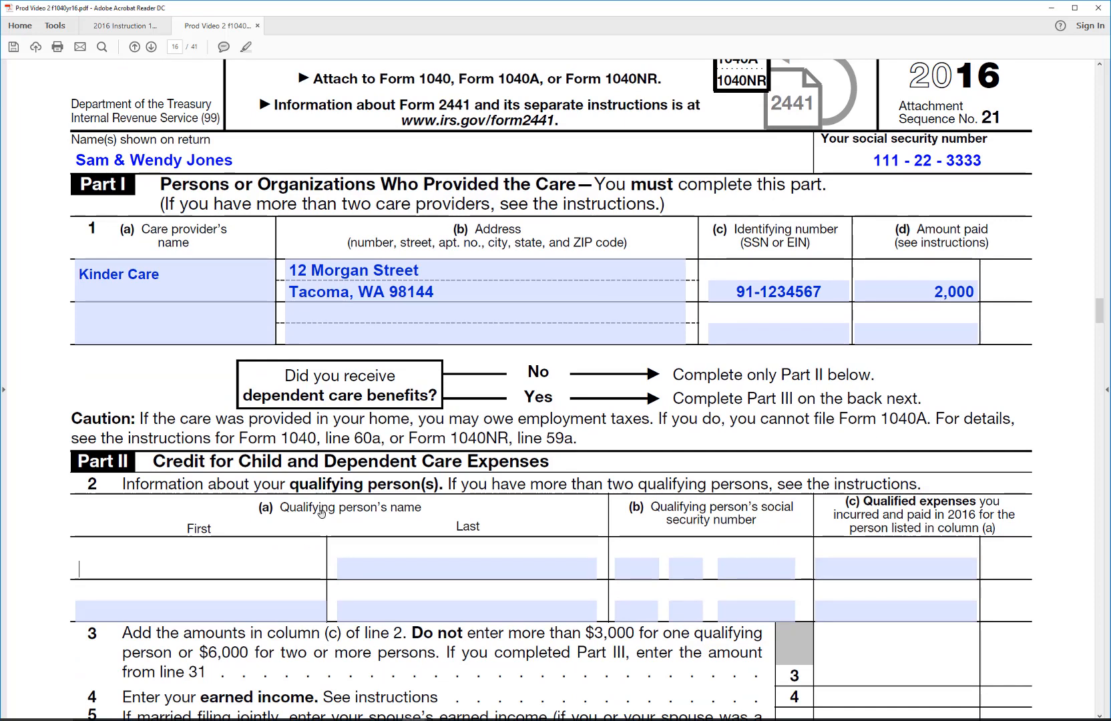
pyautogui.write('Beth')
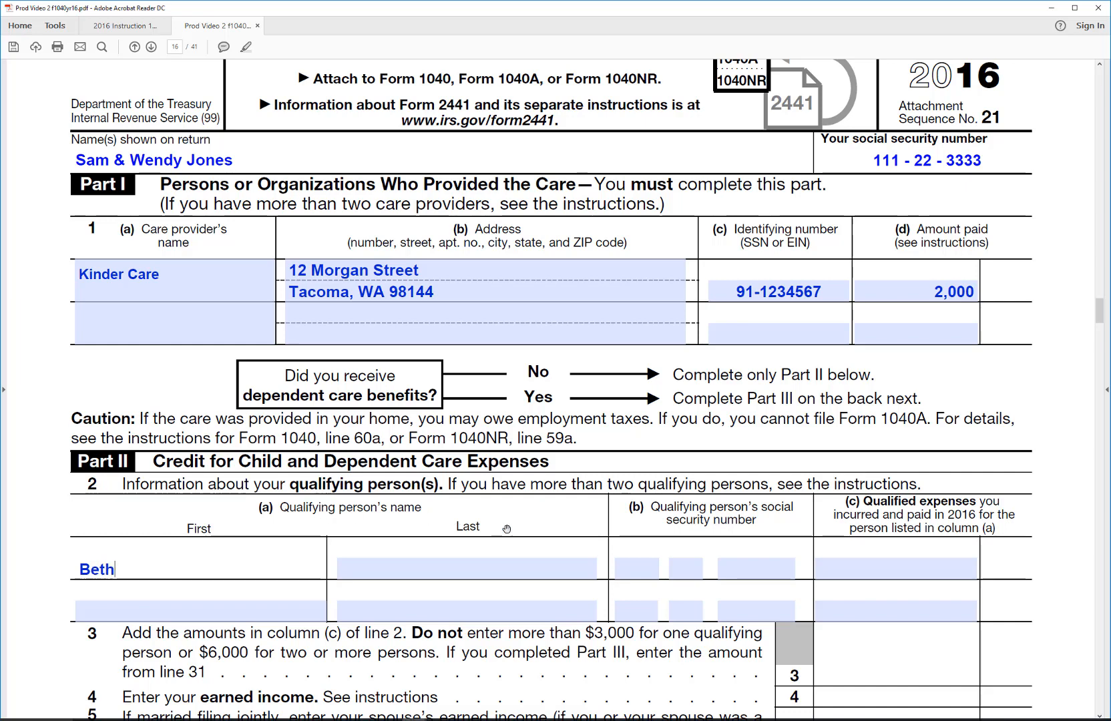
pyautogui.click(471, 568)
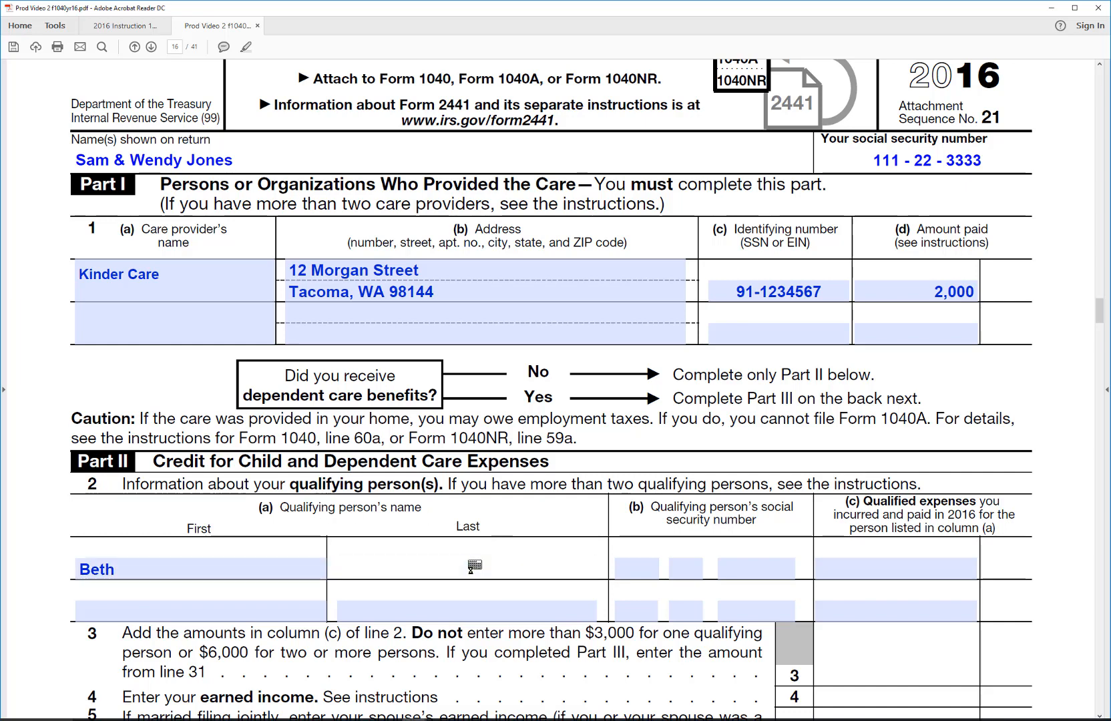
pyautogui.write('Jones')
# - Enter the qualifying child's social security number and 2,000 of qualified expenses on the first row of line 2
pyautogui.click(656, 570)
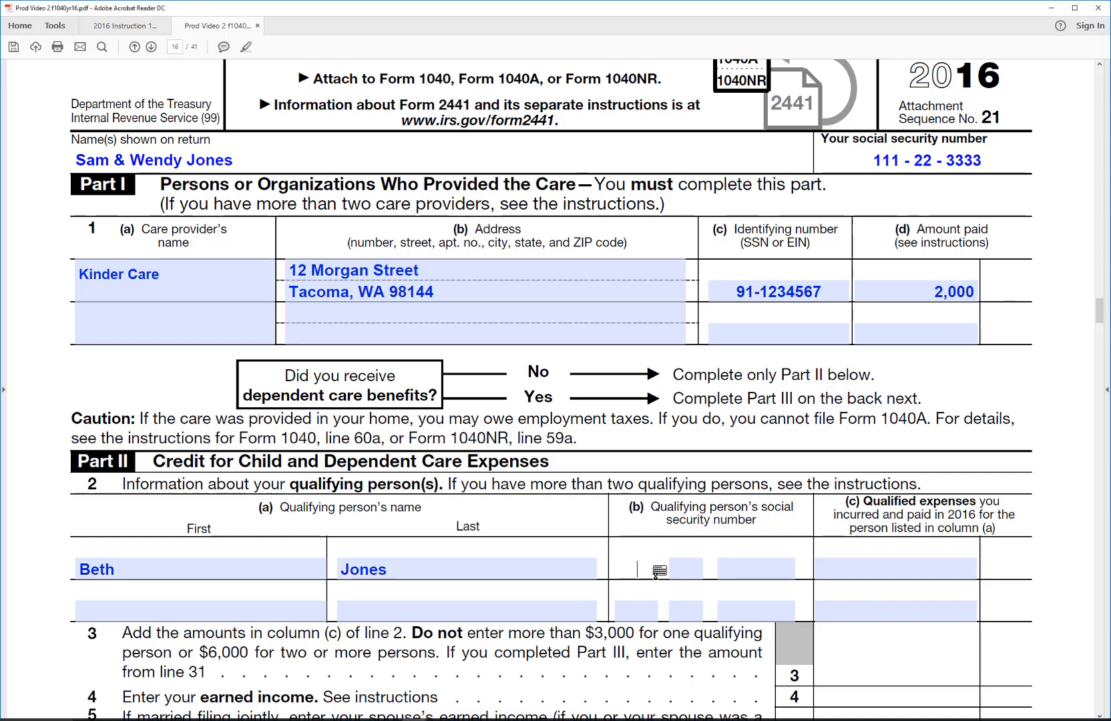
pyautogui.write('123')
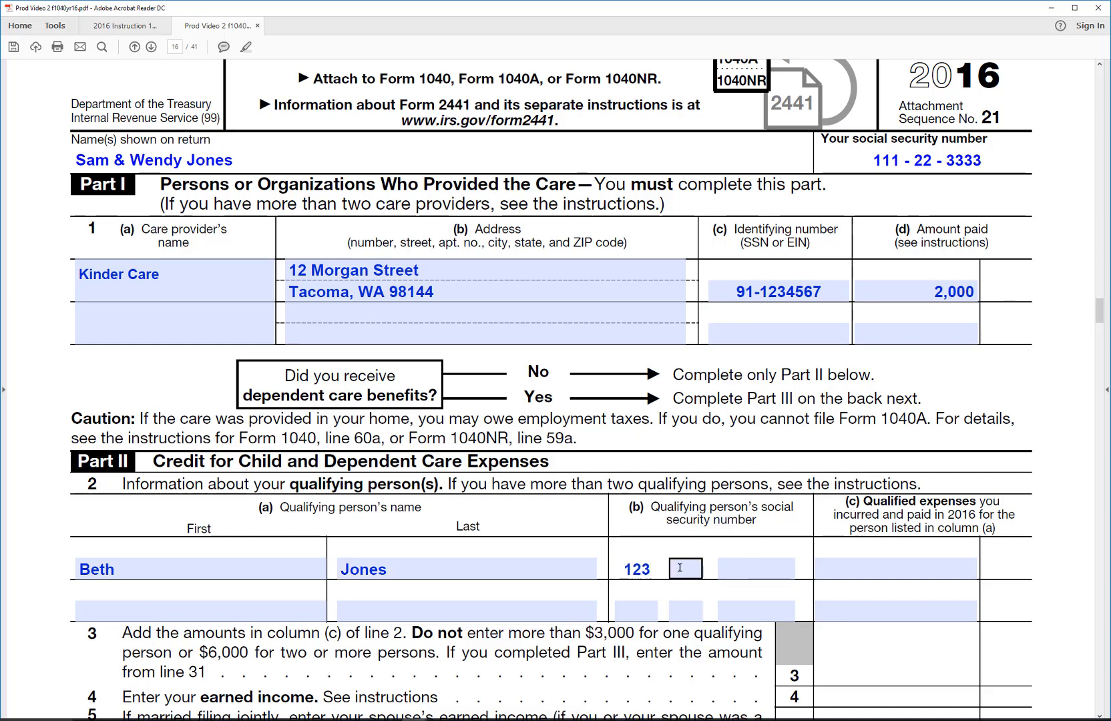
pyautogui.write('6')
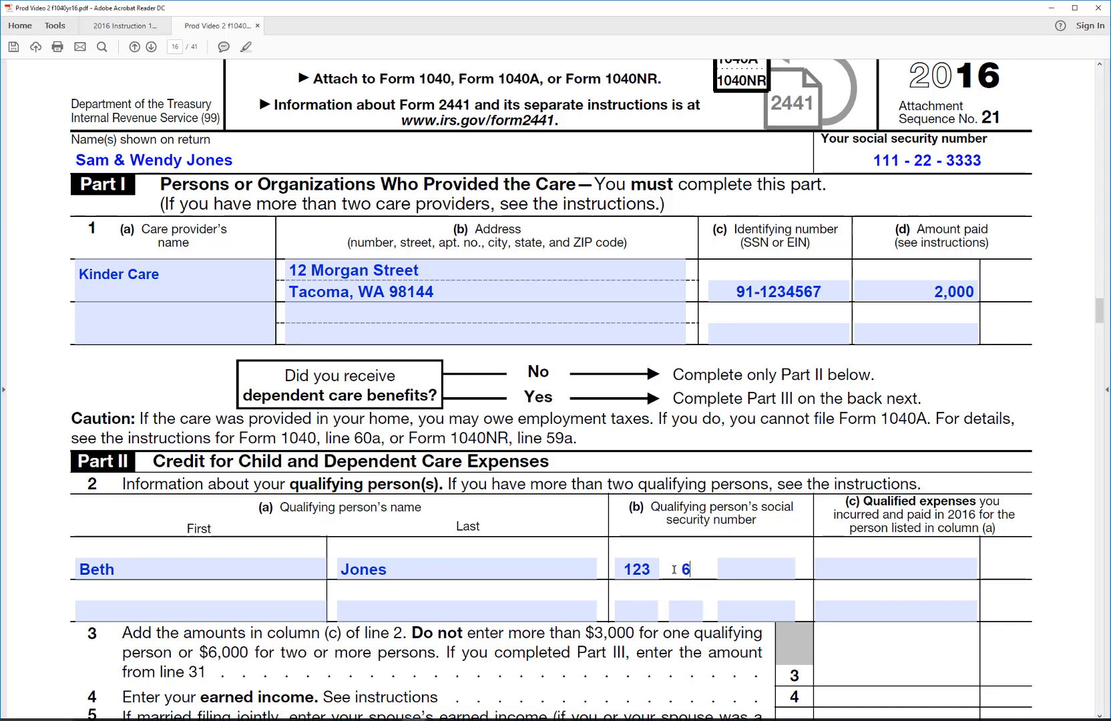
pyautogui.write('677')
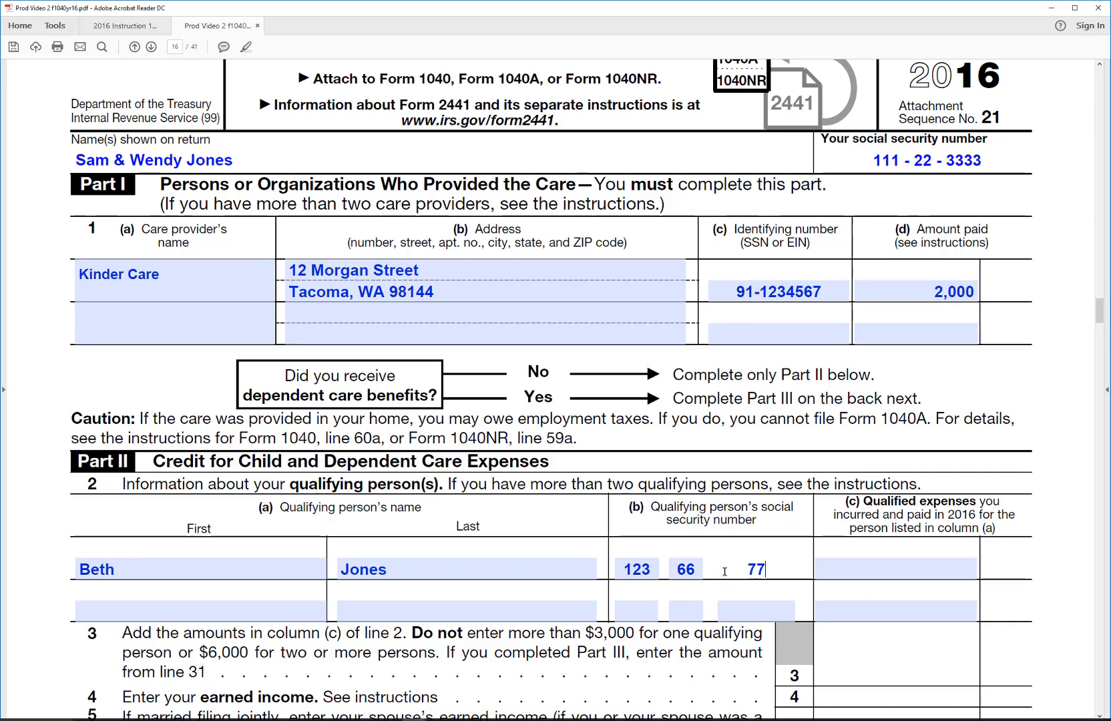
pyautogui.write('77')
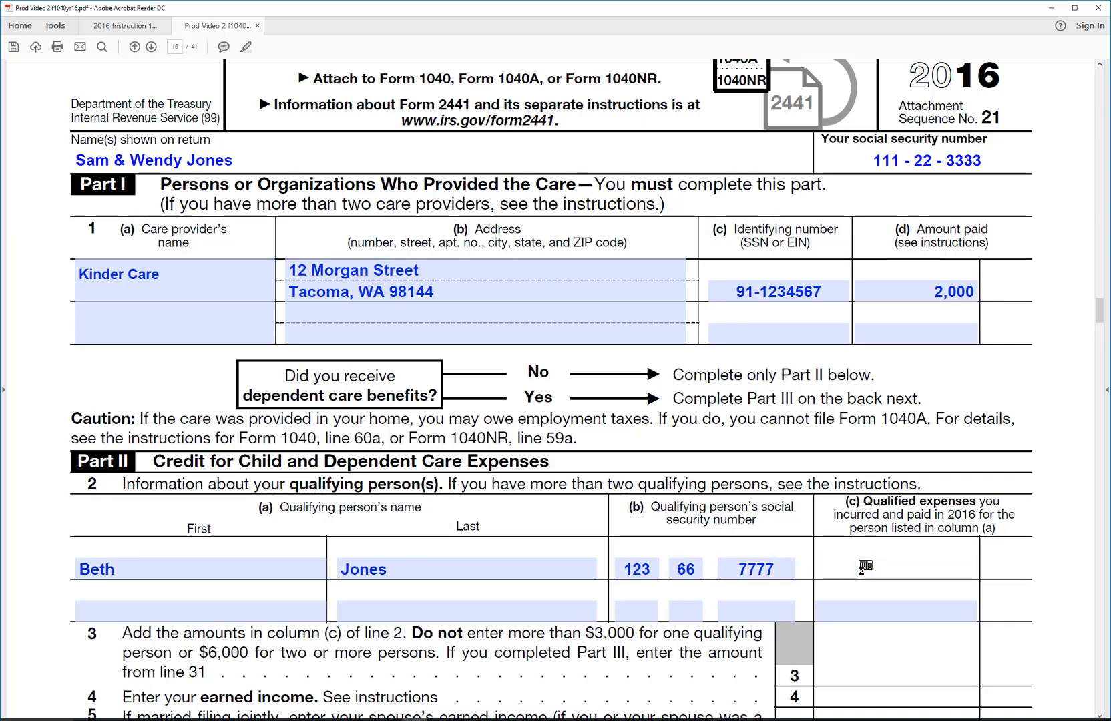
pyautogui.write('2000')
pyautogui.press('Tab')
# - Examine the calculated credit for child and dependent care expenses on Form 2441, lines 3 through 11
pyautogui.scroll(-3, 847, 606)
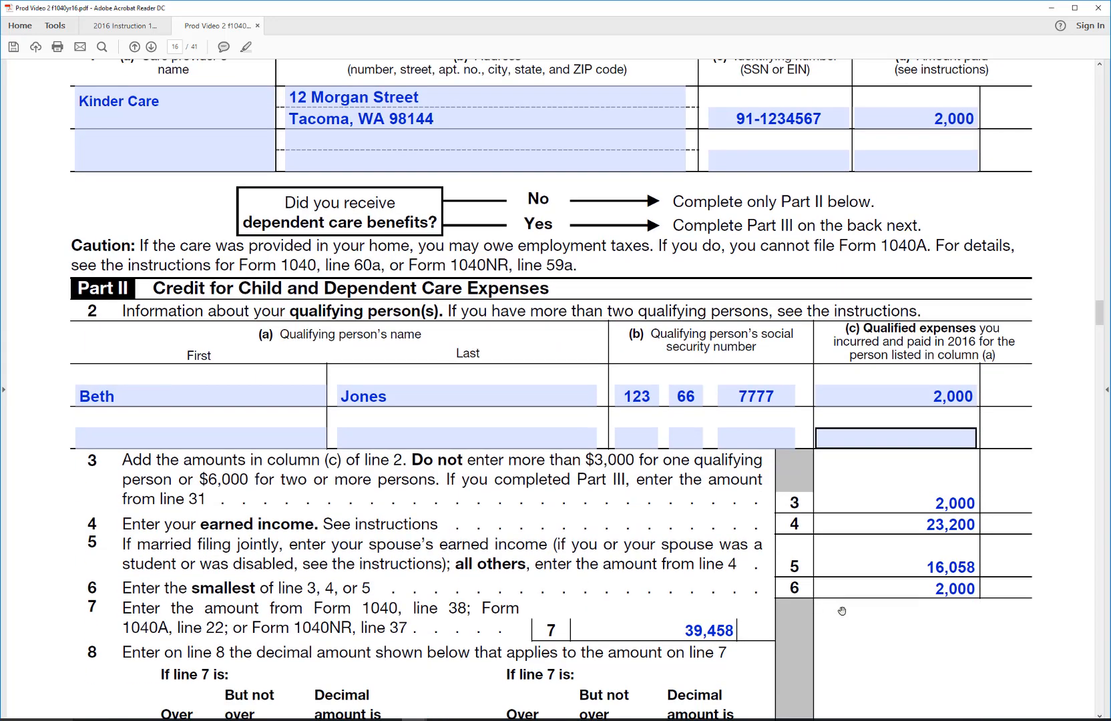
pyautogui.scroll(-5, 842, 611)
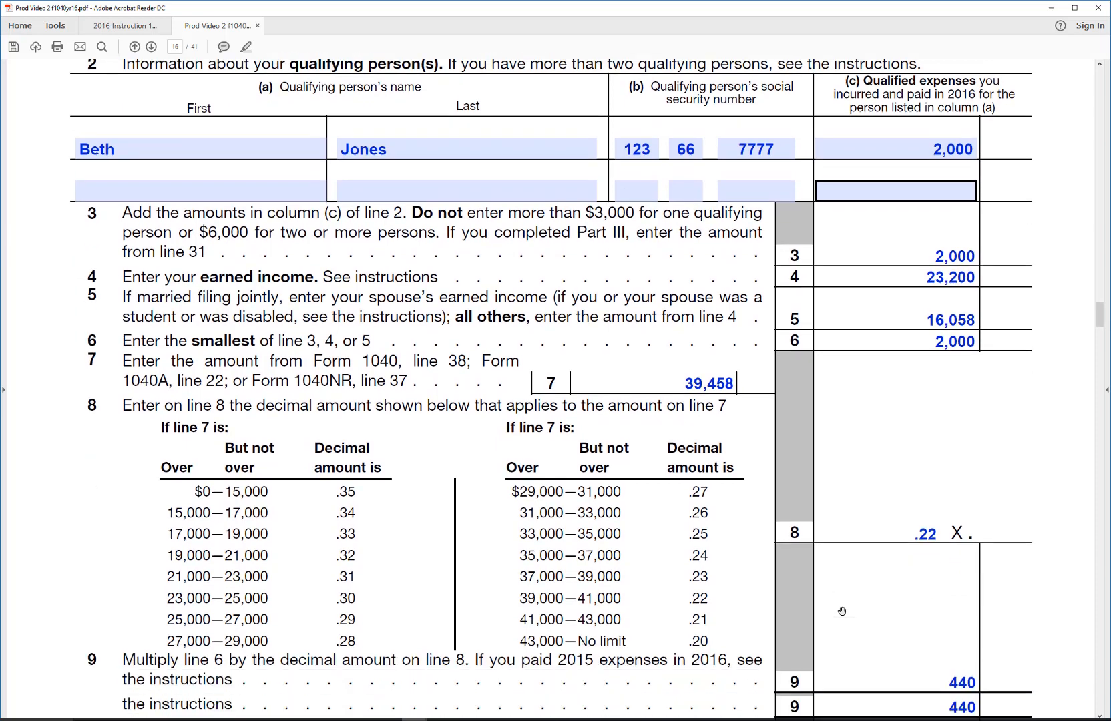
pyautogui.scroll(-2, 842, 611)
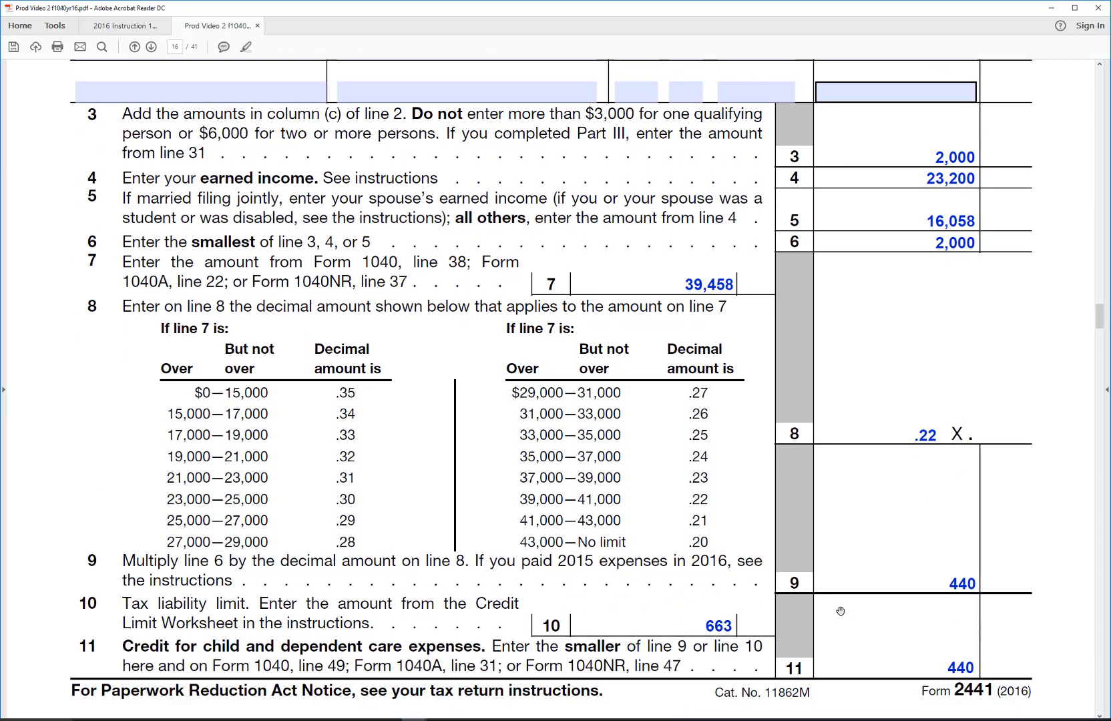
pyautogui.scroll(5, 842, 611)
pyautogui.scroll(8, 834, 611)
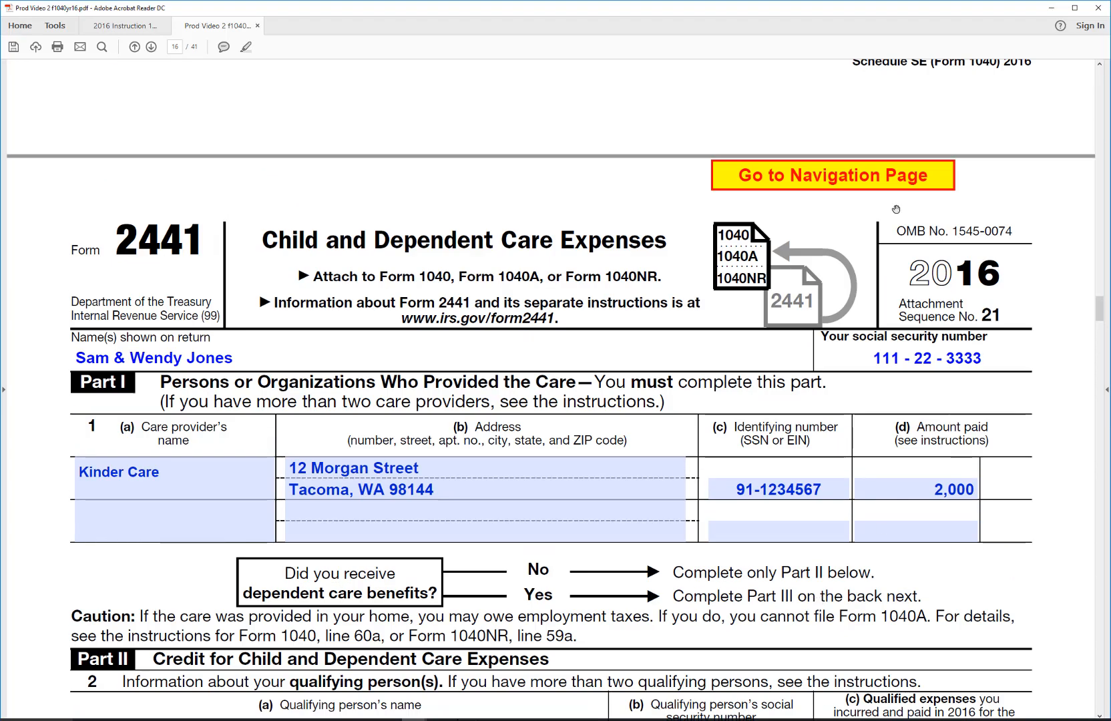
# - Go back to Form 1040, page 2, and review the credits, Other Taxes, Payments and Refund lines
pyautogui.click(858, 177)
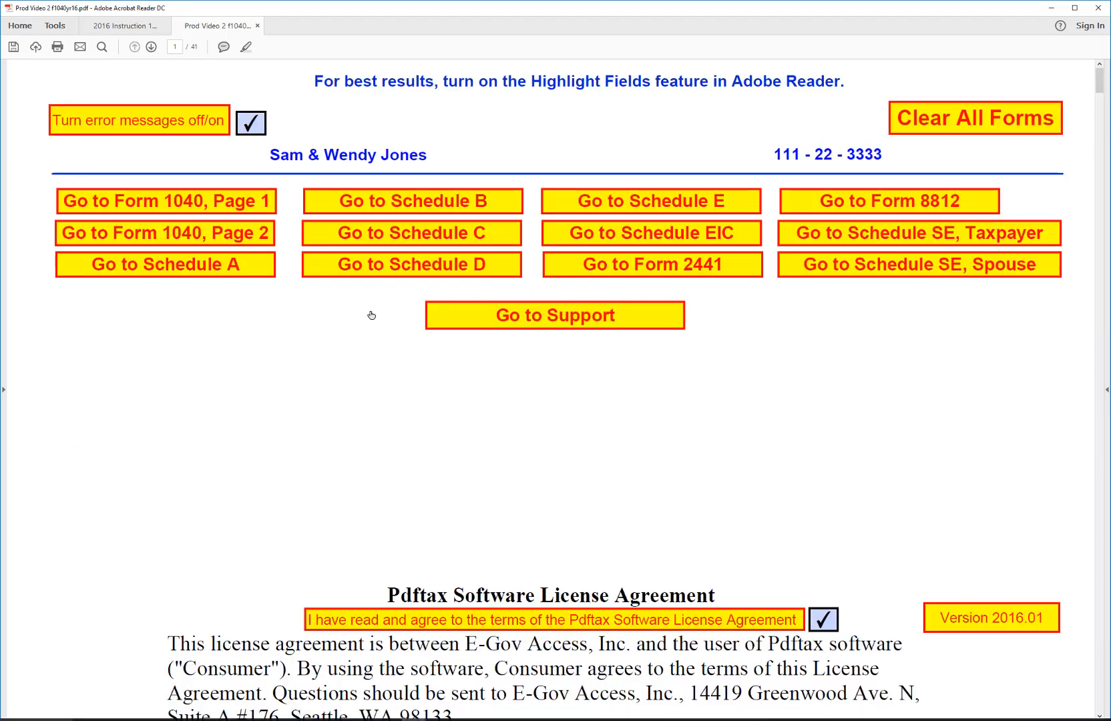
pyautogui.click(253, 233)
pyautogui.scroll(-2, 255, 316)
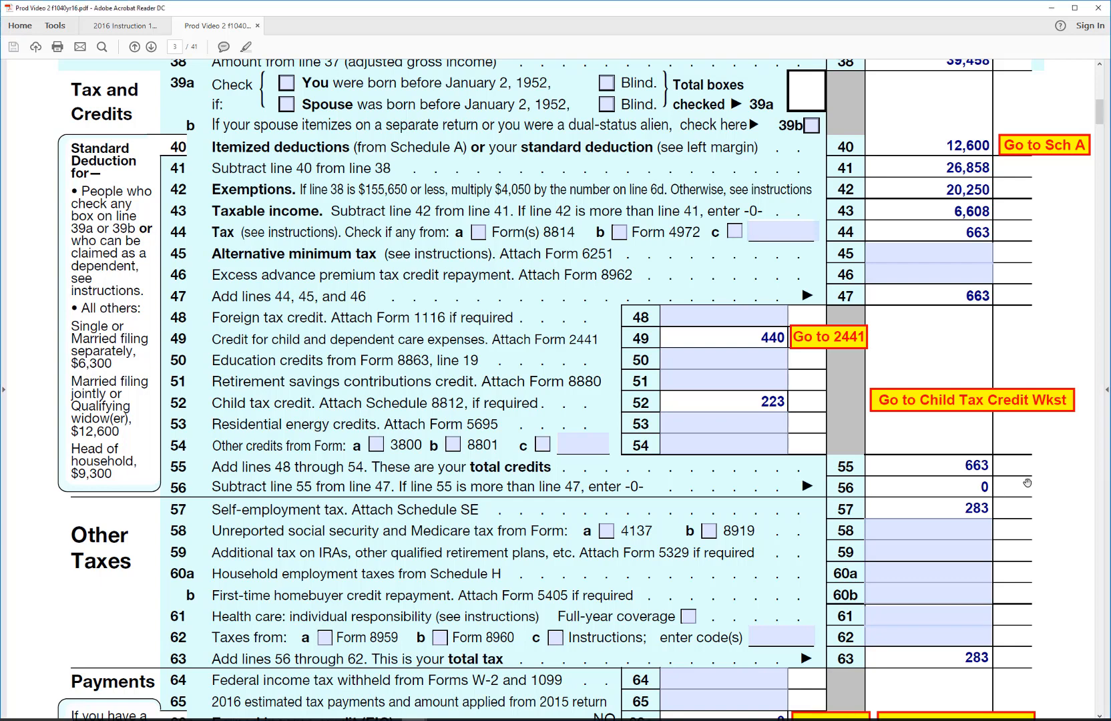
pyautogui.scroll(-8, 1027, 482)
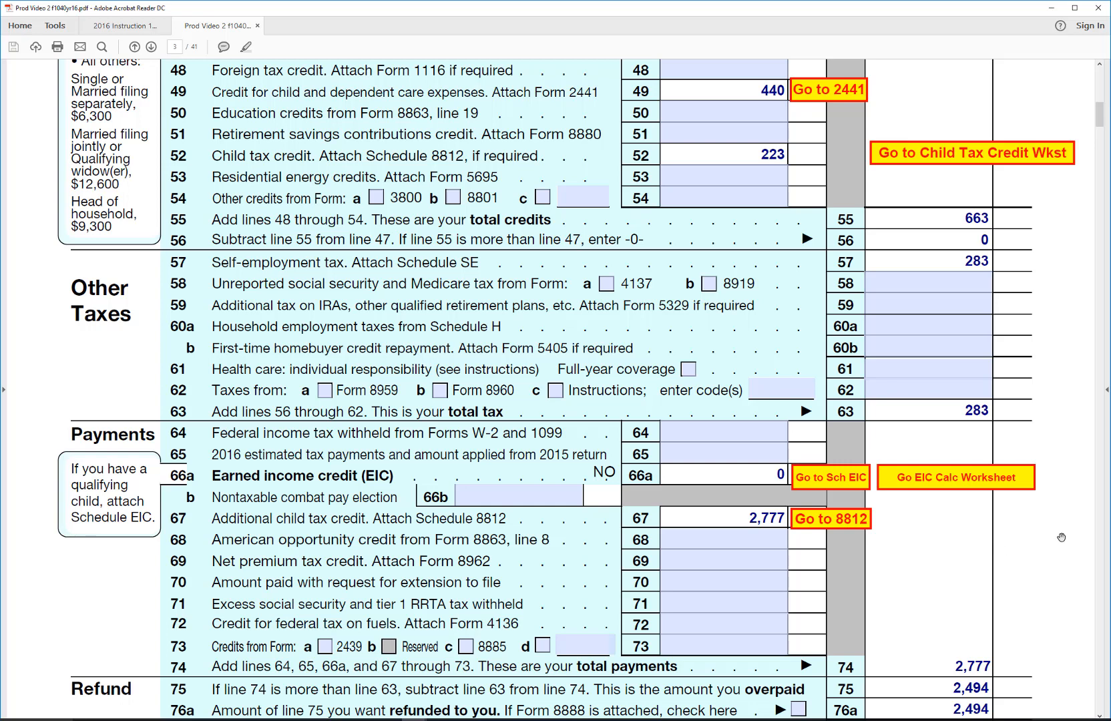
# - Open the EIC worksheet instructions for lines 66a and 66b and read the eligibility questions in Steps 1 through 6
pyautogui.click(961, 506)
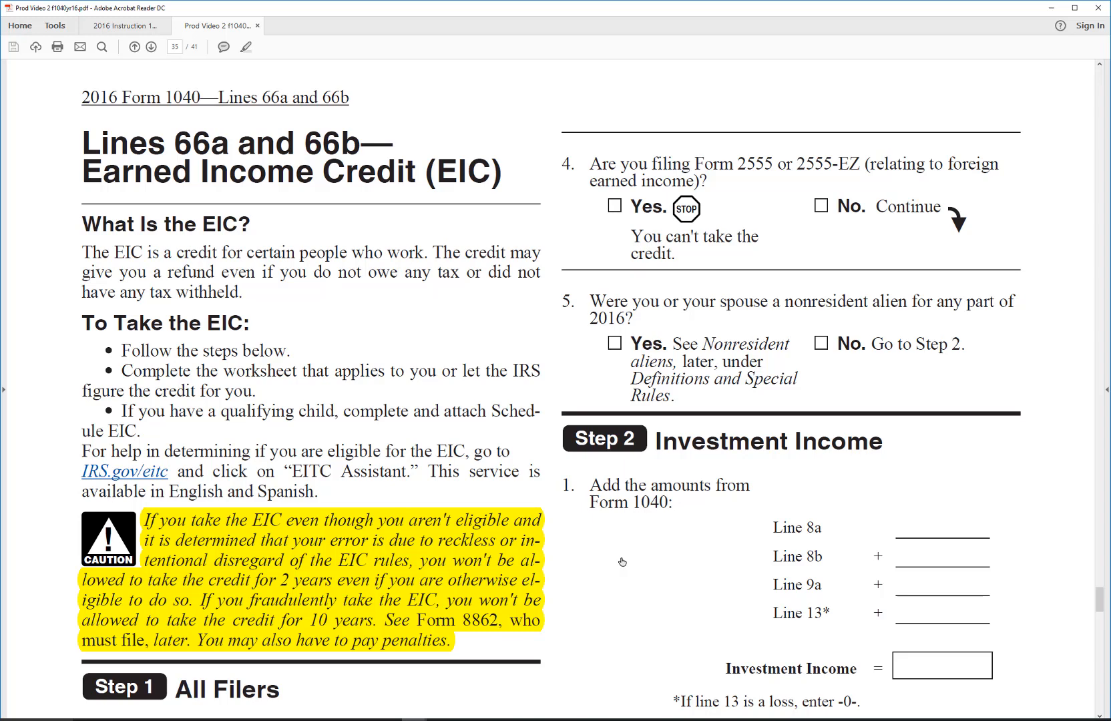
pyautogui.scroll(-1, 623, 562)
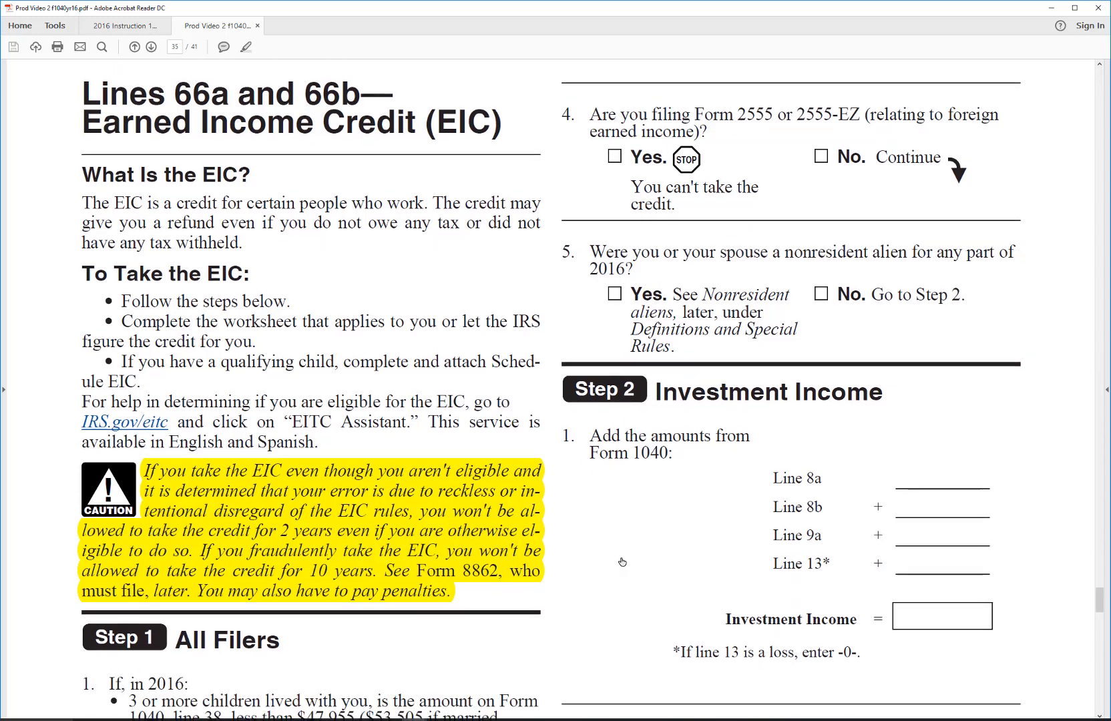
pyautogui.scroll(-5, 623, 562)
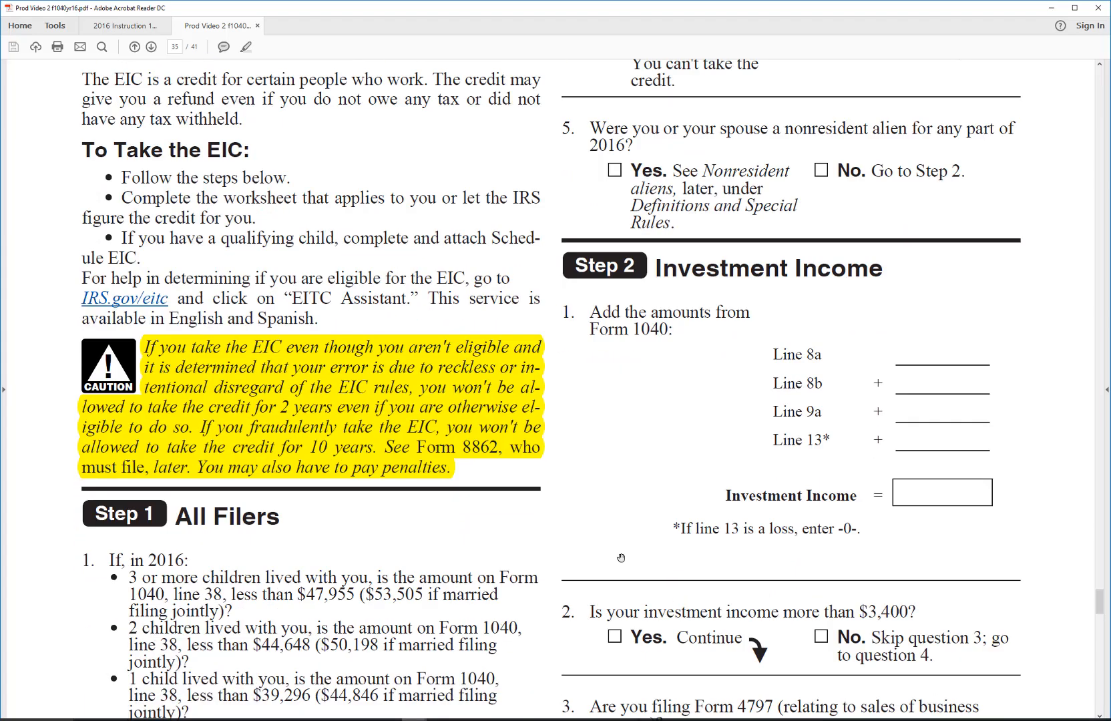
pyautogui.scroll(-11, 621, 559)
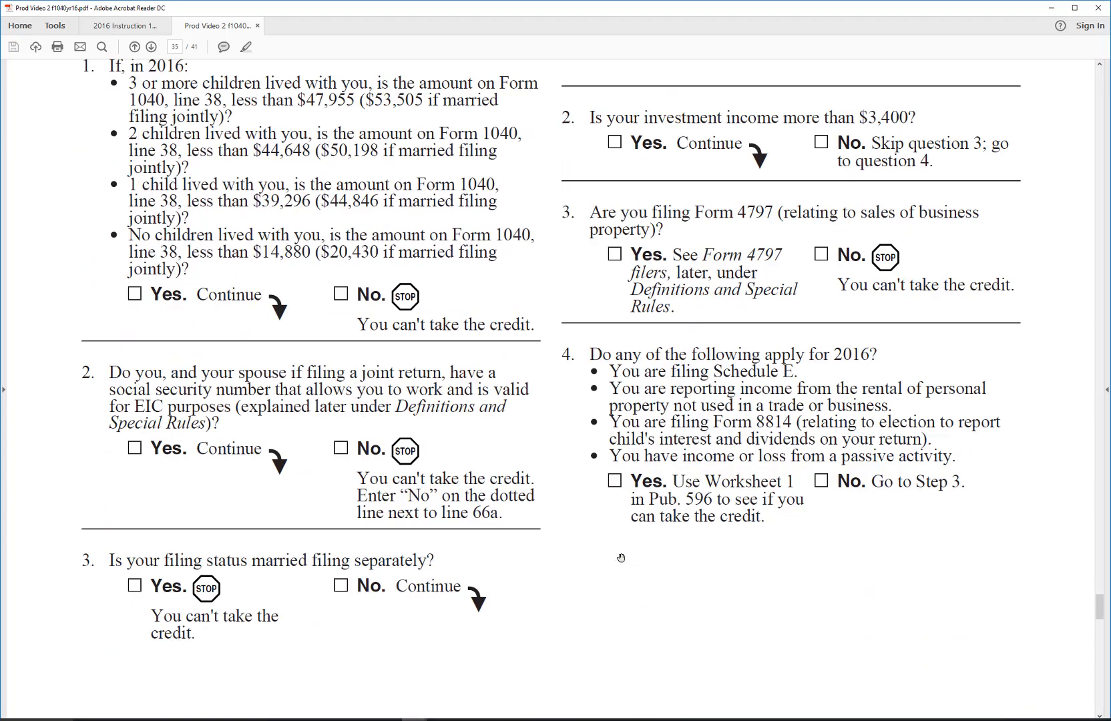
pyautogui.scroll(-4, 621, 558)
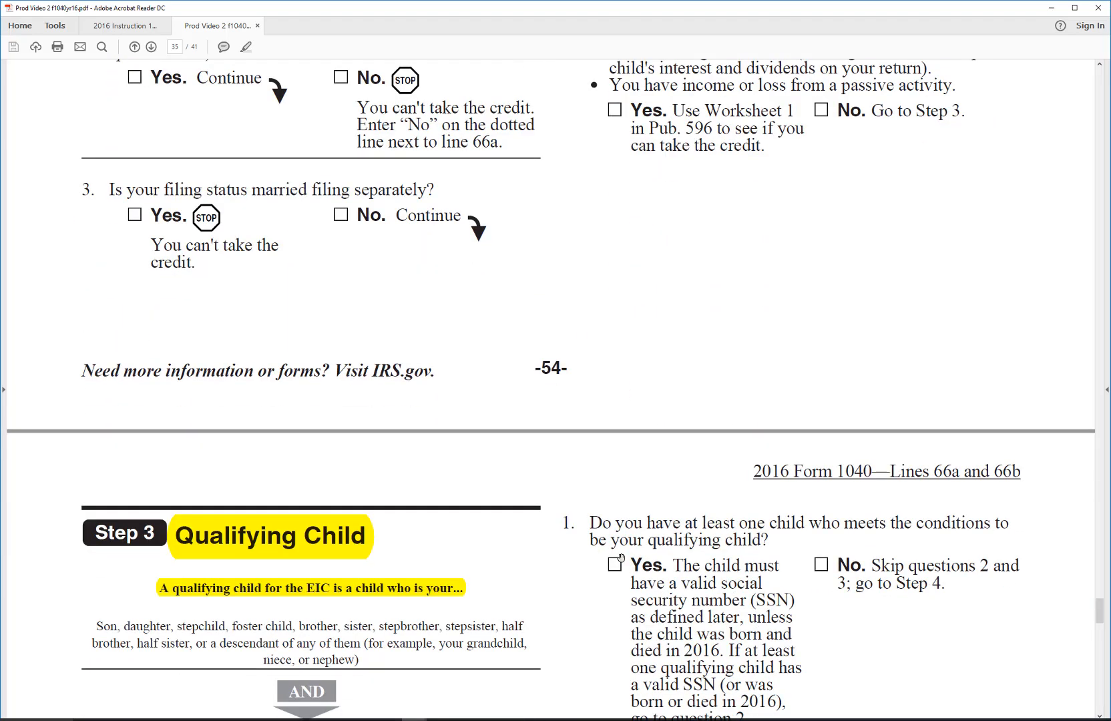
pyautogui.scroll(-3, 621, 560)
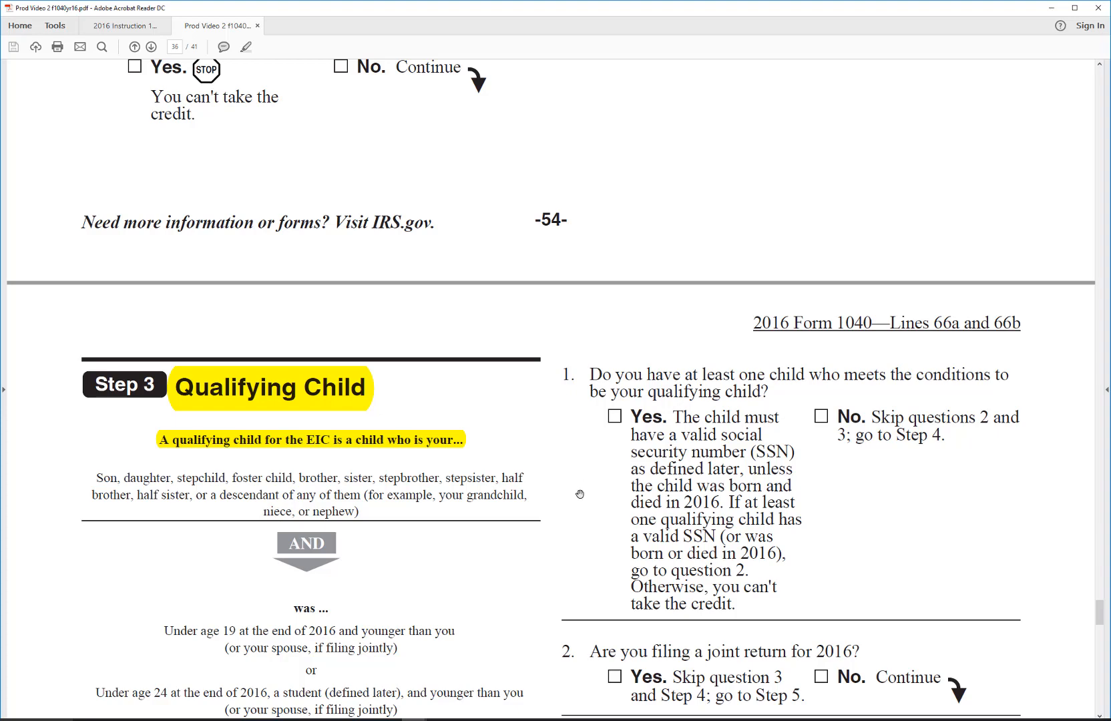
pyautogui.scroll(-5, 581, 494)
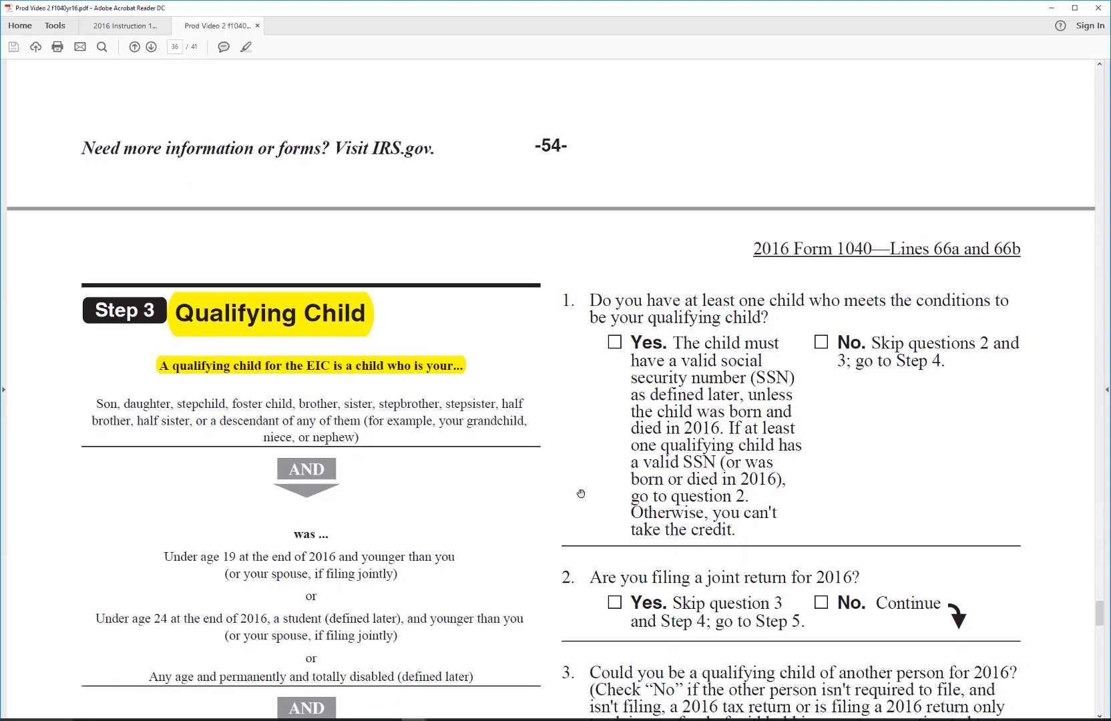
pyautogui.scroll(-8, 581, 494)
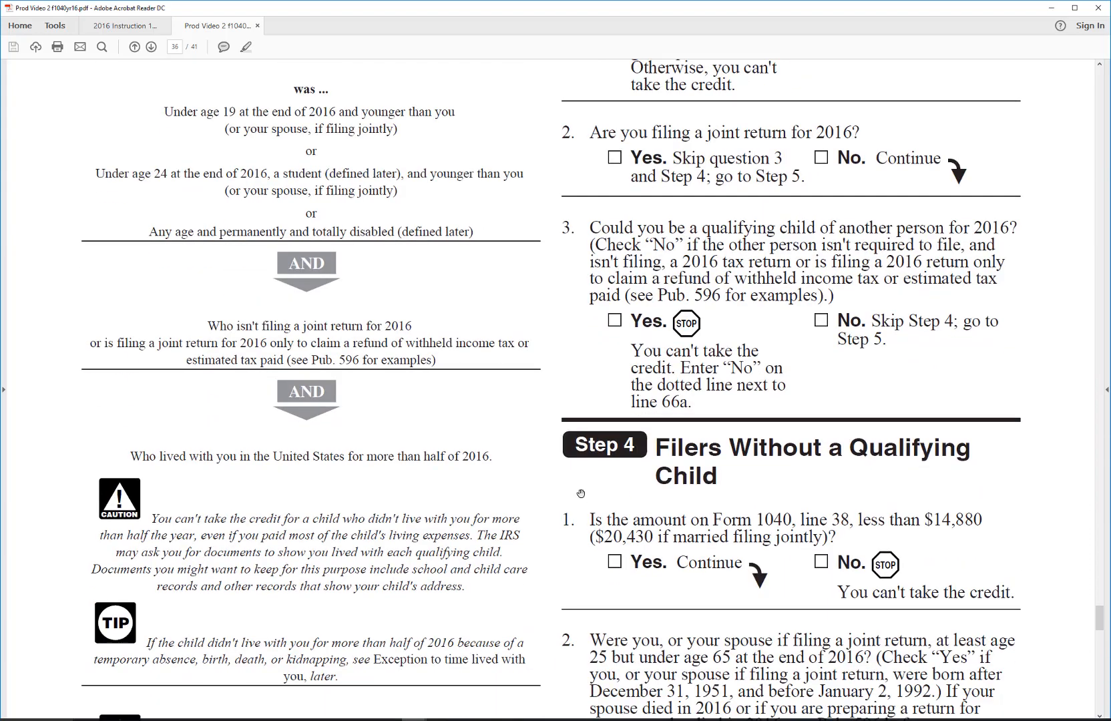
pyautogui.scroll(-8, 581, 494)
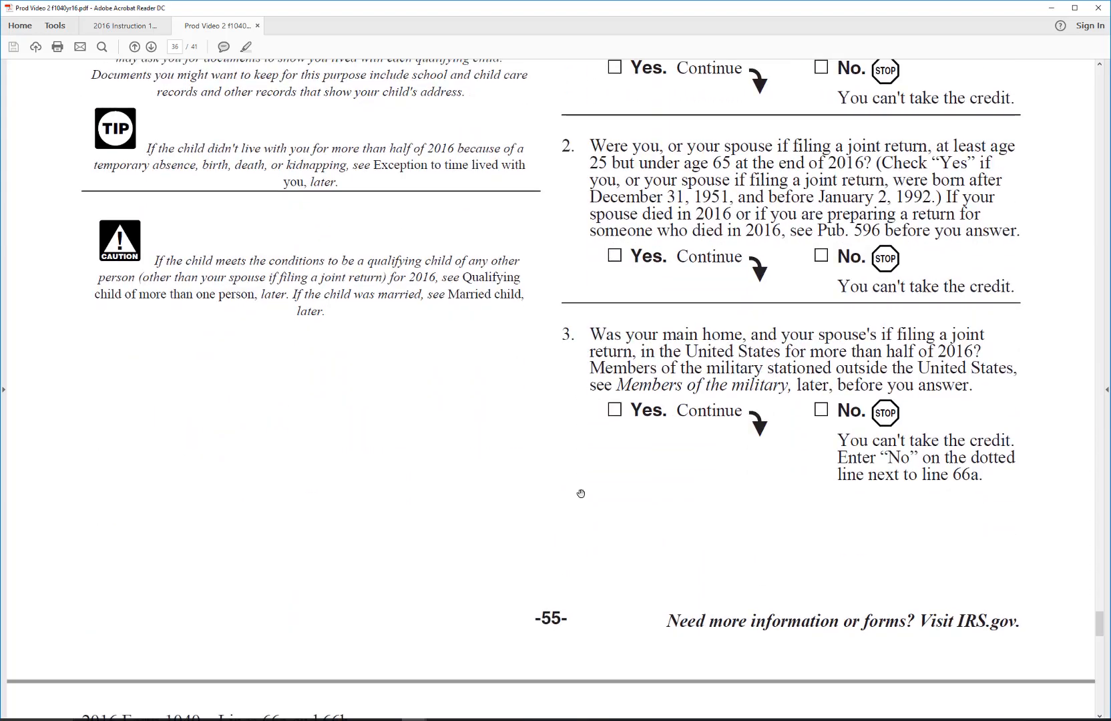
pyautogui.scroll(-8, 581, 494)
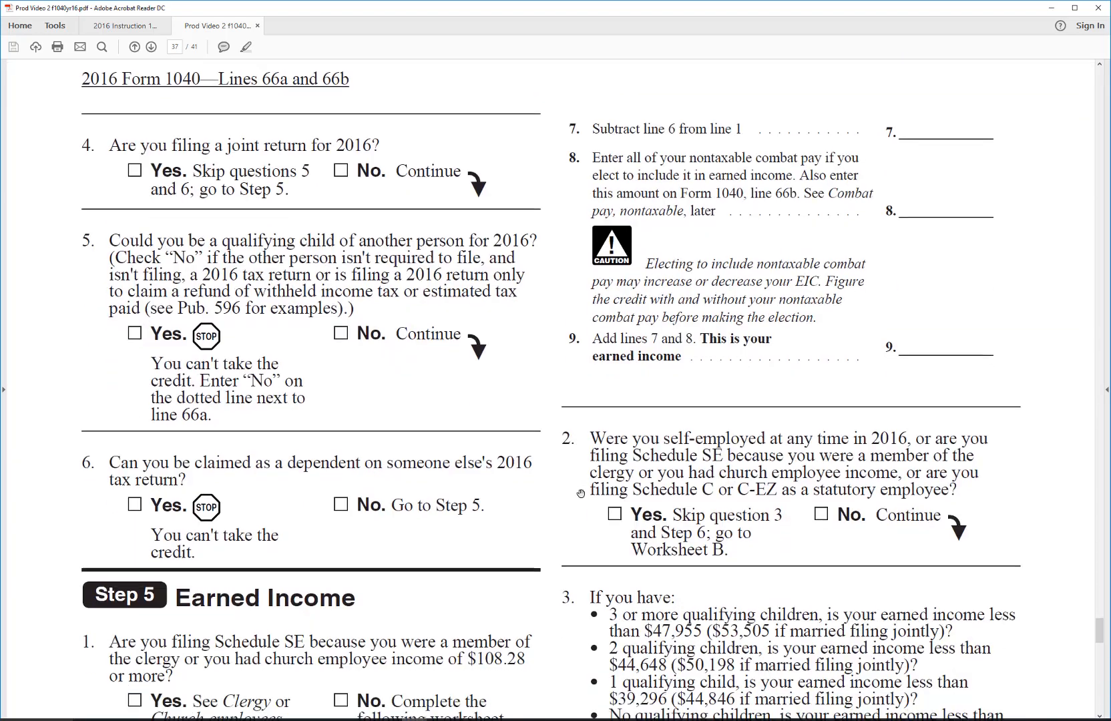
pyautogui.scroll(-5, 581, 494)
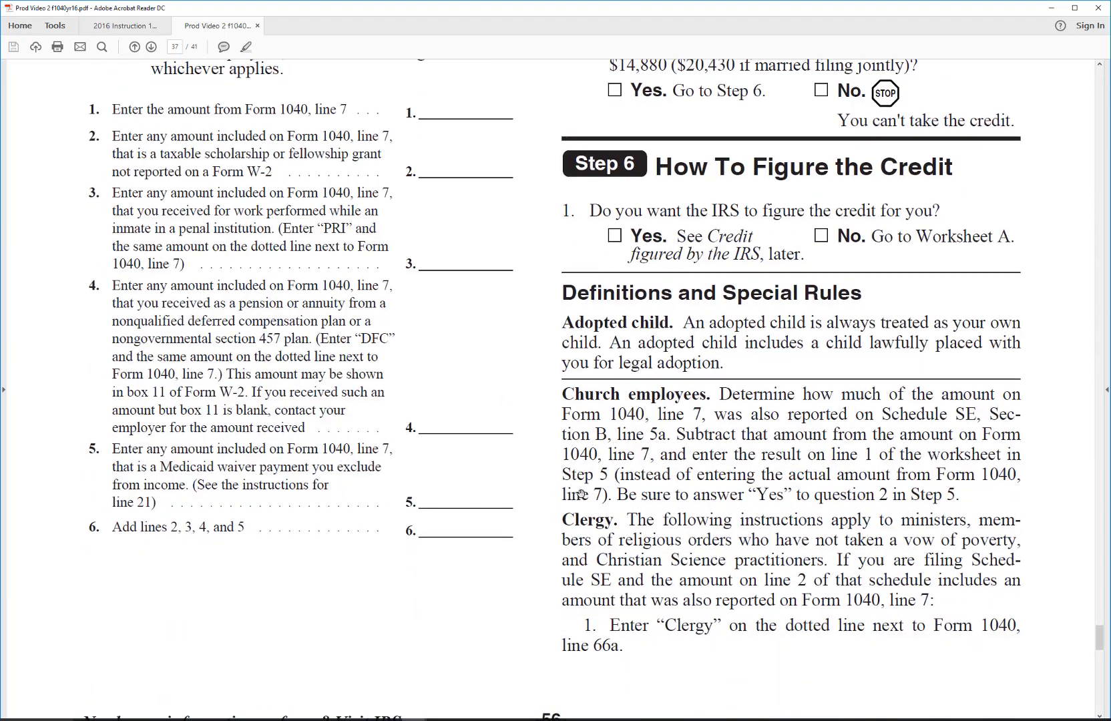
# - Return to Form 1040, page 2, and open Schedule EIC from line 66a at the Qualifying Child Information section
pyautogui.click(718, 554)
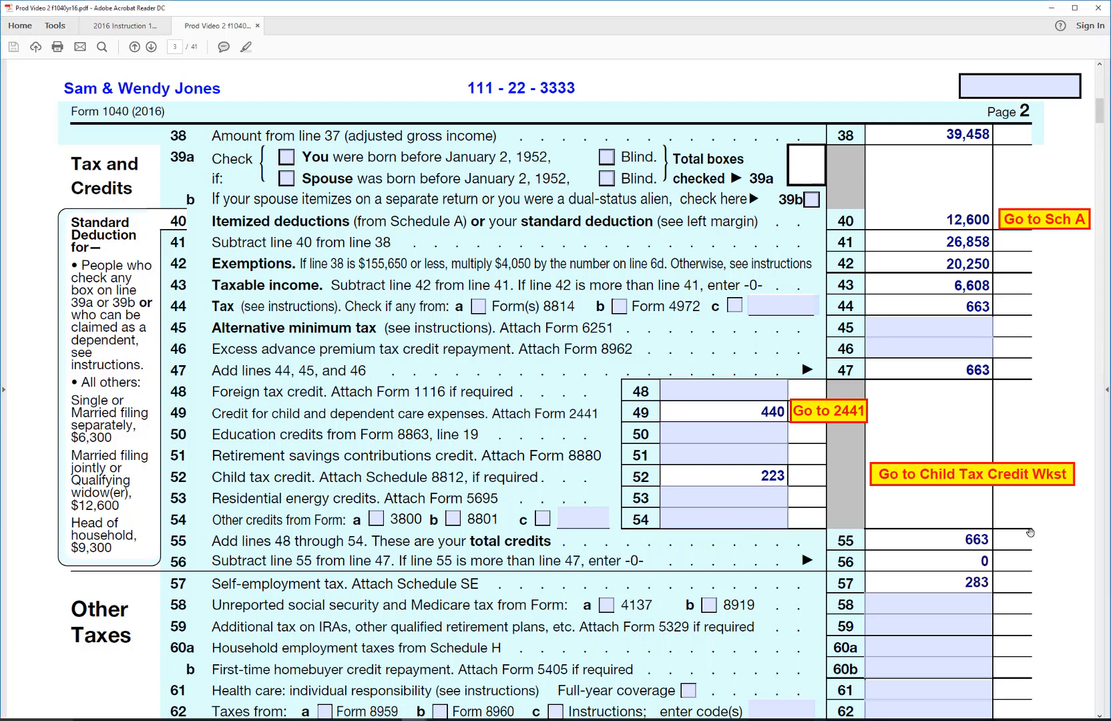
pyautogui.scroll(-3, 1030, 532)
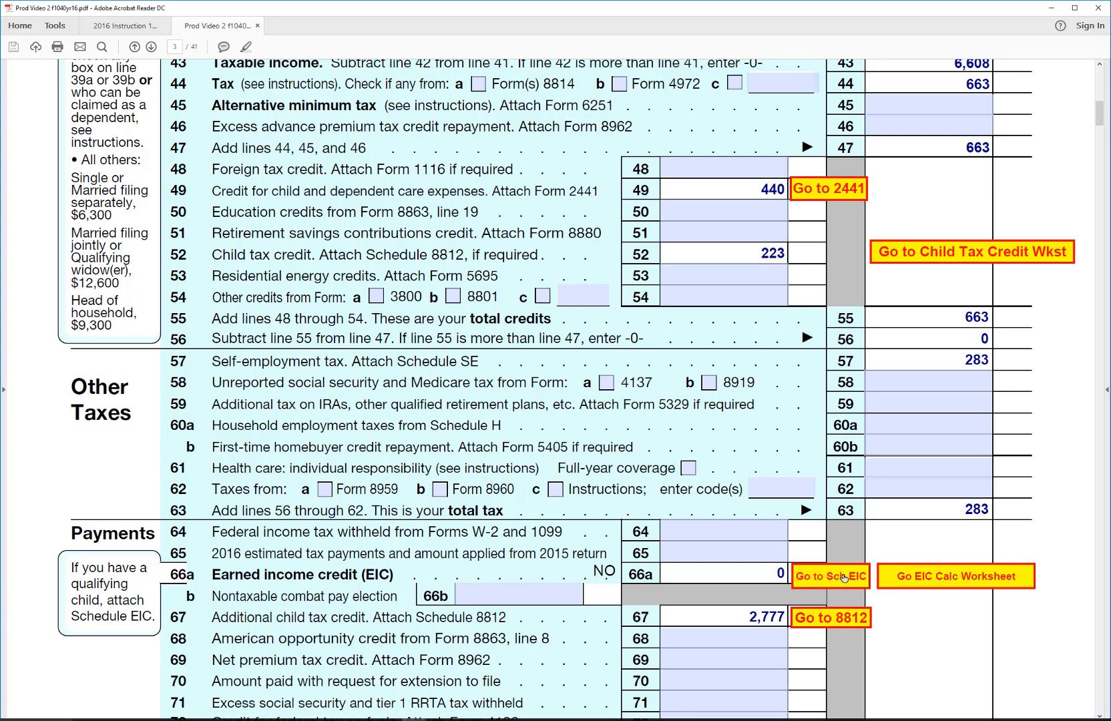
pyautogui.click(845, 578)
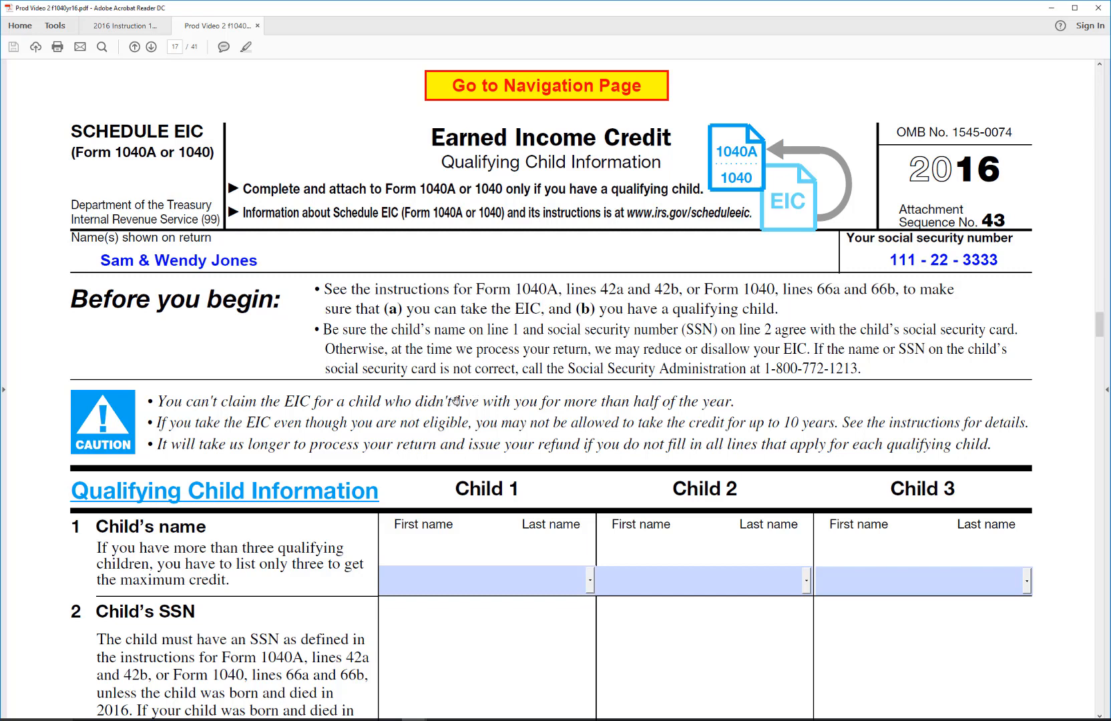
pyautogui.scroll(-4, 394, 444)
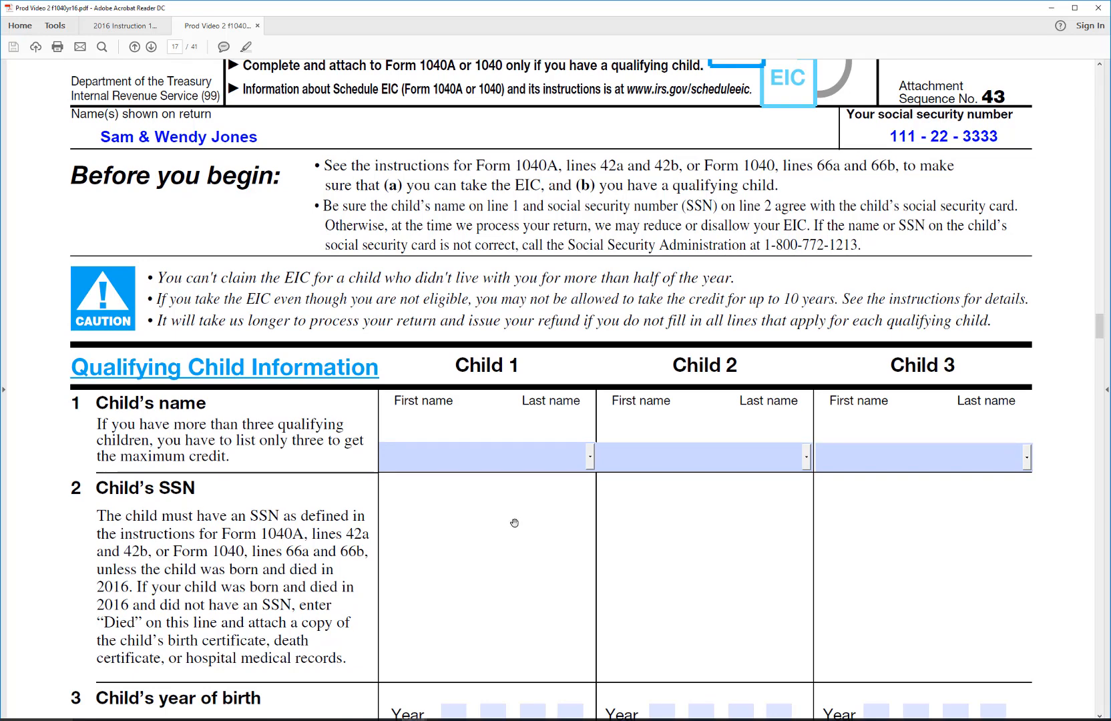
# - Choose the three listed dependents' names, in list order, as Child 1, Child 2 and Child 3 on Schedule EIC line 1
pyautogui.click(590, 459)
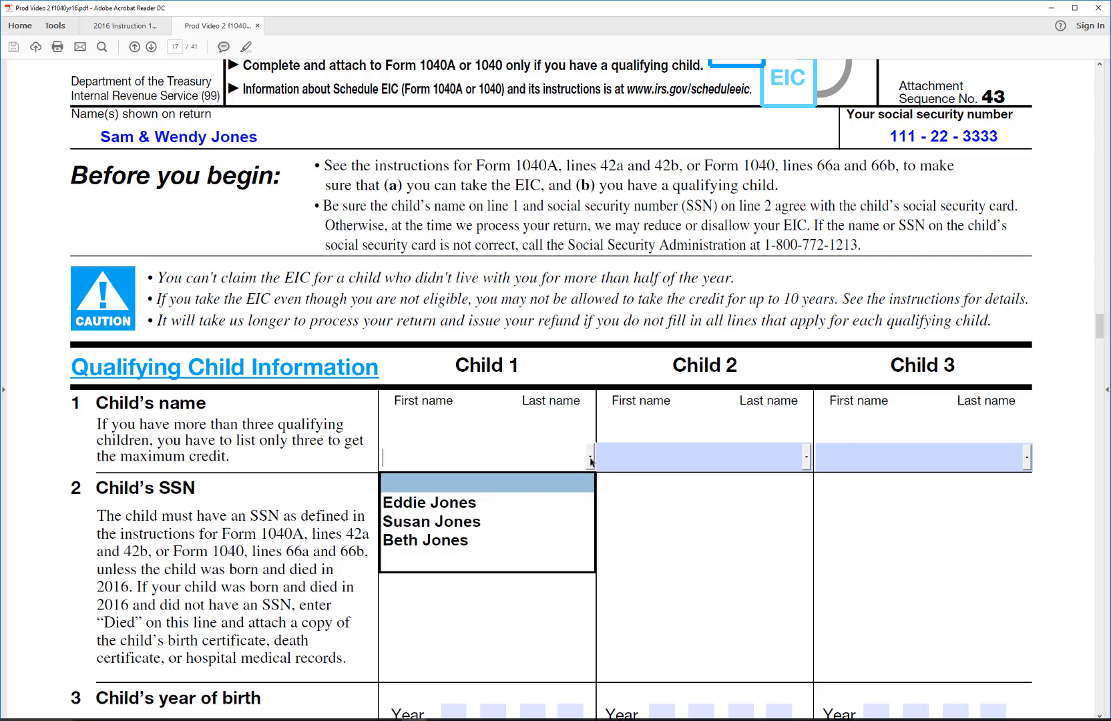
pyautogui.click(518, 504)
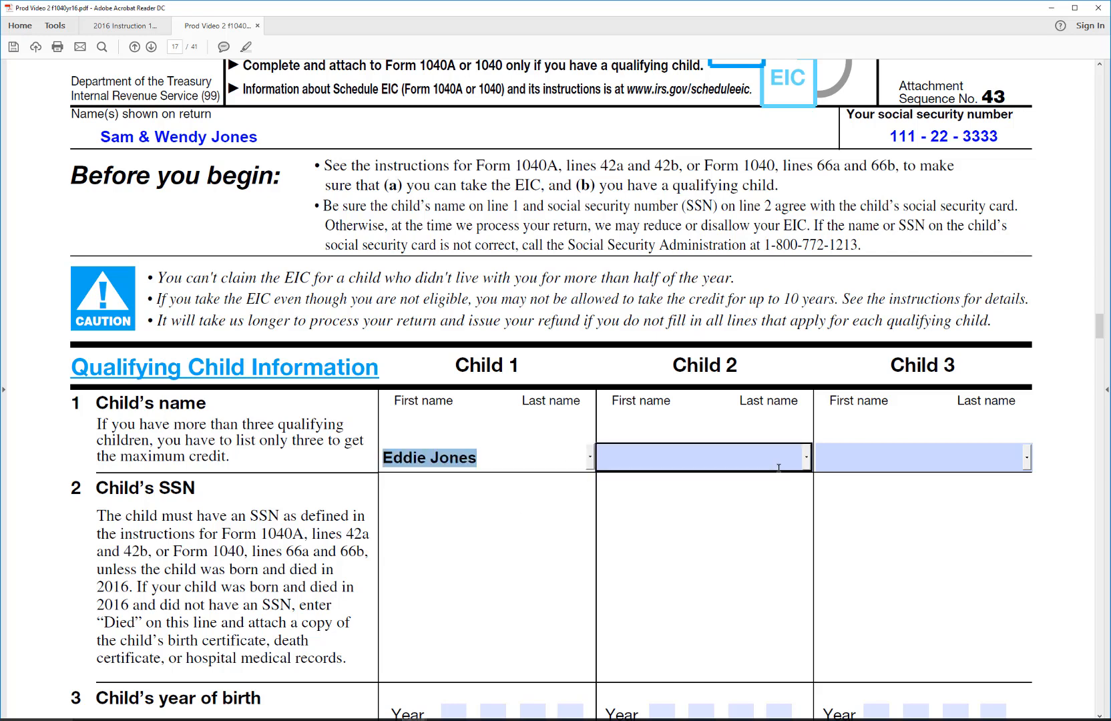
pyautogui.click(807, 458)
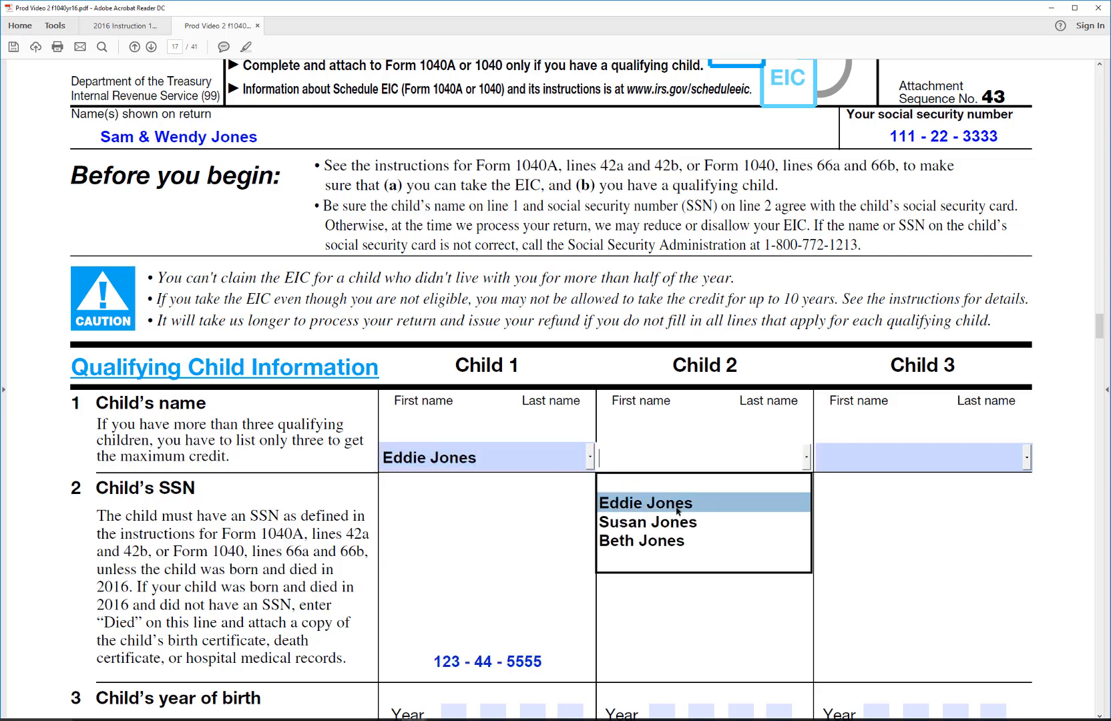
pyautogui.click(675, 523)
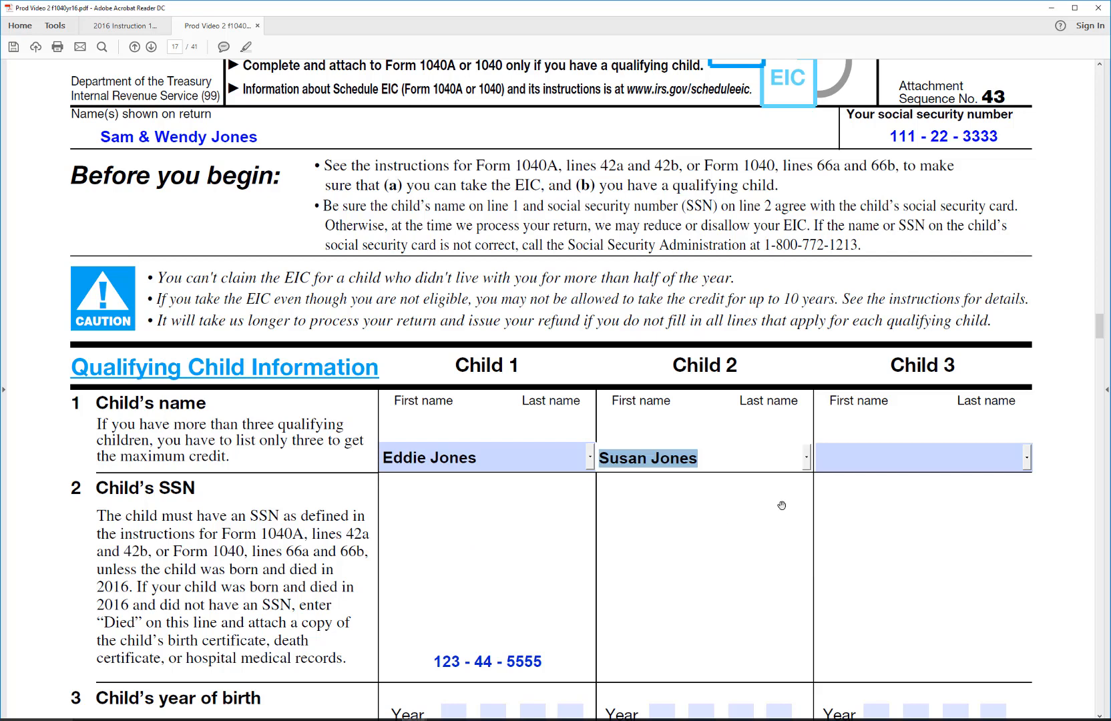
pyautogui.click(1026, 458)
pyautogui.click(902, 543)
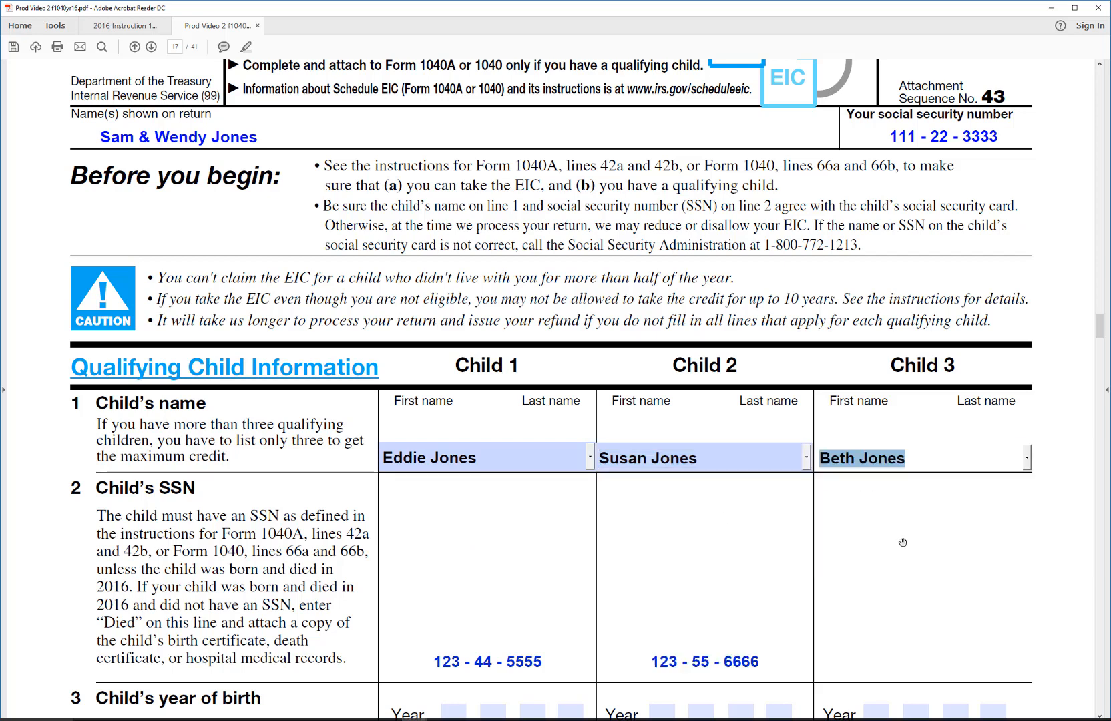
pyautogui.click(902, 543)
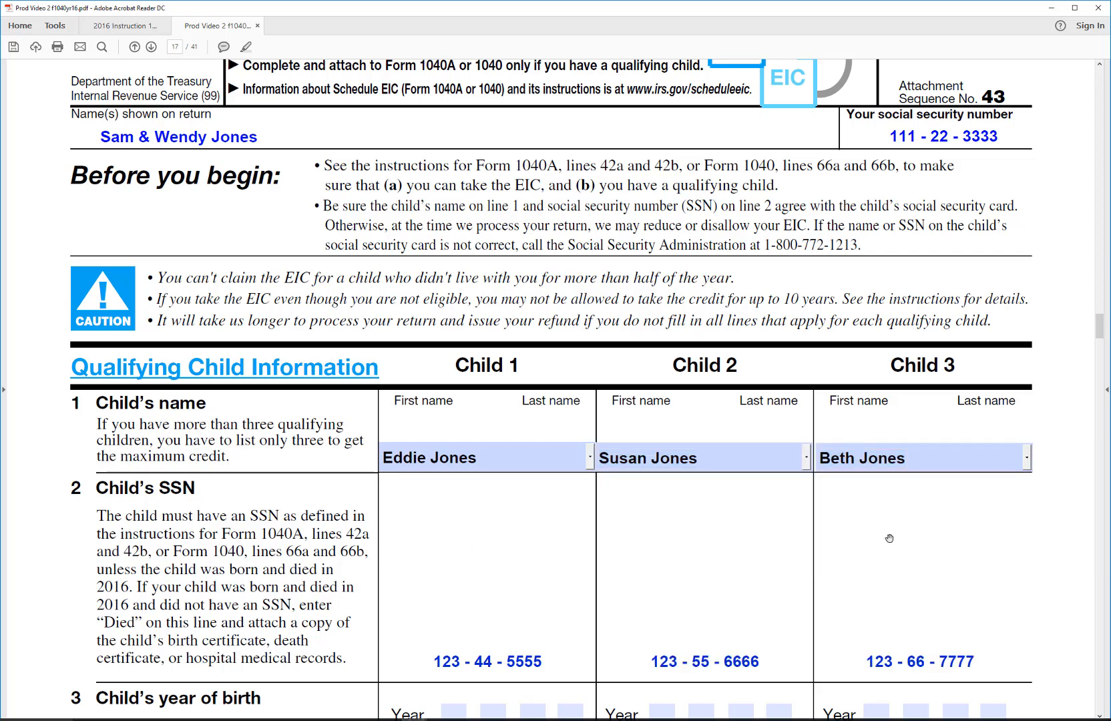
# - Enter Child 1's four-digit year of birth on line 3 of Schedule EIC
pyautogui.scroll(-1, 725, 547)
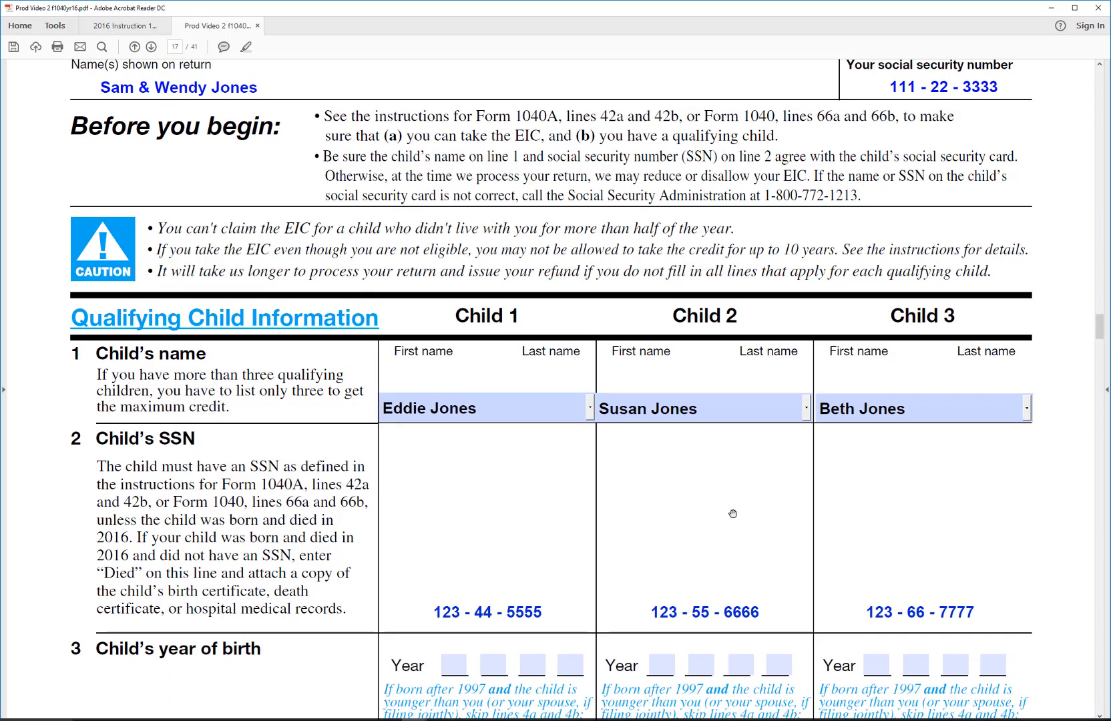
pyautogui.scroll(-2, 732, 514)
pyautogui.click(455, 517)
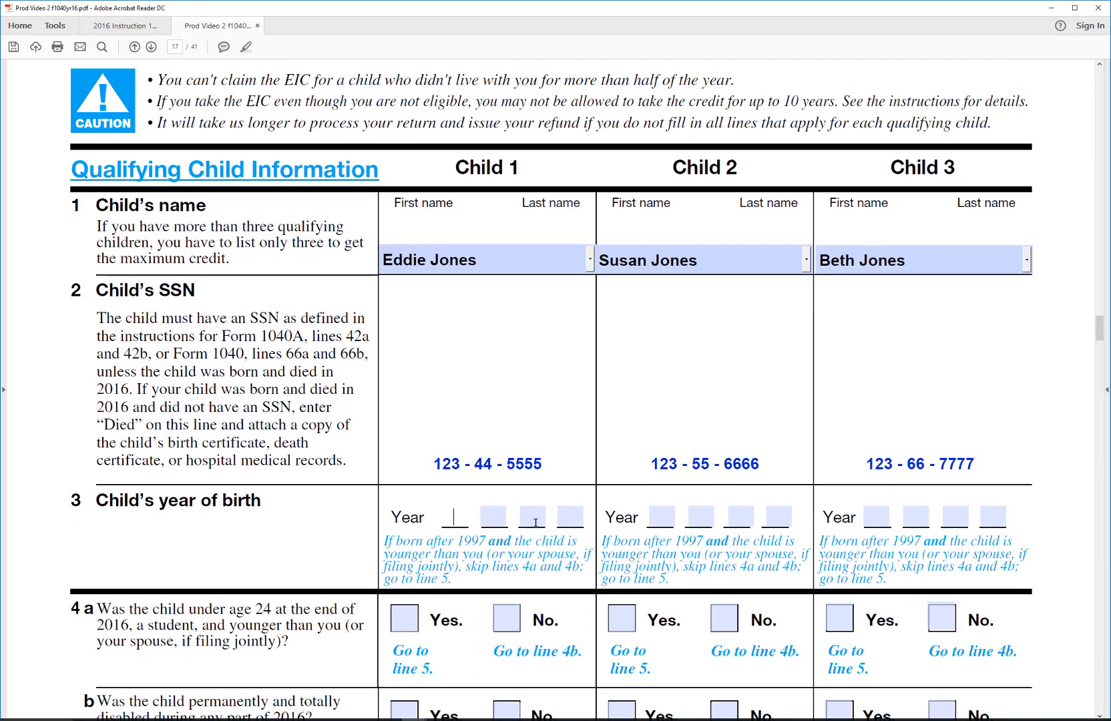
pyautogui.write('2')
pyautogui.press('Tab')
pyautogui.write('0')
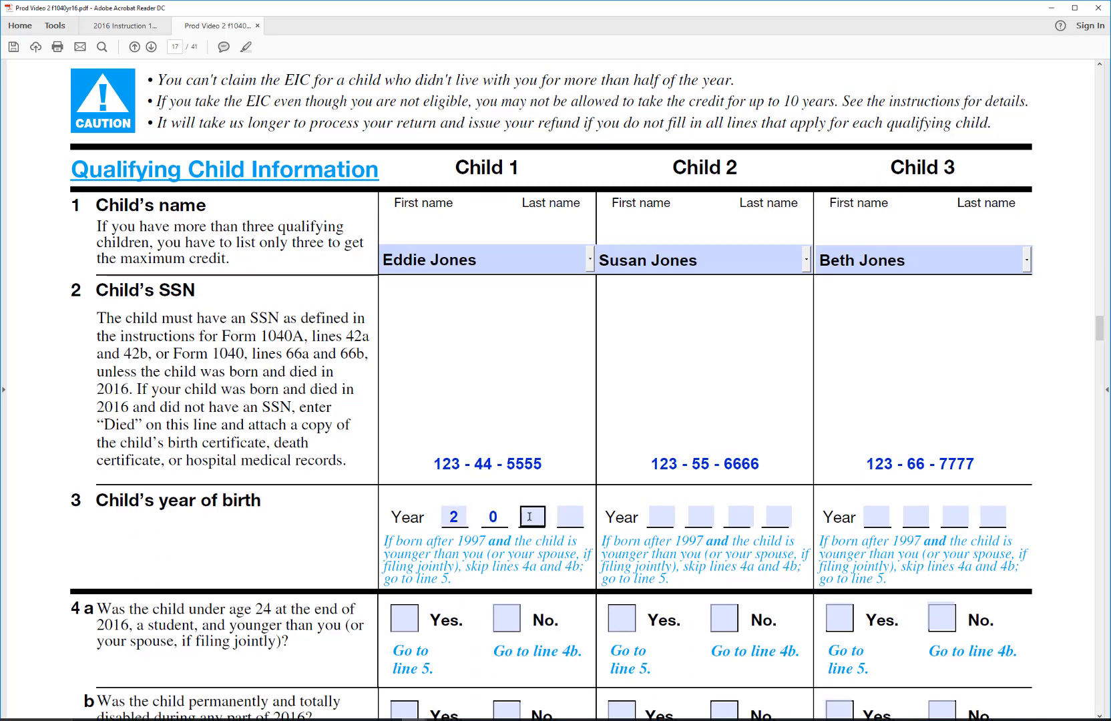
pyautogui.write('0')
pyautogui.click(577, 516)
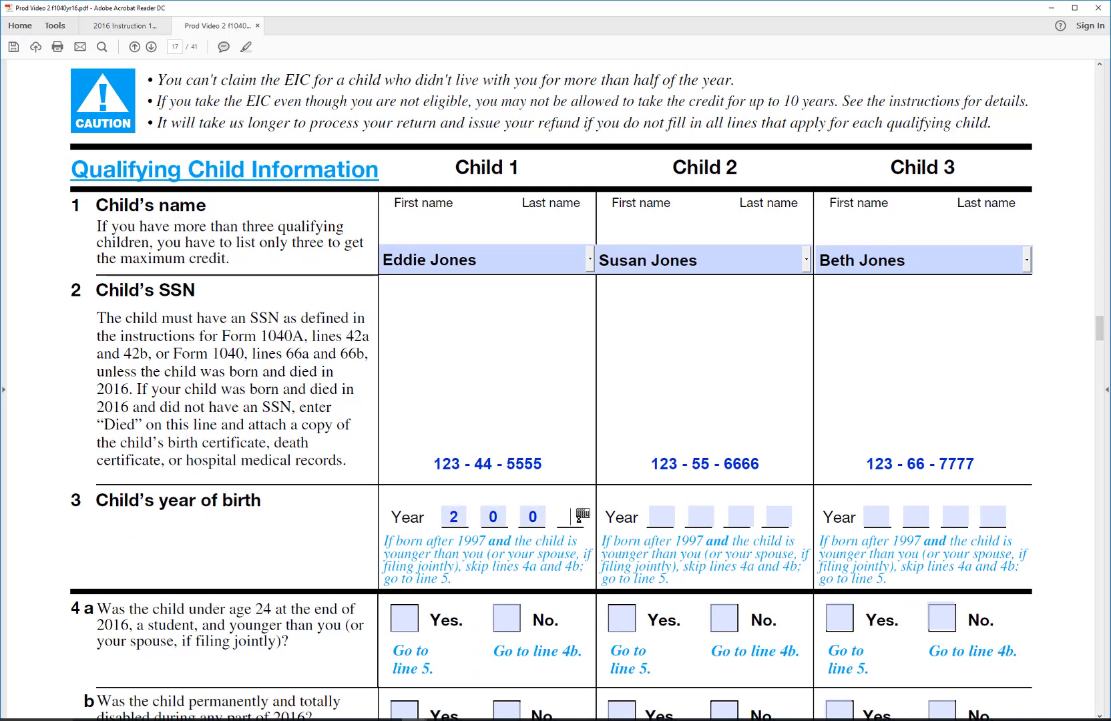
pyautogui.write('5')
# - Enter Child 2's four-digit year of birth on line 3
pyautogui.click(648, 518)
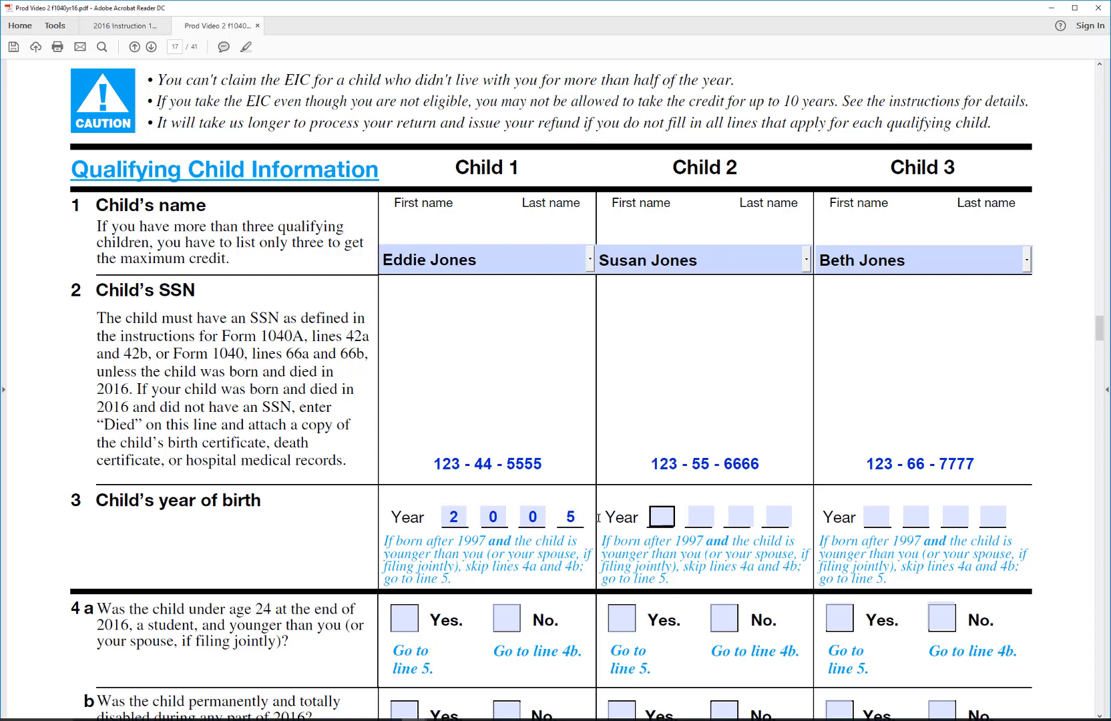
pyautogui.write('2')
pyautogui.press('Tab')
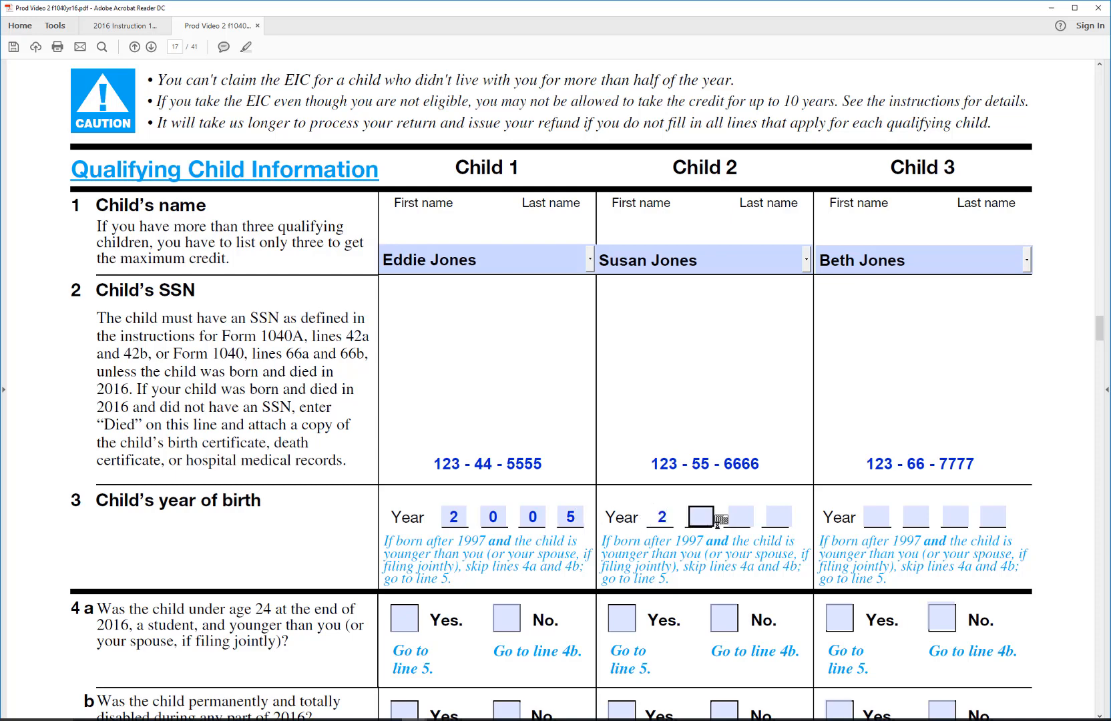
pyautogui.write('0')
pyautogui.click(738, 518)
pyautogui.write('0')
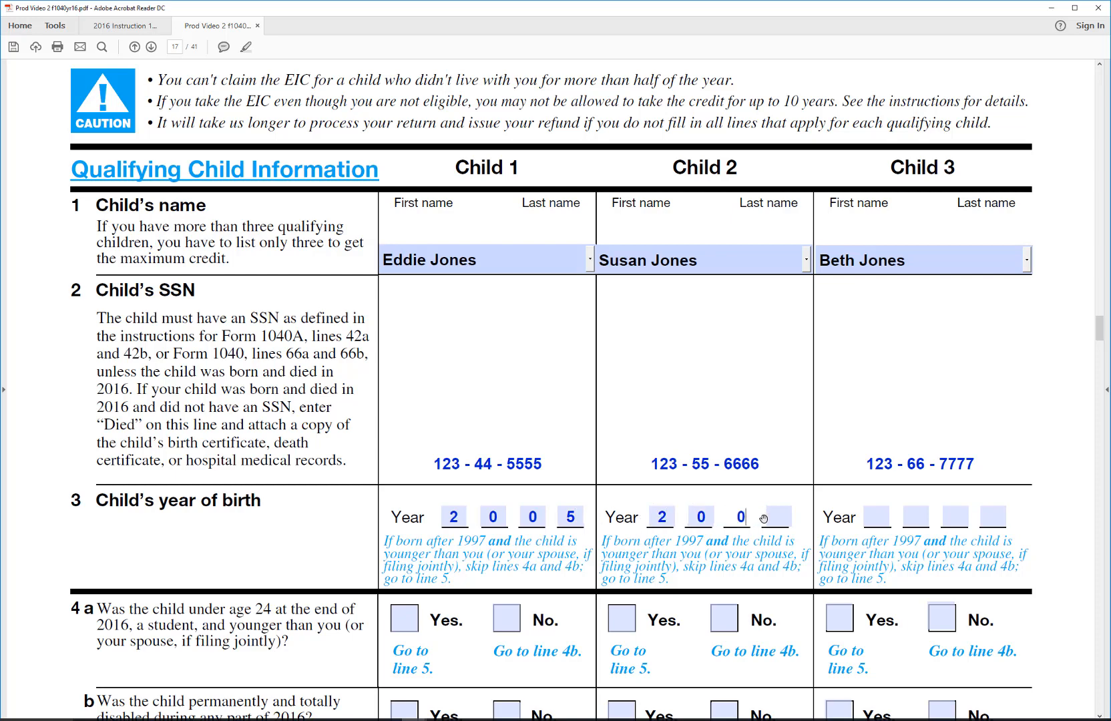
pyautogui.click(763, 518)
pyautogui.write('7')
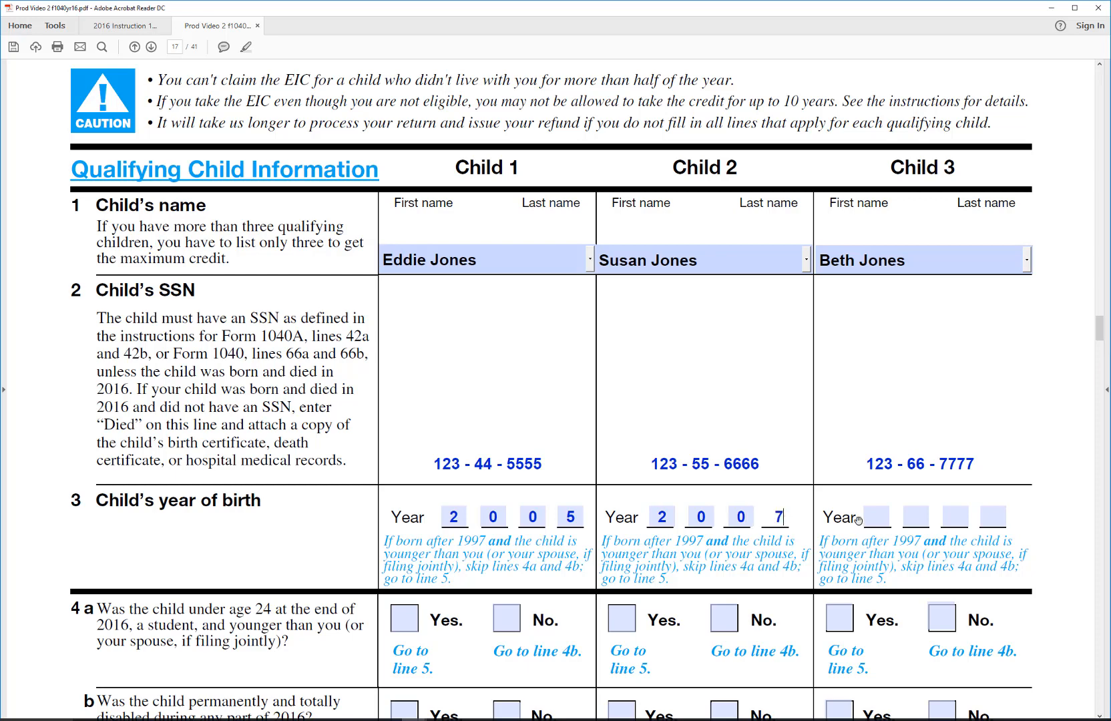
# - Enter Child 3's four-digit year of birth on line 3
pyautogui.click(875, 517)
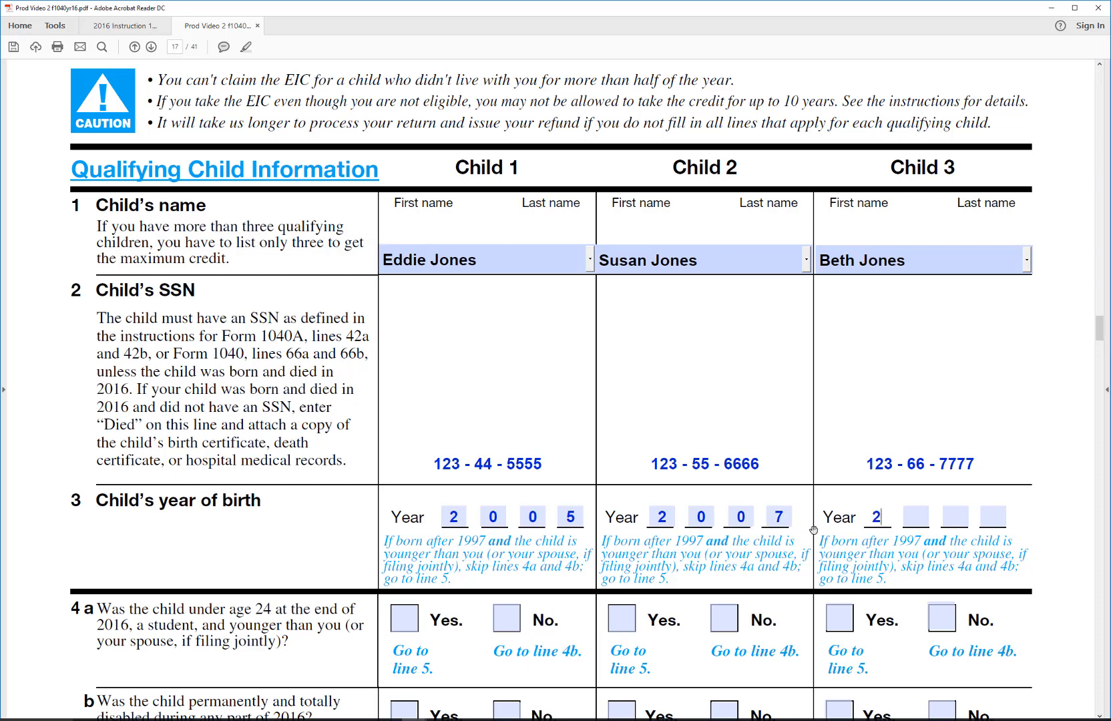
pyautogui.write('2')
pyautogui.write('0')
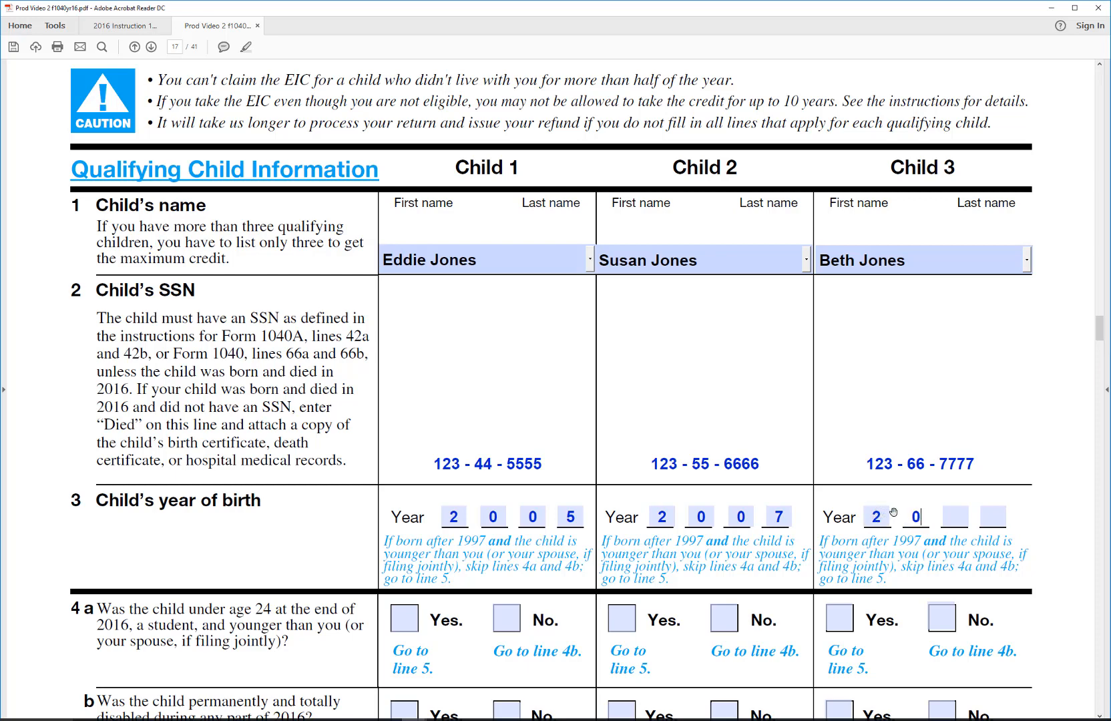
pyautogui.click(960, 518)
pyautogui.write('1')
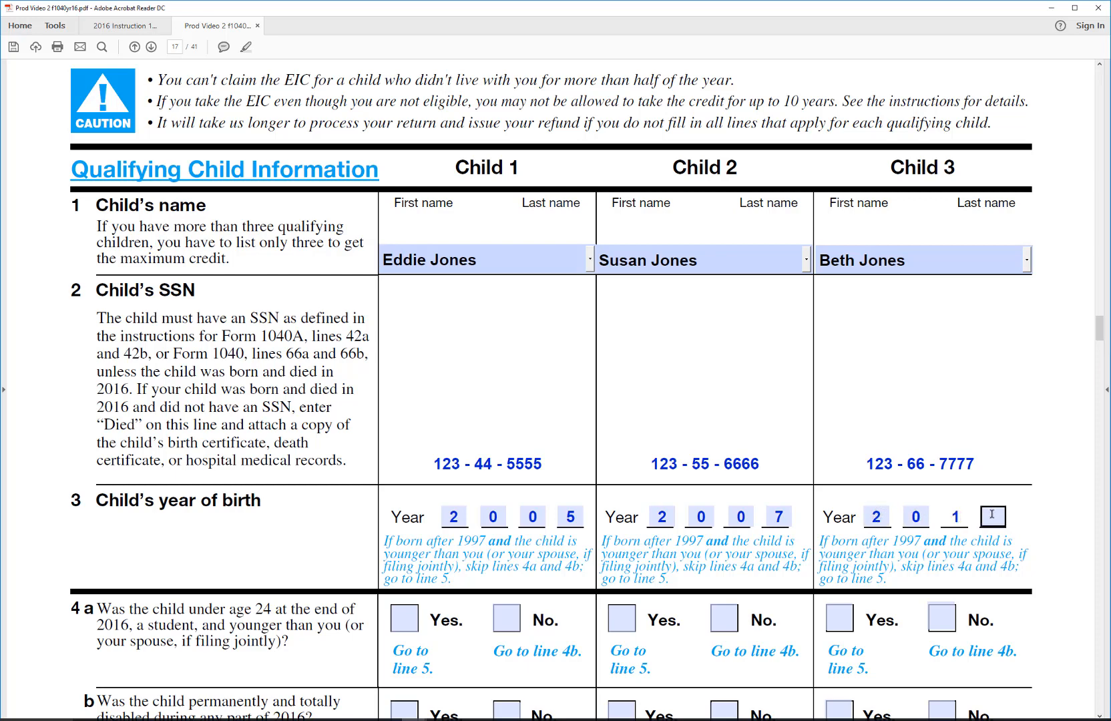
pyautogui.click(841, 484)
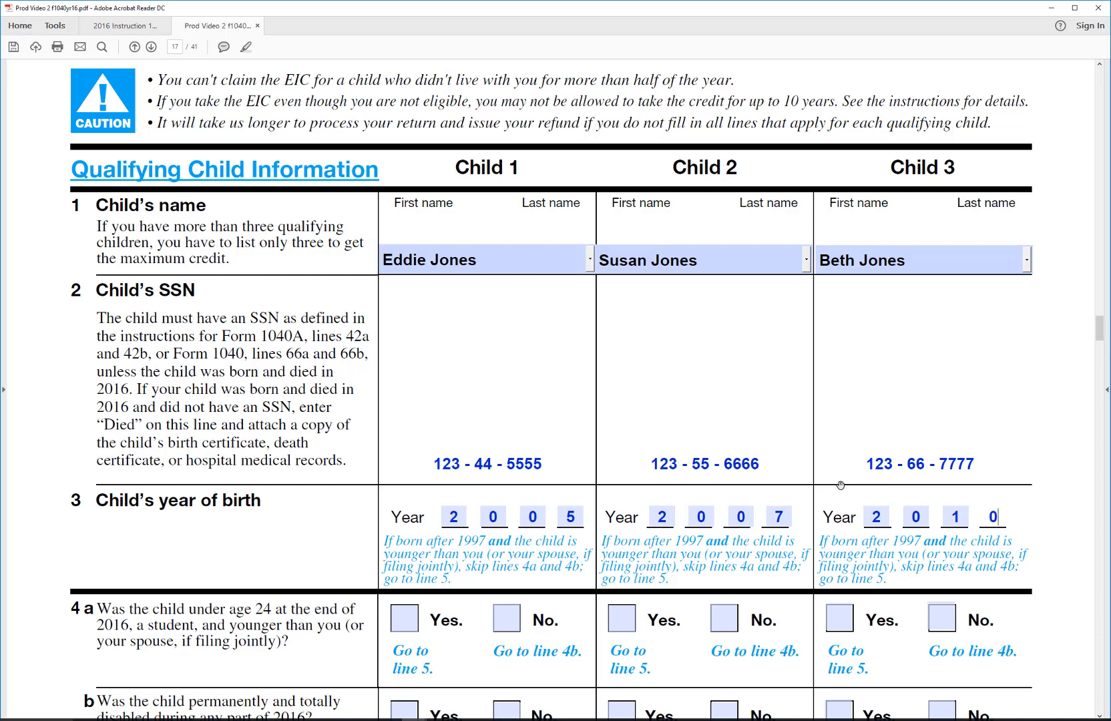
pyautogui.write('0')
# - Enter 12 as the number of months lived in the home on line 6 for Child 1 and Child 2
pyautogui.scroll(-3, 1050, 472)
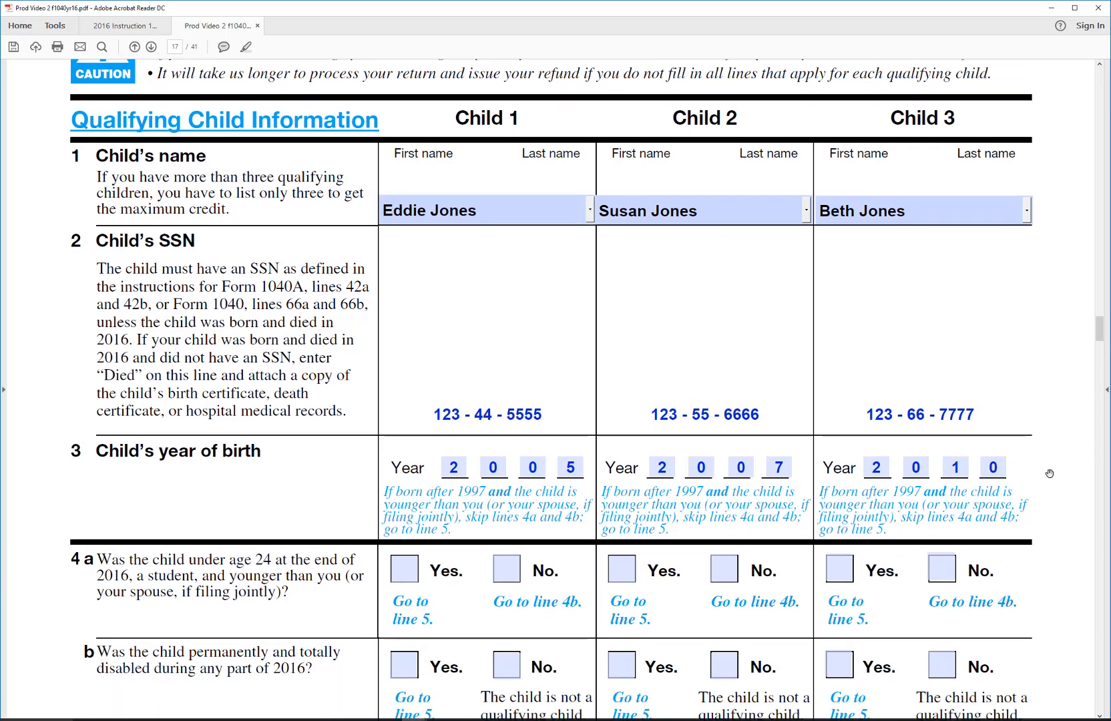
pyautogui.scroll(-2, 1049, 472)
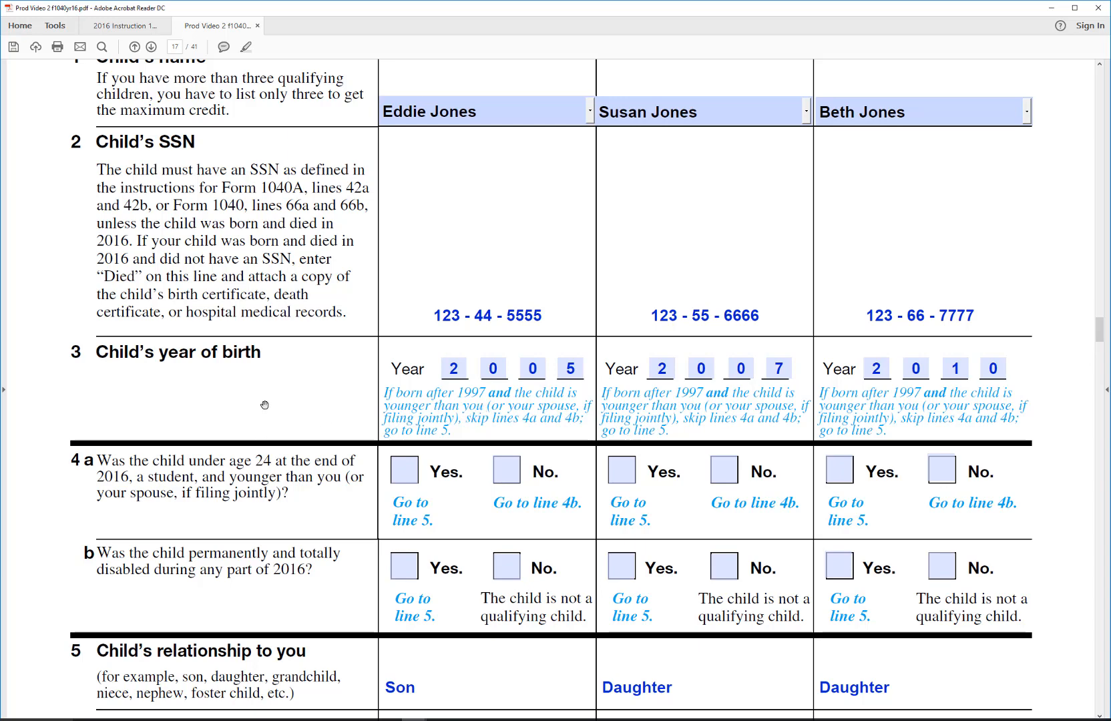
pyautogui.scroll(-5, 264, 405)
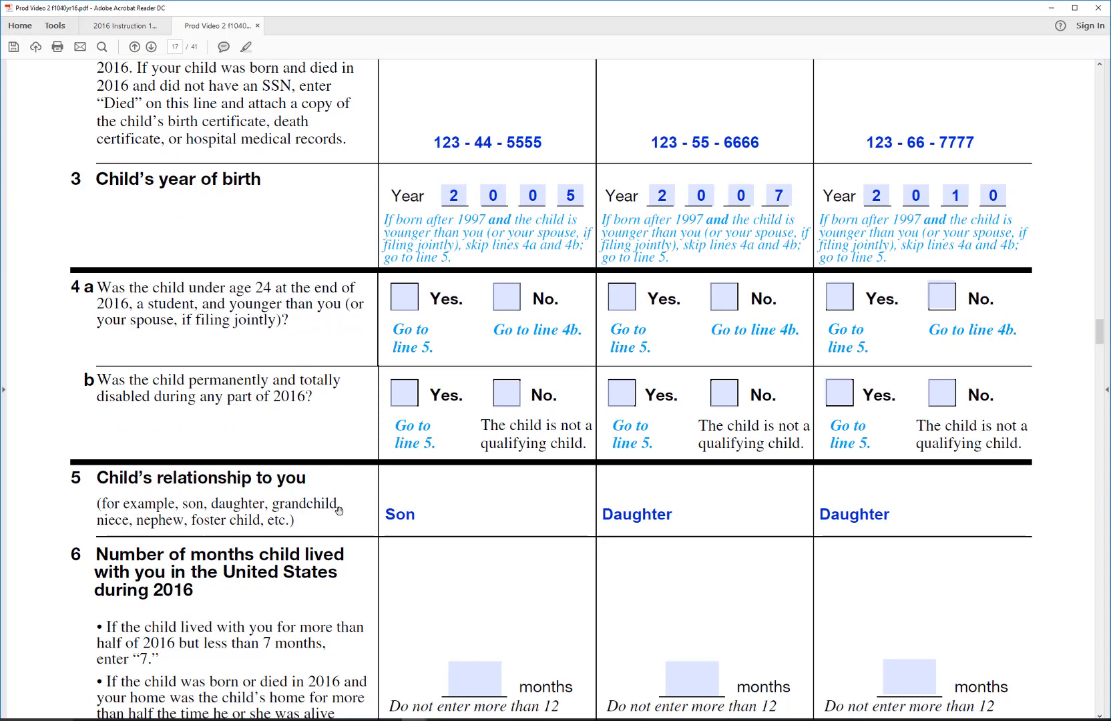
pyautogui.scroll(-1, 339, 511)
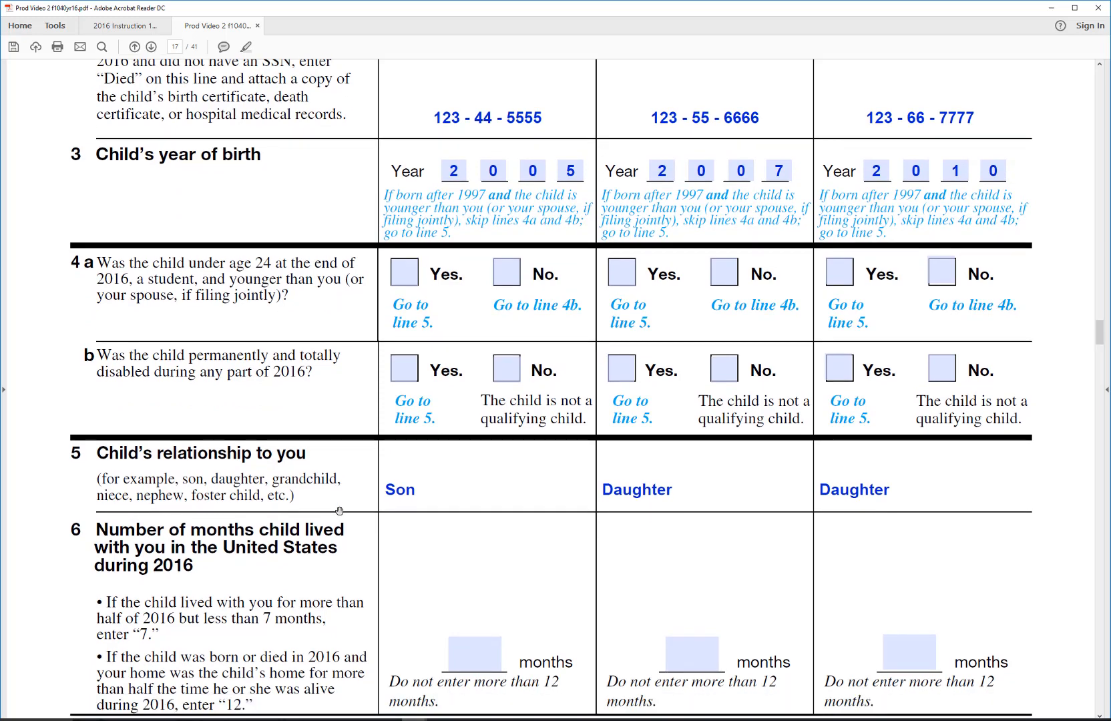
pyautogui.scroll(-1, 339, 510)
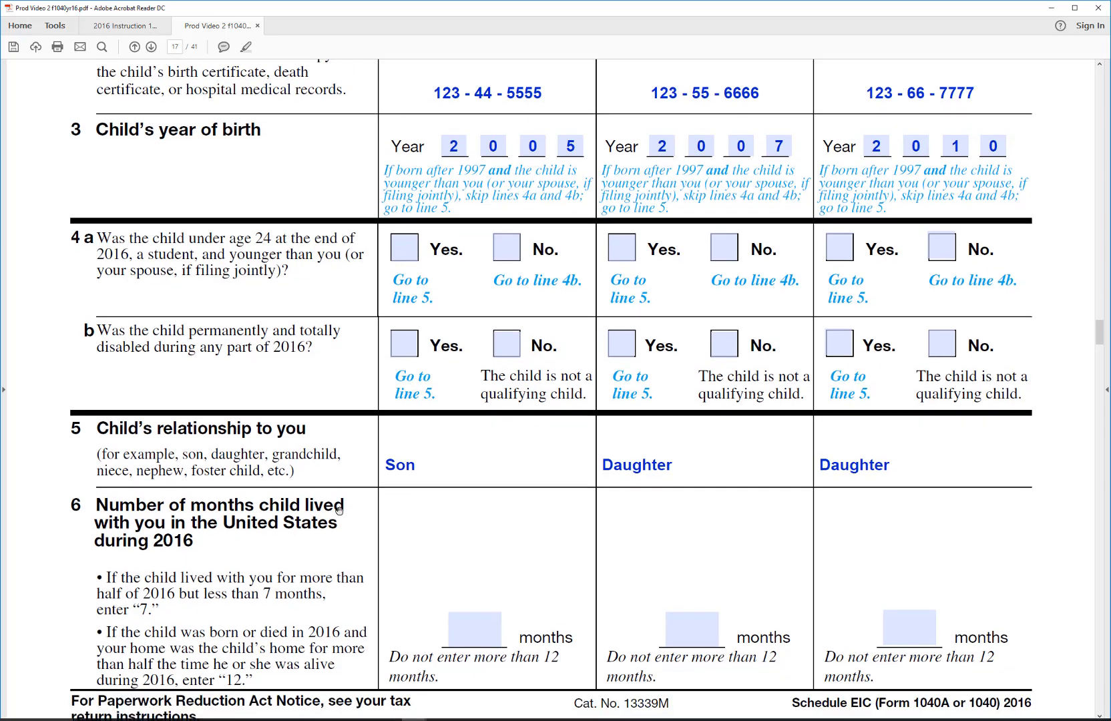
pyautogui.click(472, 618)
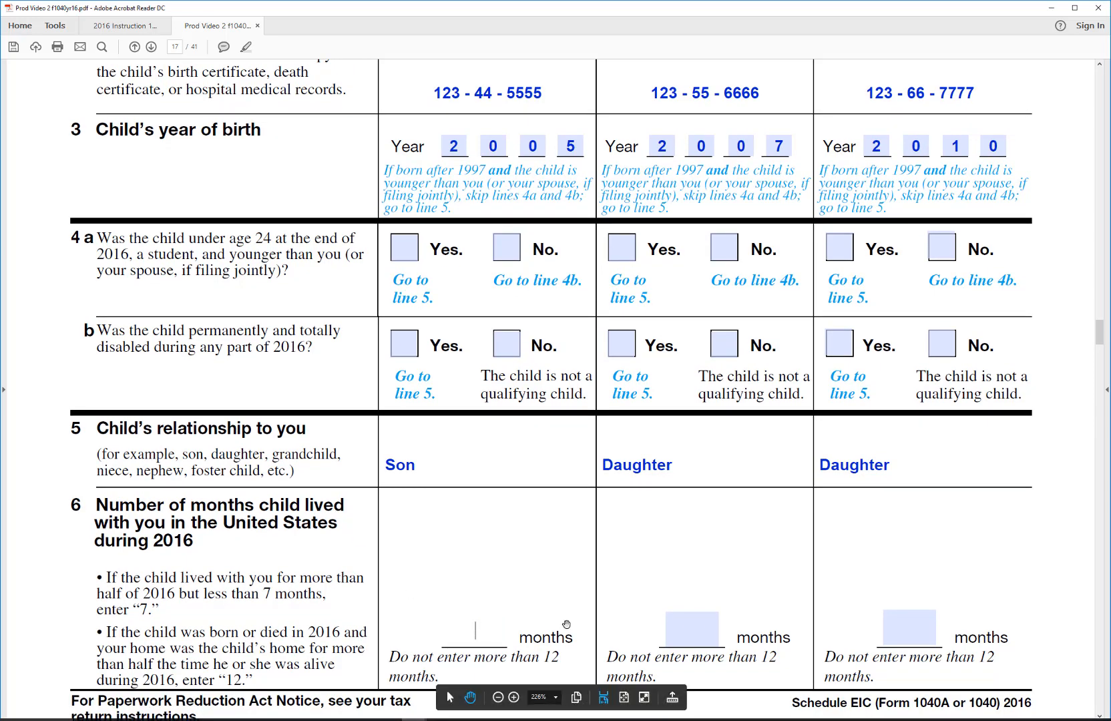
pyautogui.write('12')
pyautogui.click(701, 628)
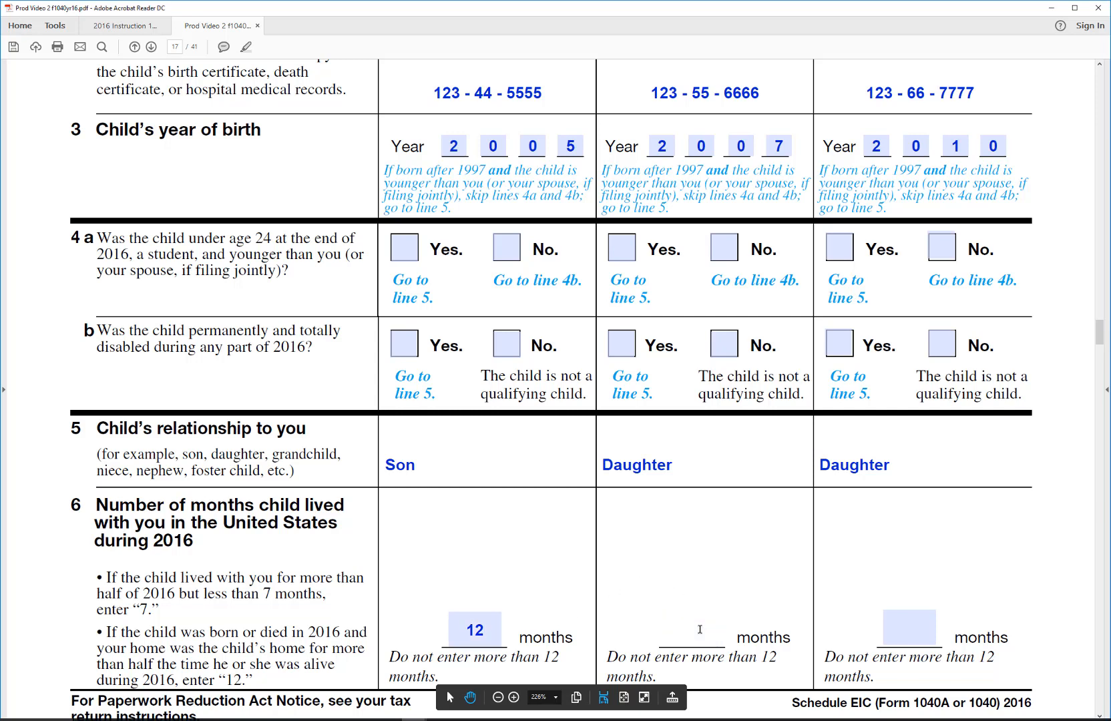
pyautogui.write('12')
pyautogui.press('Return')
# - Enter 12 months for Child 3 on line 6 and check the end of Schedule EIC
pyautogui.click(915, 634)
pyautogui.write('1')
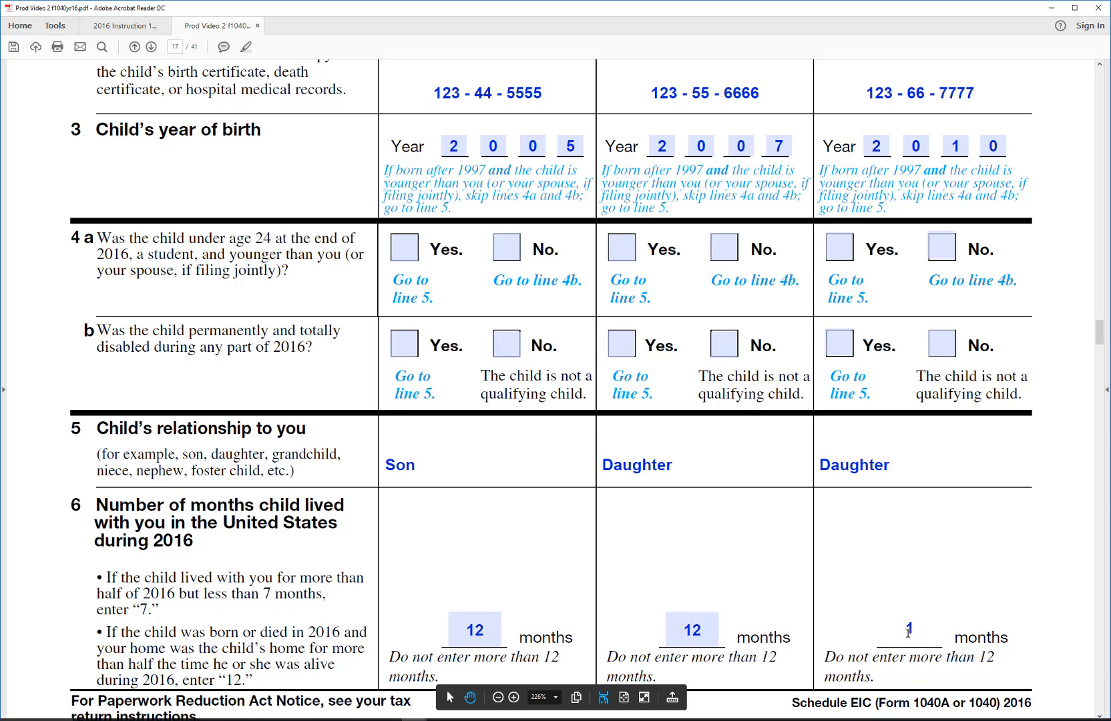
pyautogui.write('3')
pyautogui.press('BackSpace')
pyautogui.write('2')
pyautogui.press('Return')
pyautogui.scroll(-2, 883, 610)
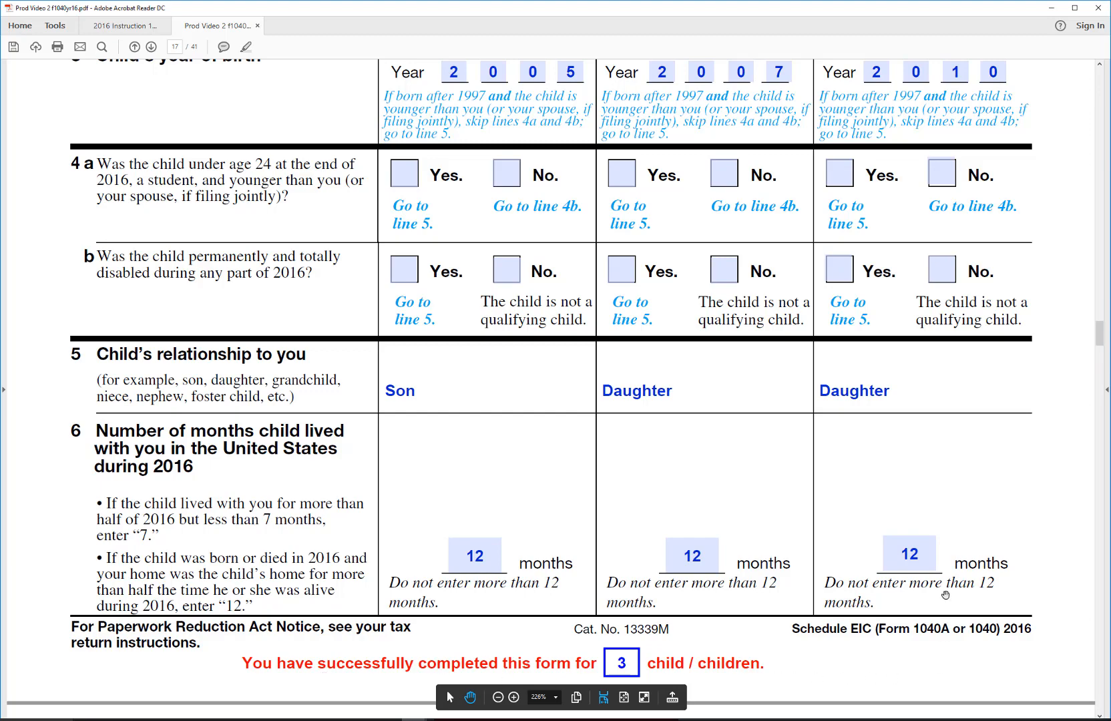
# - Return to Form 1040, page 2, through the navigation page and go to the Payments section with line 66a
pyautogui.scroll(10, 947, 594)
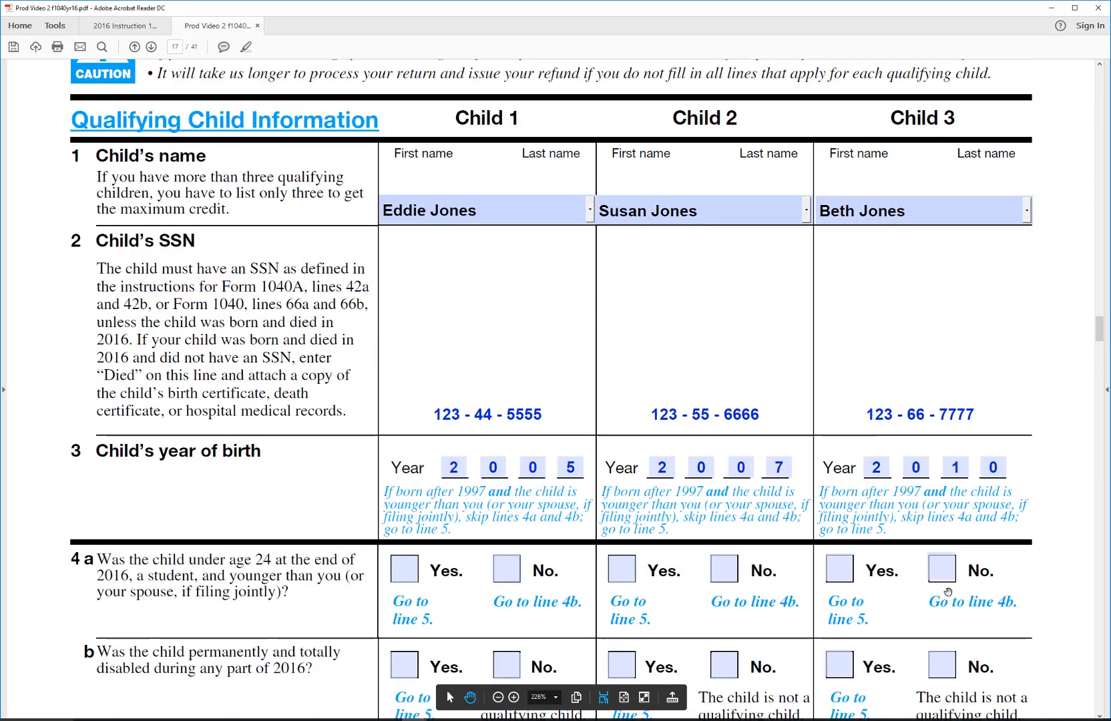
pyautogui.scroll(5, 947, 588)
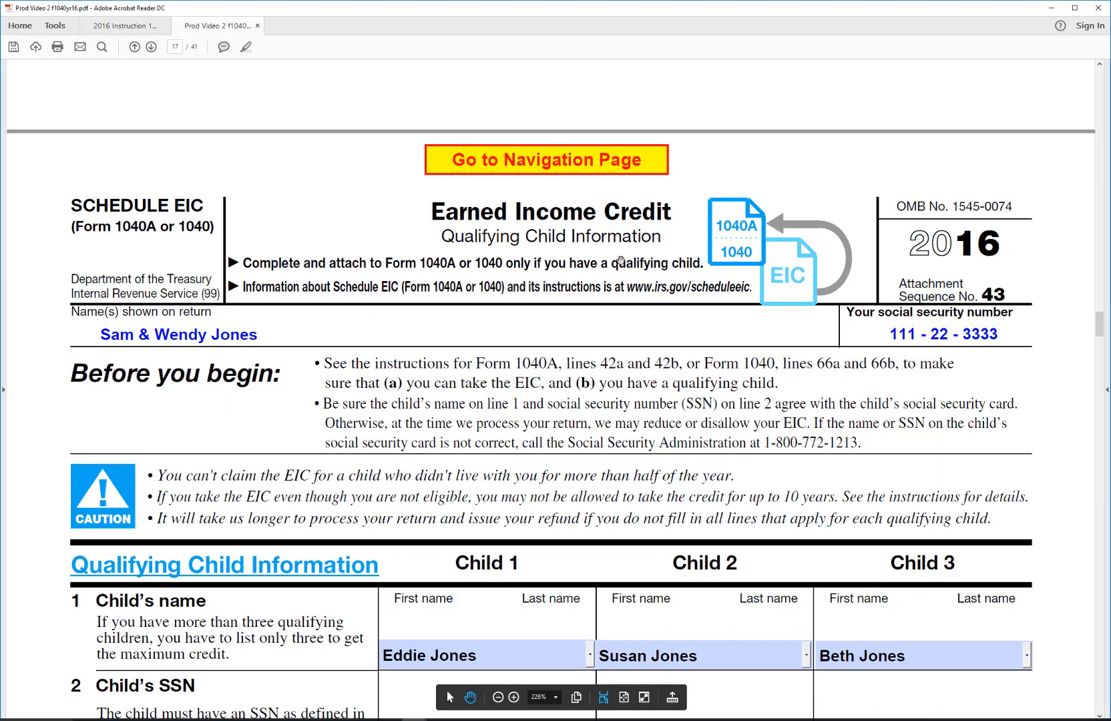
pyautogui.click(600, 171)
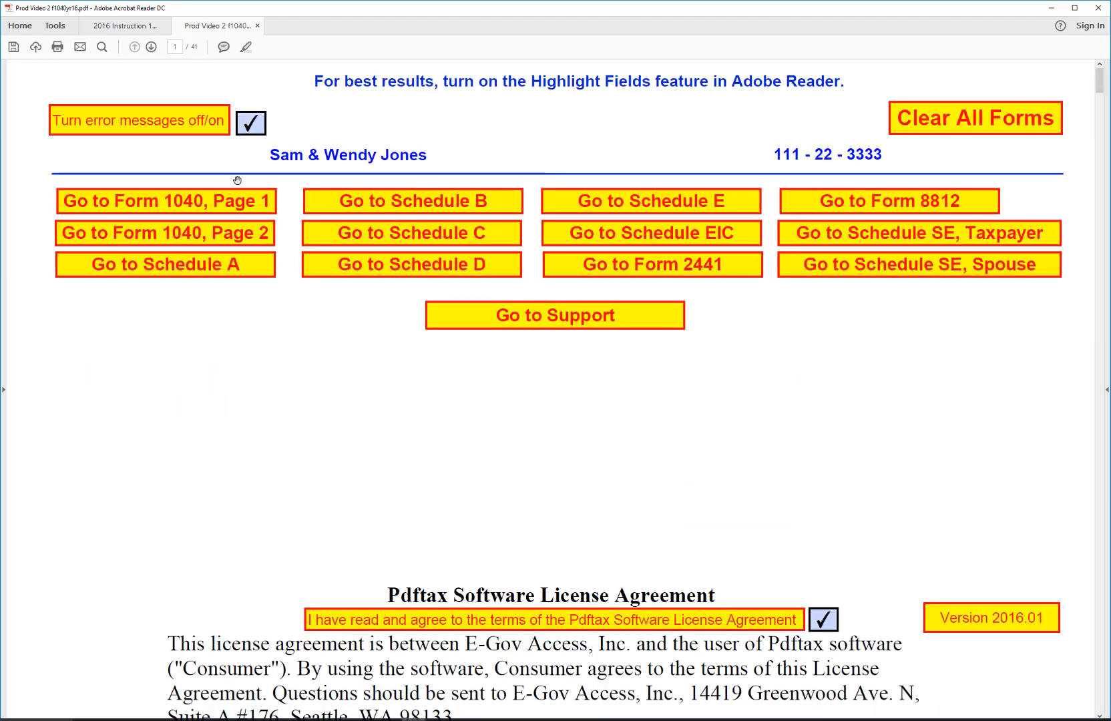
pyautogui.click(194, 238)
pyautogui.scroll(-6, 625, 536)
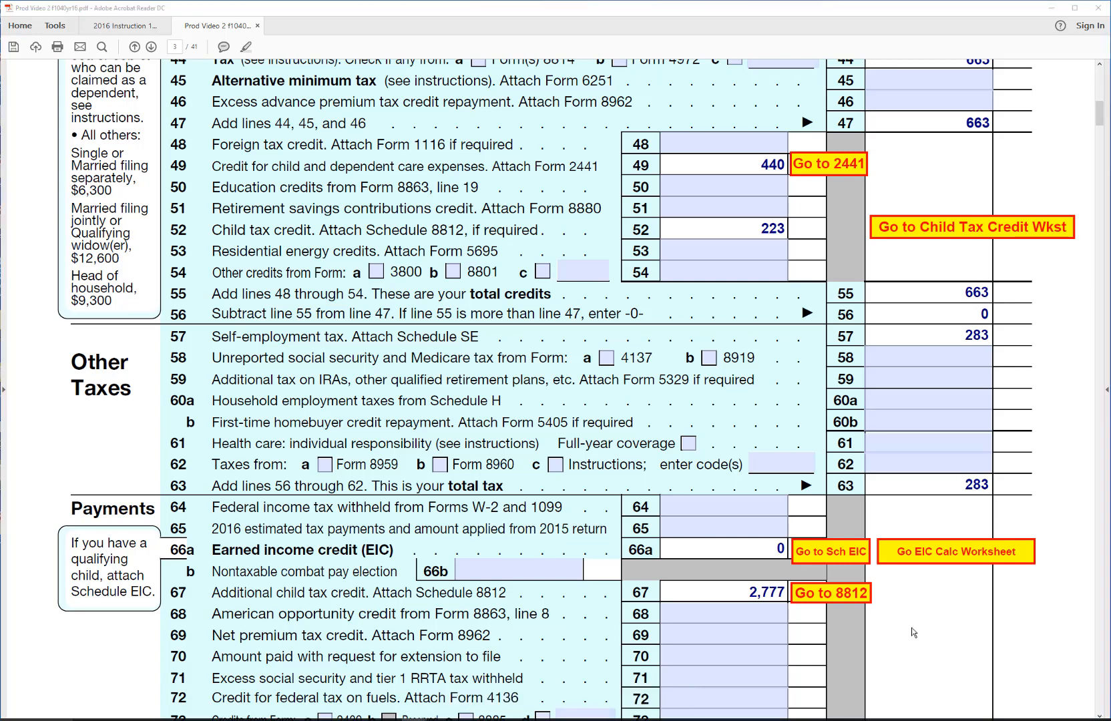
# - Open the EIC calculation worksheet, review Worksheet B through Part 4, and choose to have the IRS figure the Earned Income Credit
pyautogui.click(977, 557)
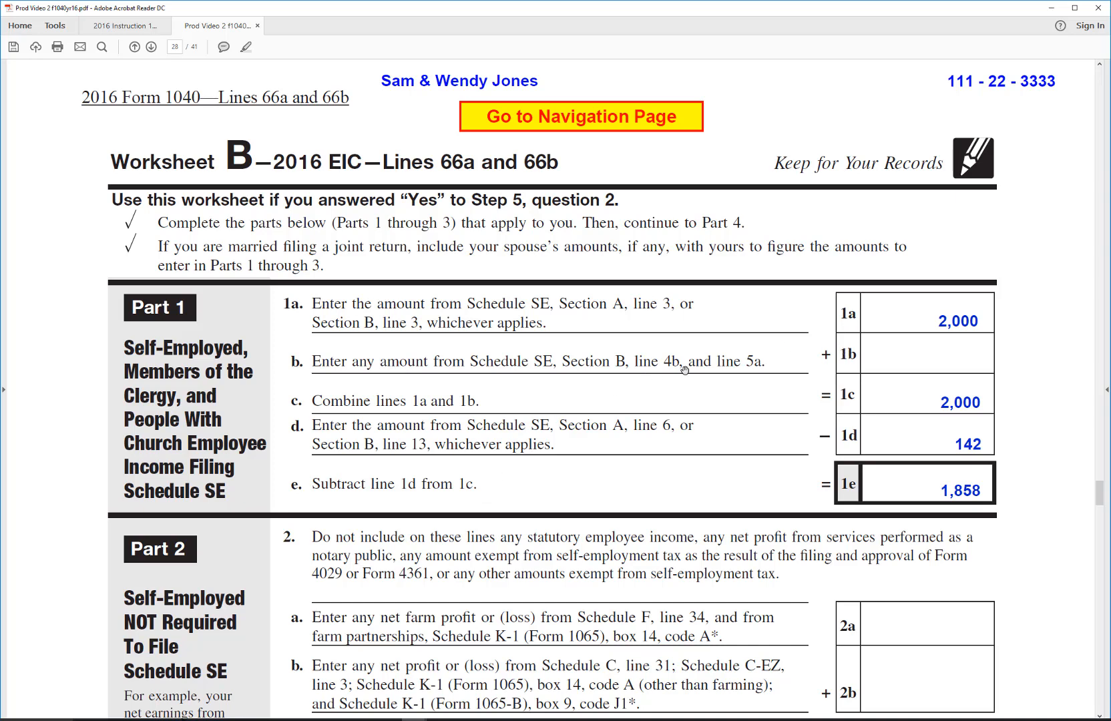
pyautogui.scroll(-10, 685, 370)
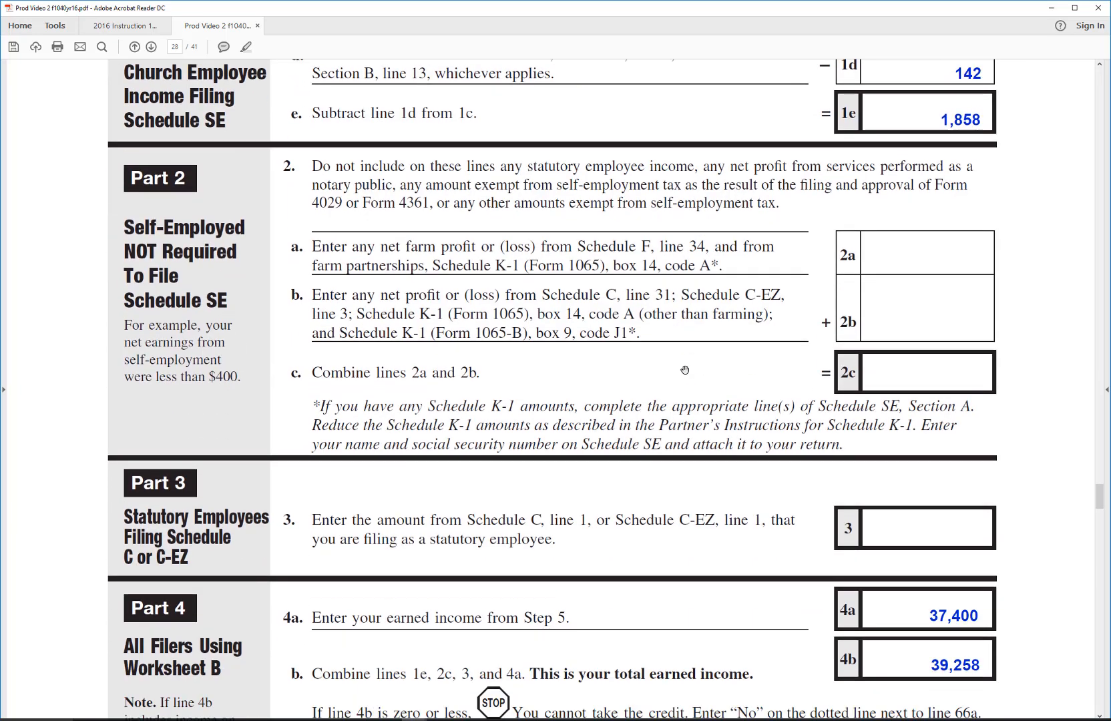
pyautogui.scroll(-7, 684, 369)
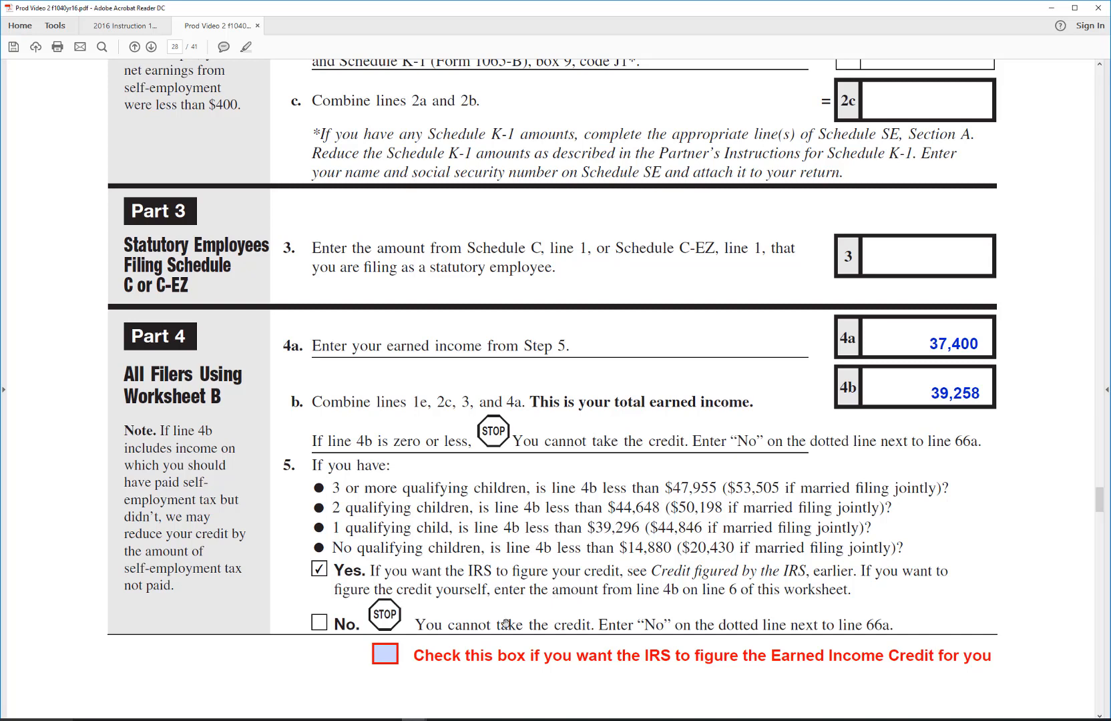
pyautogui.click(386, 655)
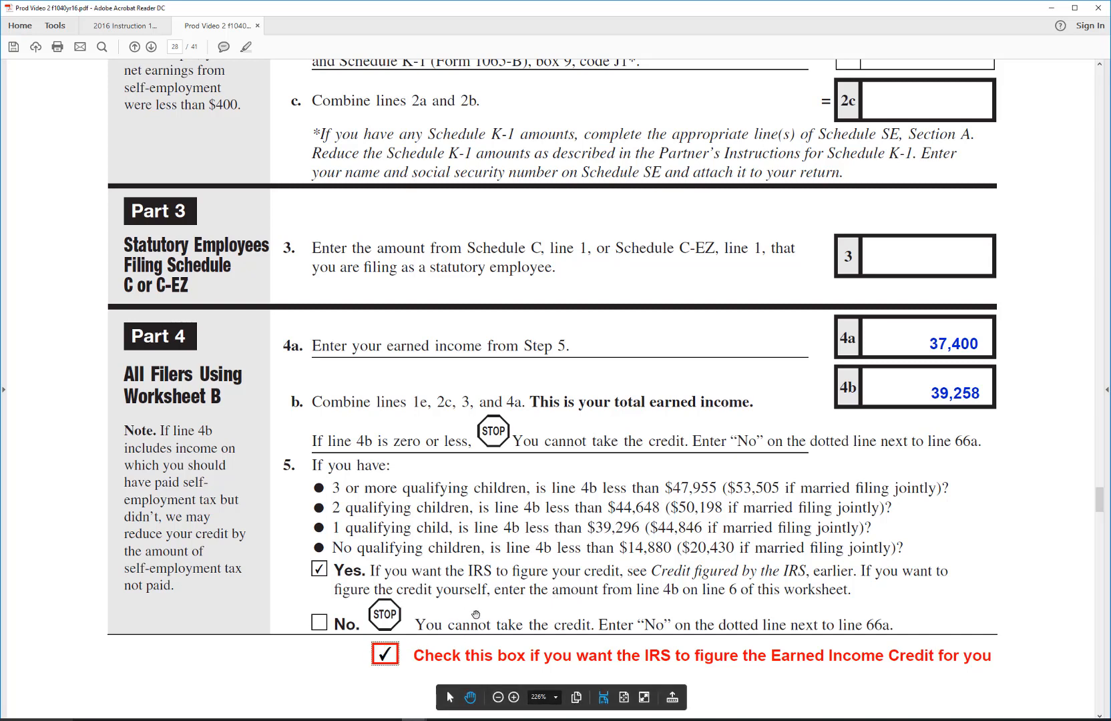
# - Return to Form 1040, page 2, through the navigation page and check line 66a and the refund lines
pyautogui.scroll(-3, 478, 612)
pyautogui.scroll(-5, 478, 613)
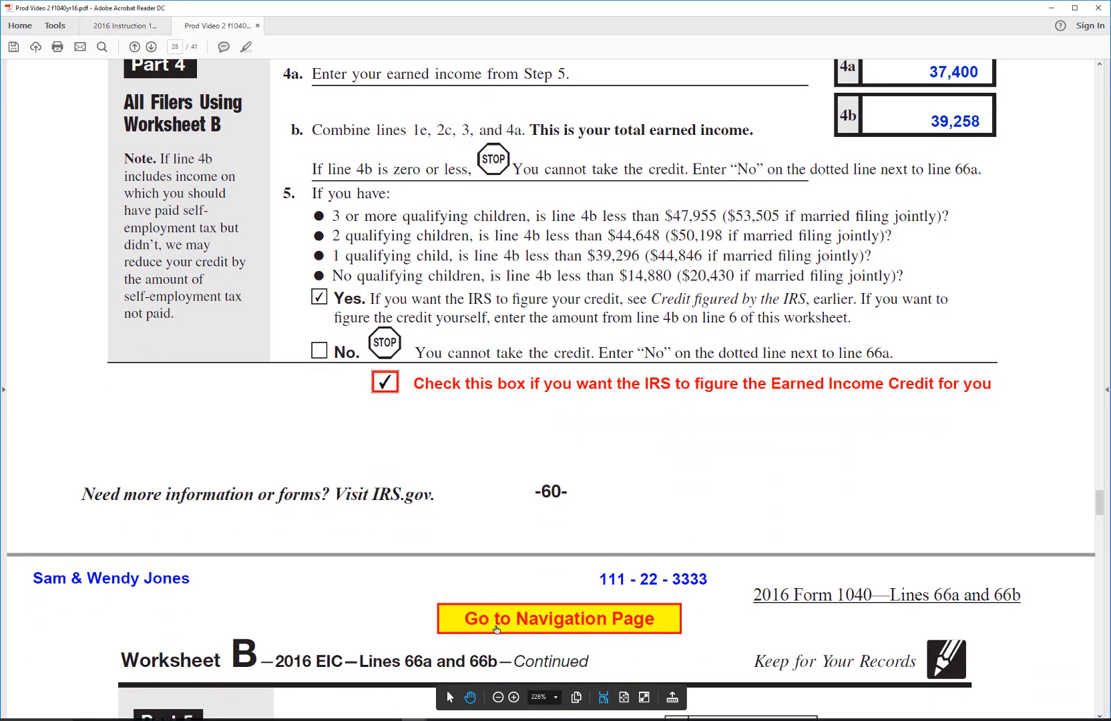
pyautogui.click(498, 622)
pyautogui.click(249, 235)
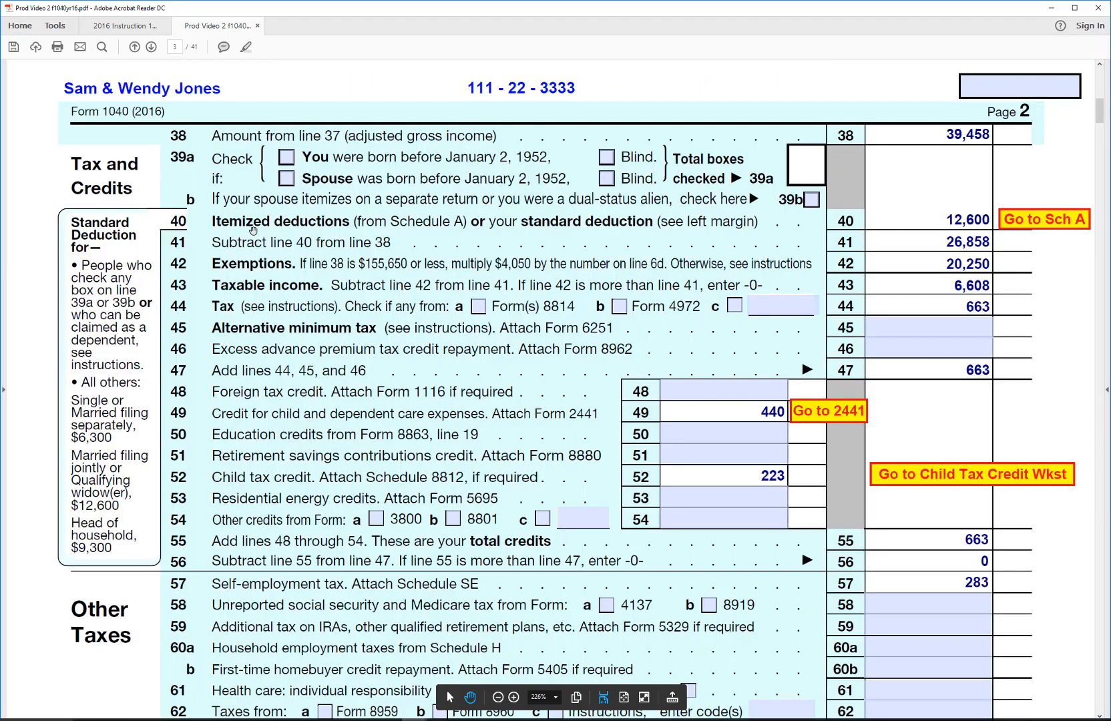
pyautogui.scroll(-8, 472, 439)
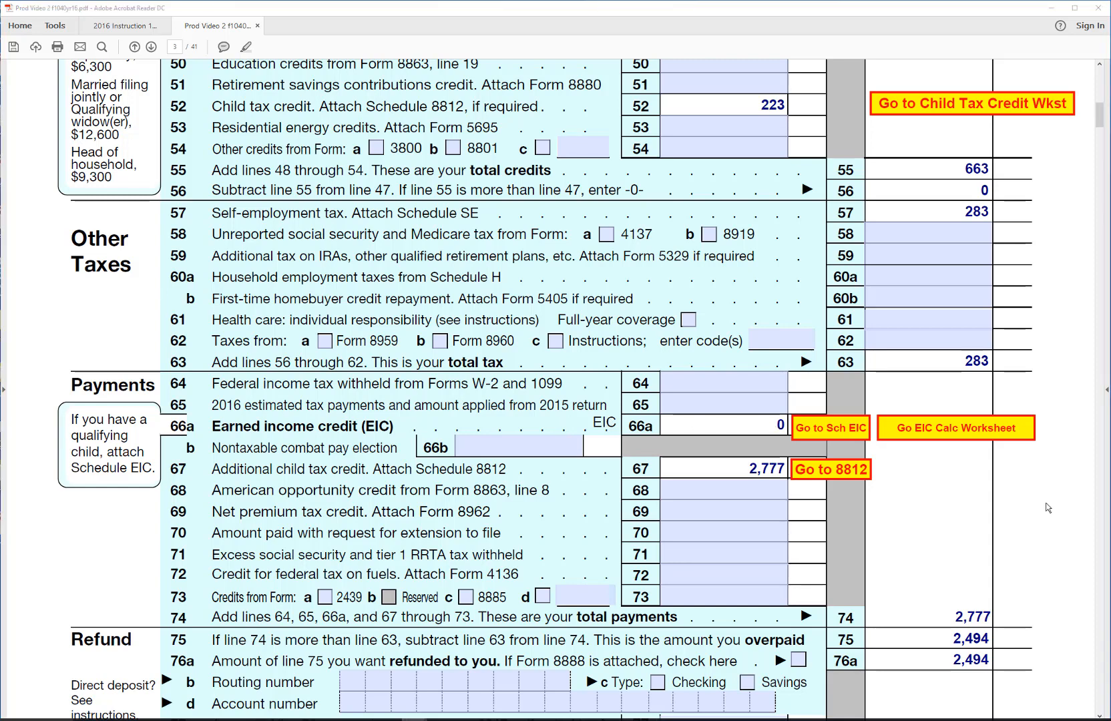
# - Reopen the EIC calculation worksheet and clear the choice to have the IRS figure the Earned Income Credit
pyautogui.click(1014, 430)
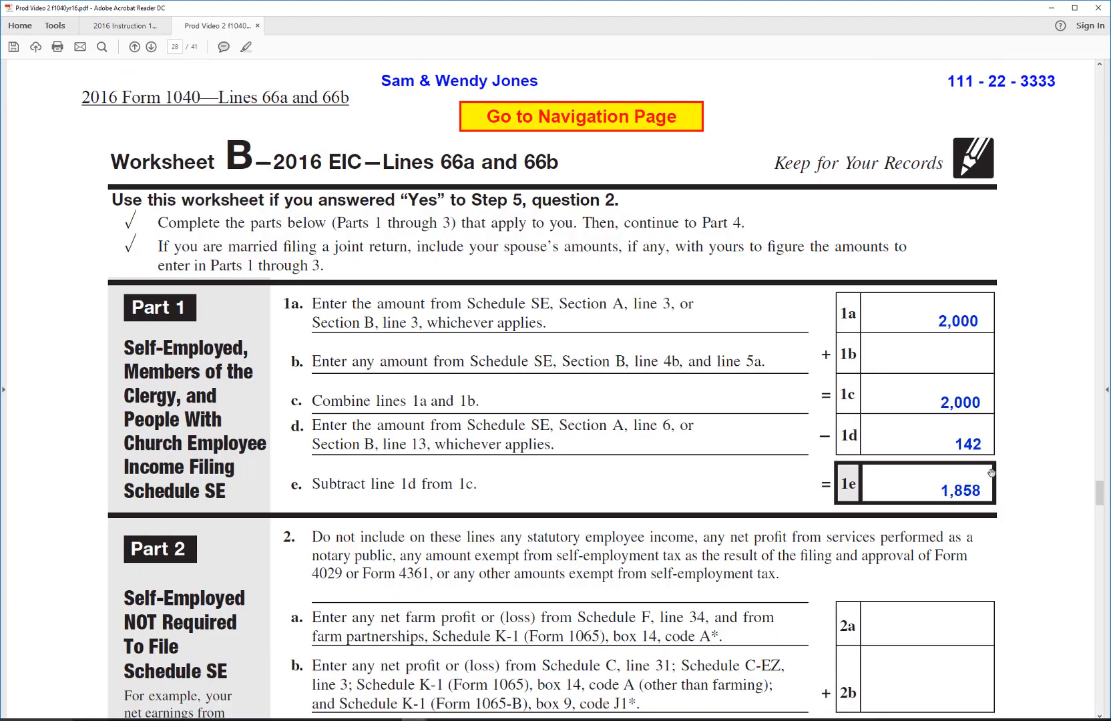
pyautogui.scroll(-10, 981, 476)
pyautogui.scroll(-4, 979, 483)
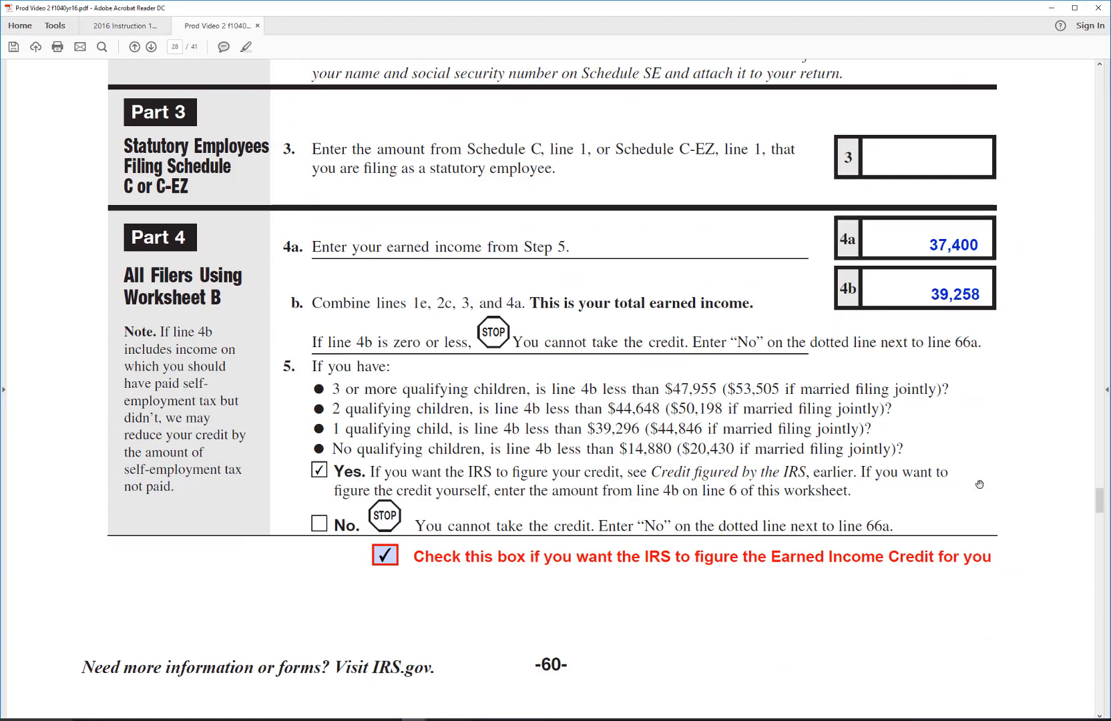
pyautogui.click(392, 560)
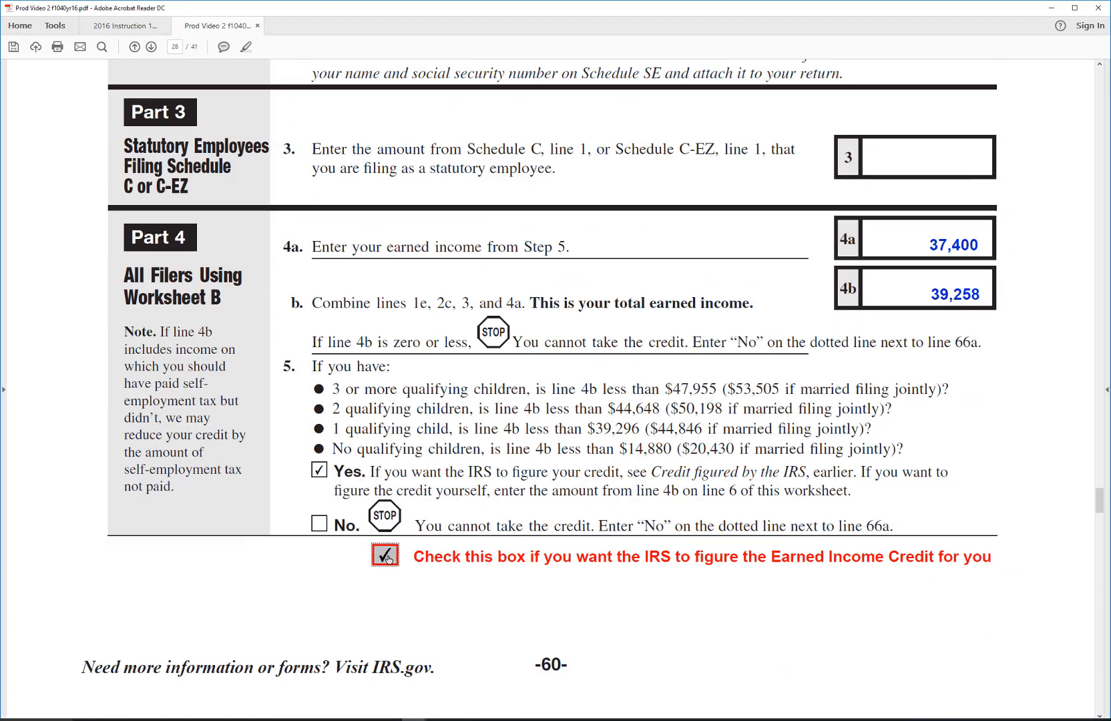
# - Look up the line 6 amount in the EIC Table for Worksheet B, Part 5, and enter 2,997 on line 7
pyautogui.scroll(-1, 815, 654)
pyautogui.scroll(-8, 816, 654)
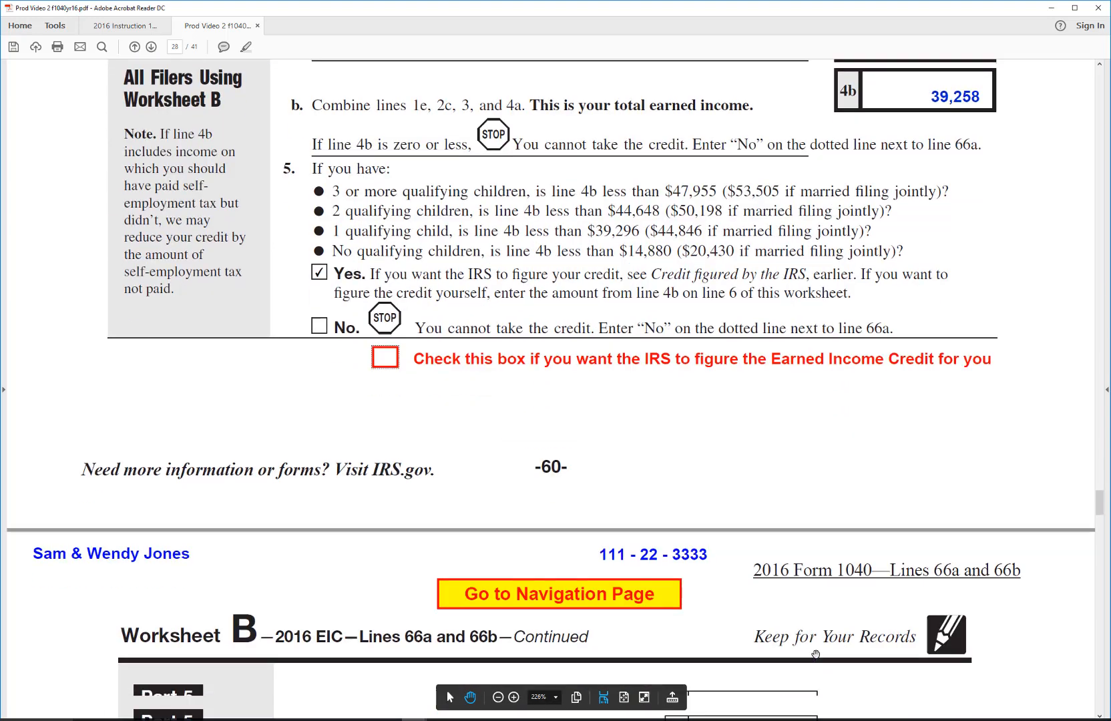
pyautogui.scroll(-1, 815, 654)
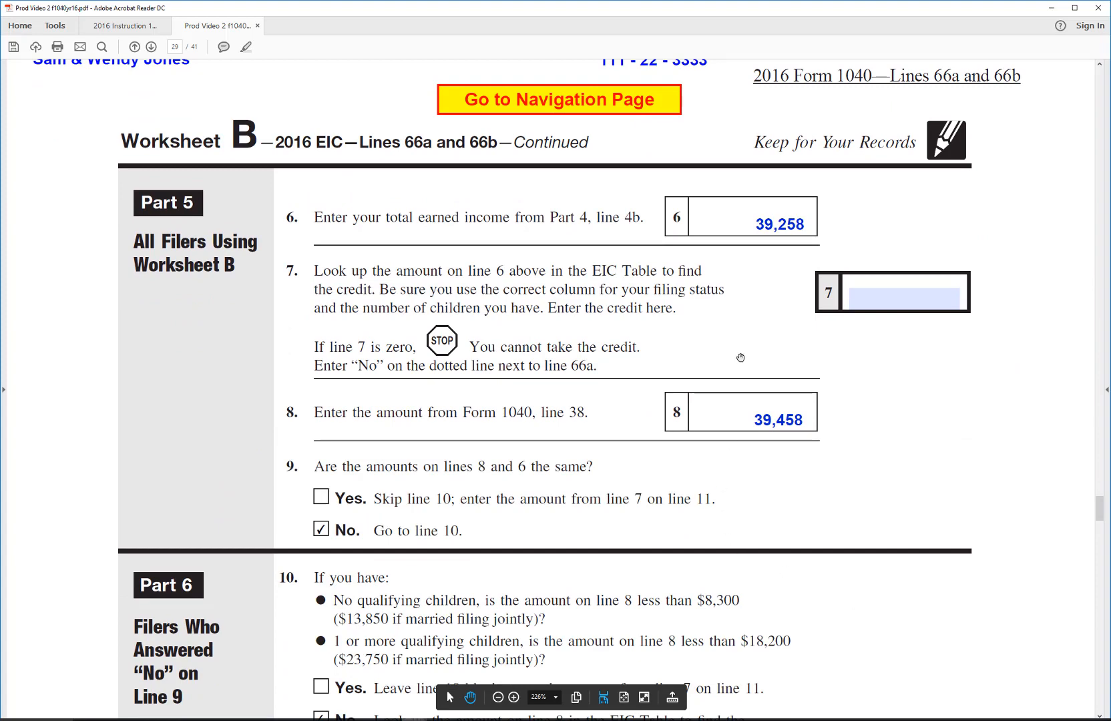
pyautogui.scroll(2, 1047, 425)
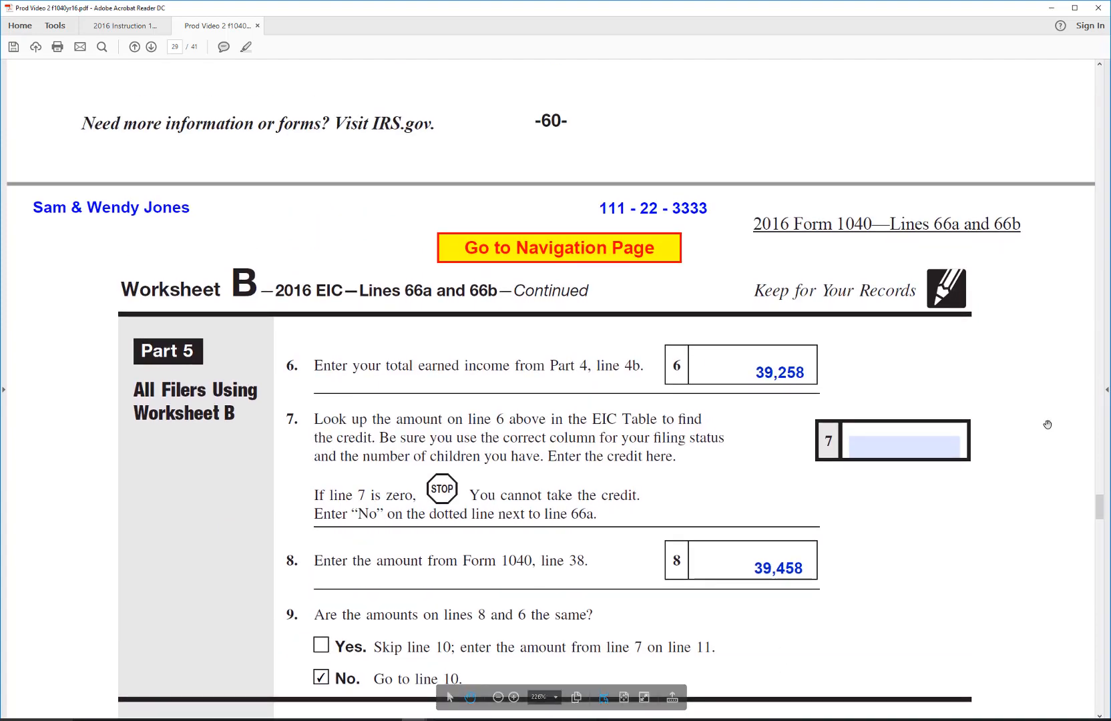
pyautogui.scroll(4, 1048, 425)
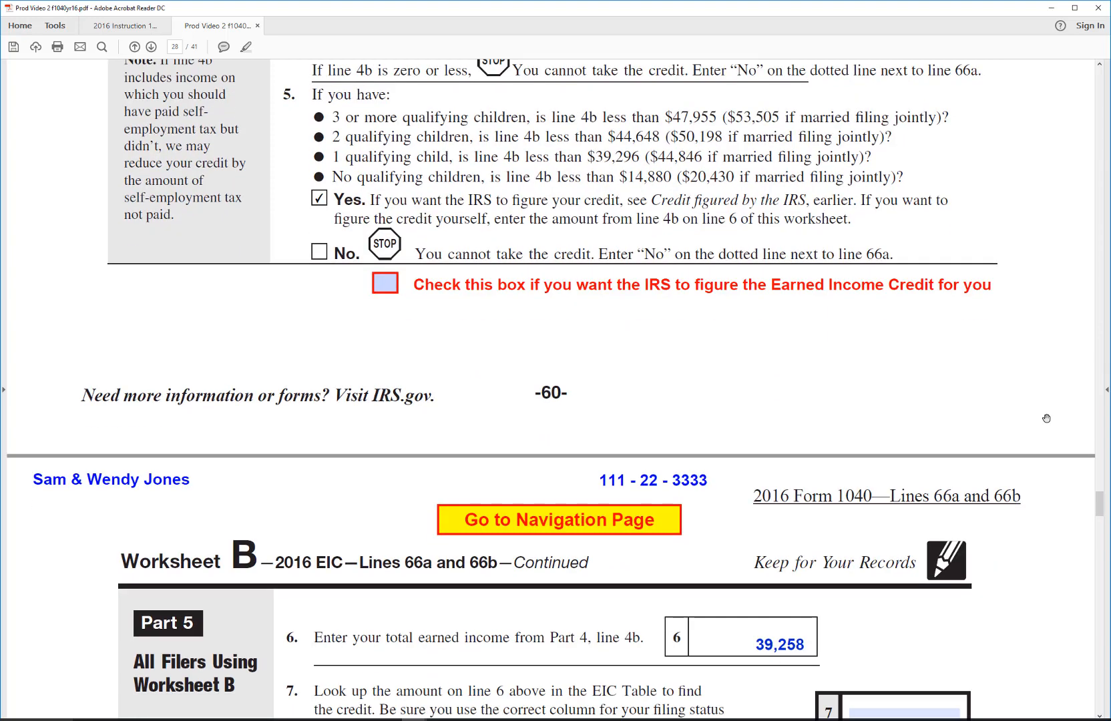
pyautogui.scroll(-5, 1047, 419)
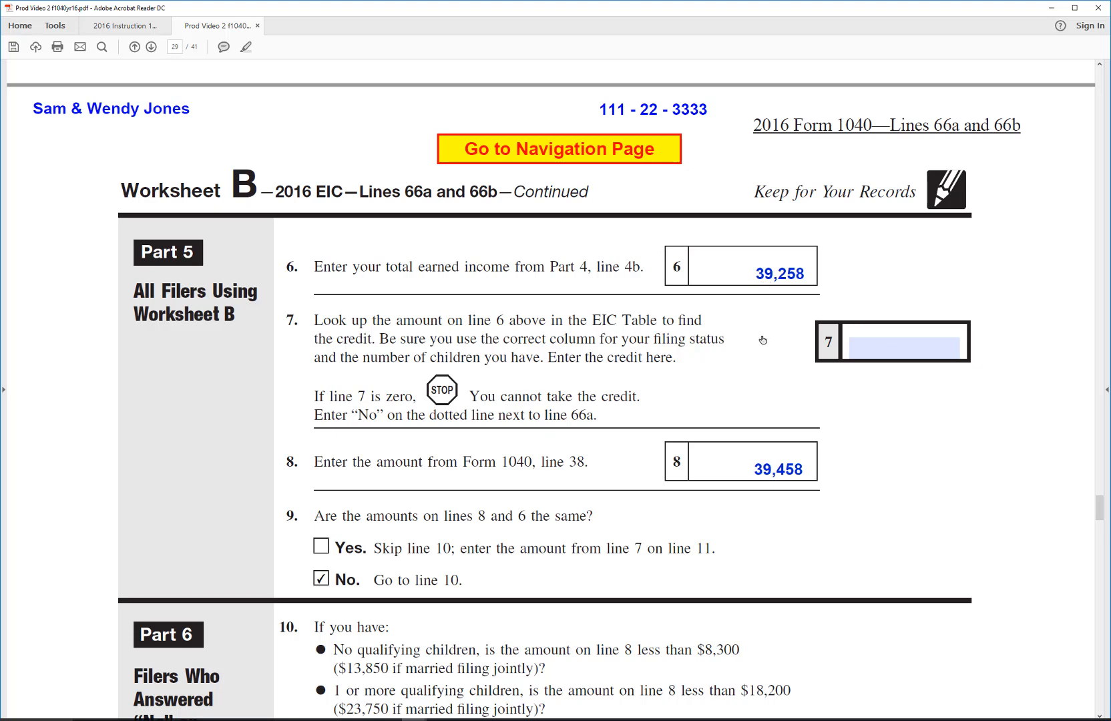
pyautogui.click(787, 347)
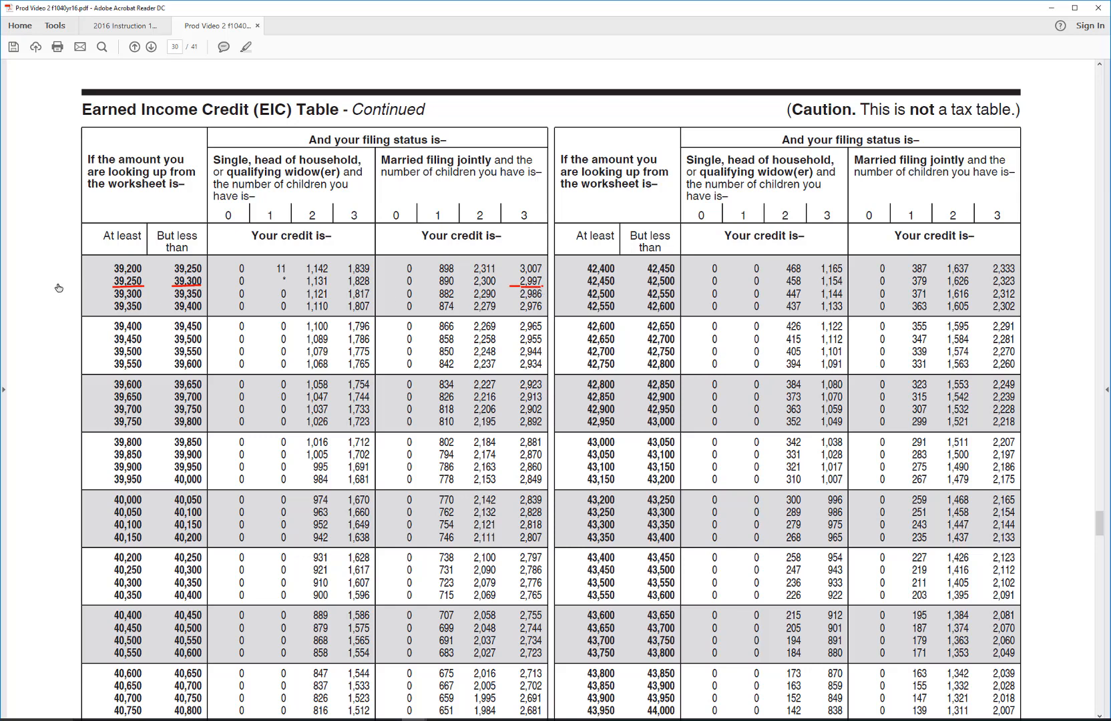
pyautogui.press('Left')
pyautogui.click(872, 322)
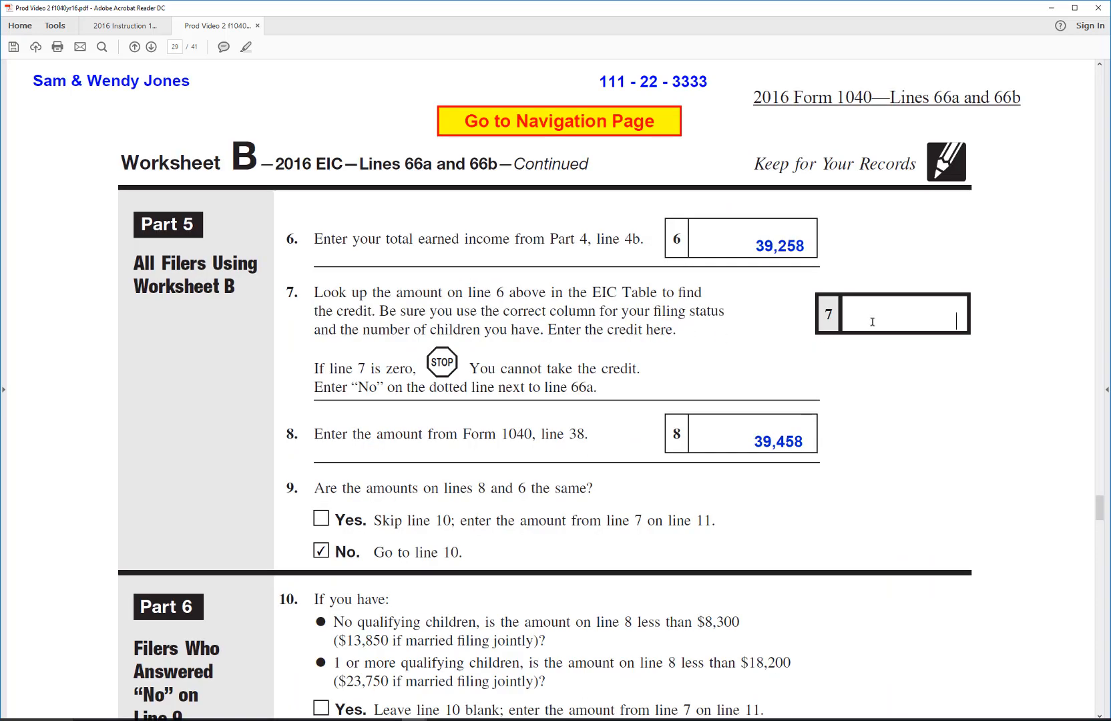
pyautogui.write('2997')
pyautogui.press('Return')
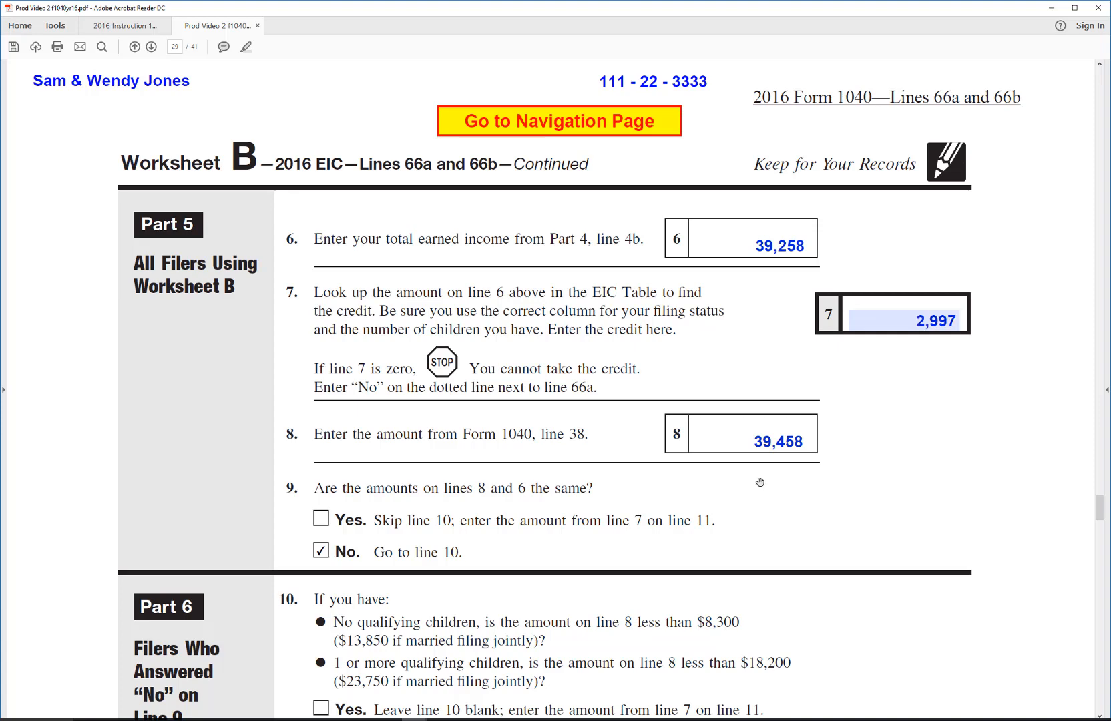
# - Look up the line 8 amount in the EIC Table for Part 6 and enter 2,955 on line 10
pyautogui.scroll(-1, 937, 450)
pyautogui.scroll(-5, 937, 451)
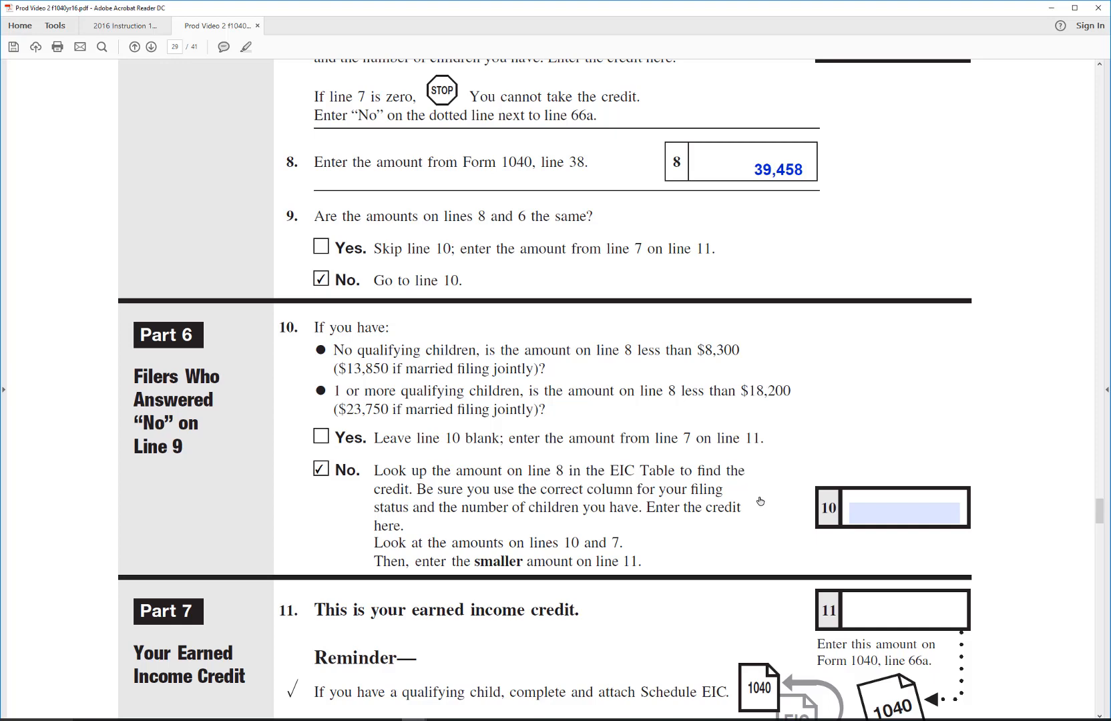
pyautogui.click(801, 512)
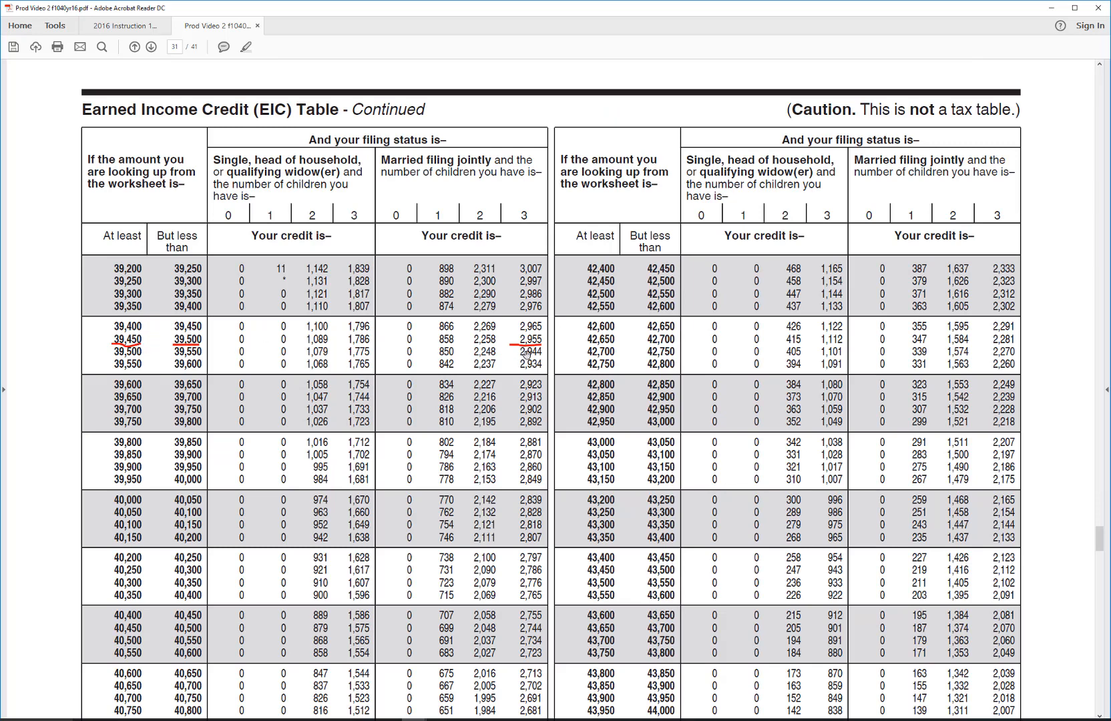
pyautogui.click(61, 337)
pyautogui.scroll(-5, 721, 458)
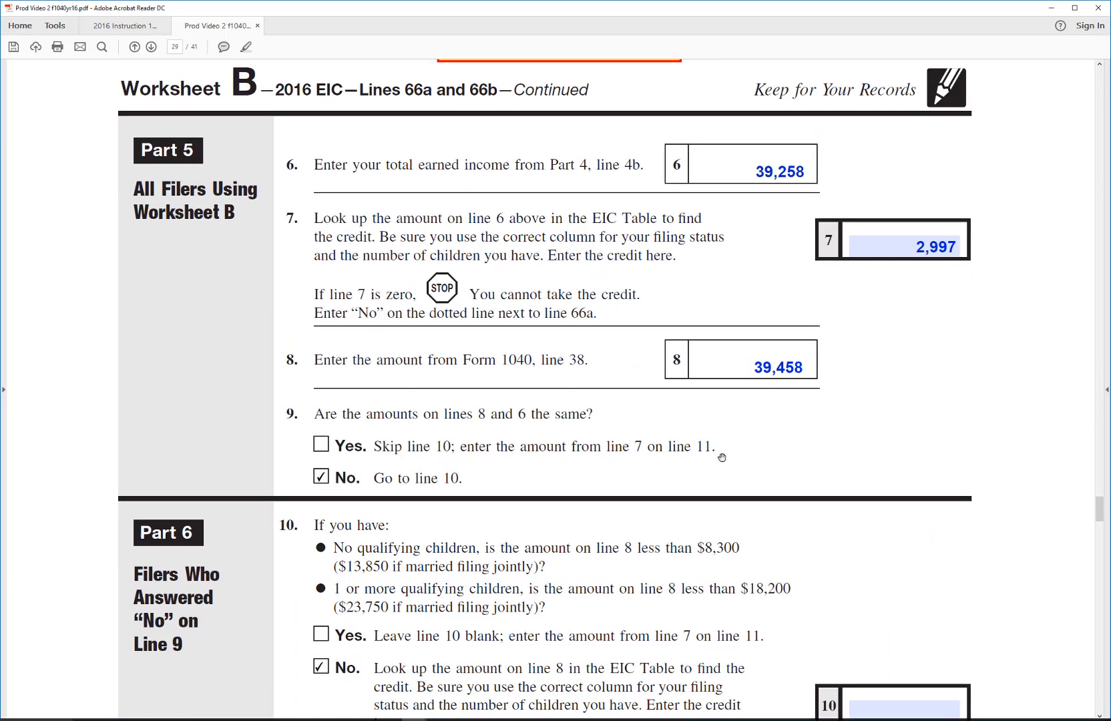
pyautogui.click(888, 550)
pyautogui.scroll(-7, 888, 551)
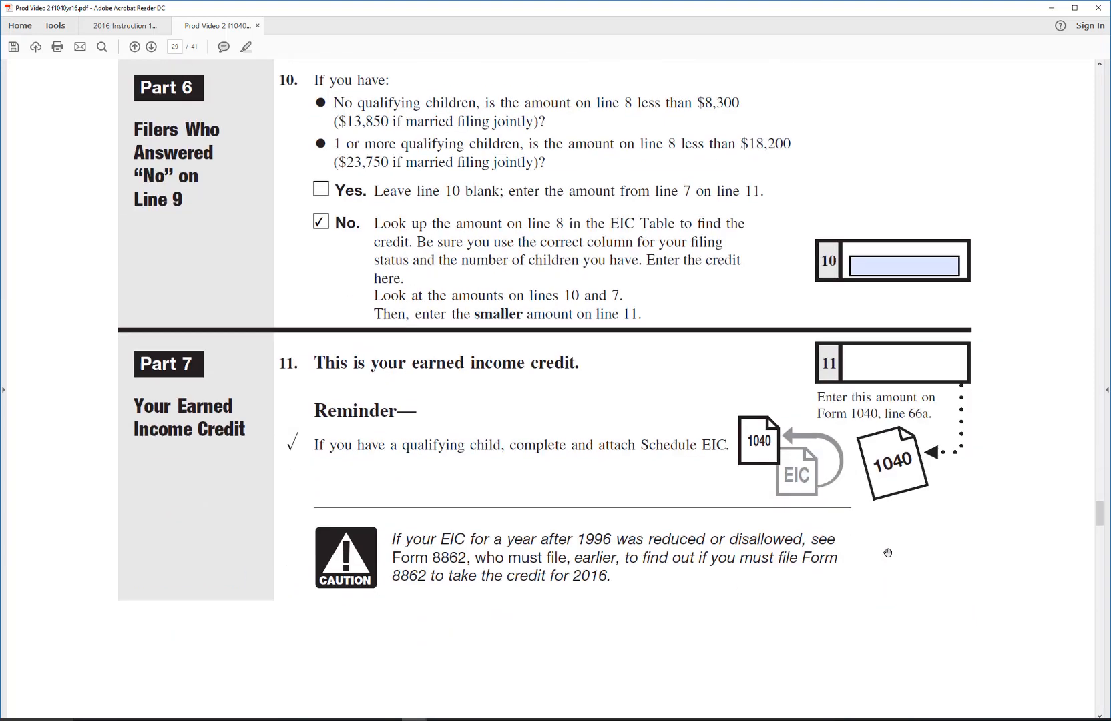
pyautogui.click(896, 270)
pyautogui.write('2955')
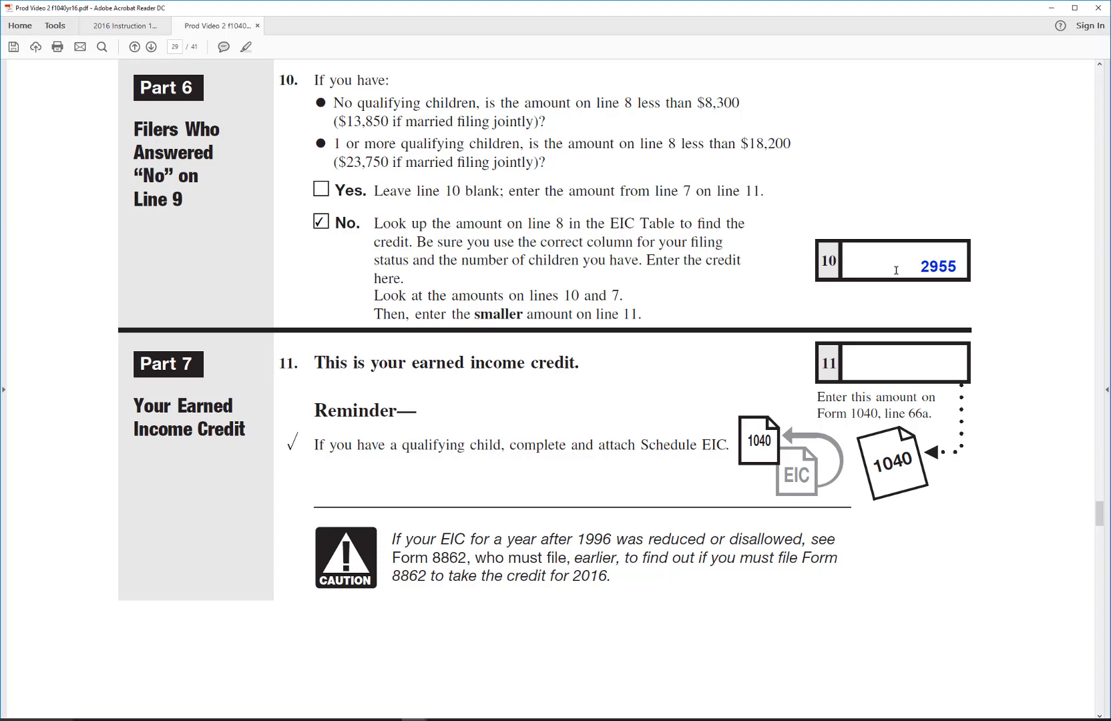
pyautogui.press('Return')
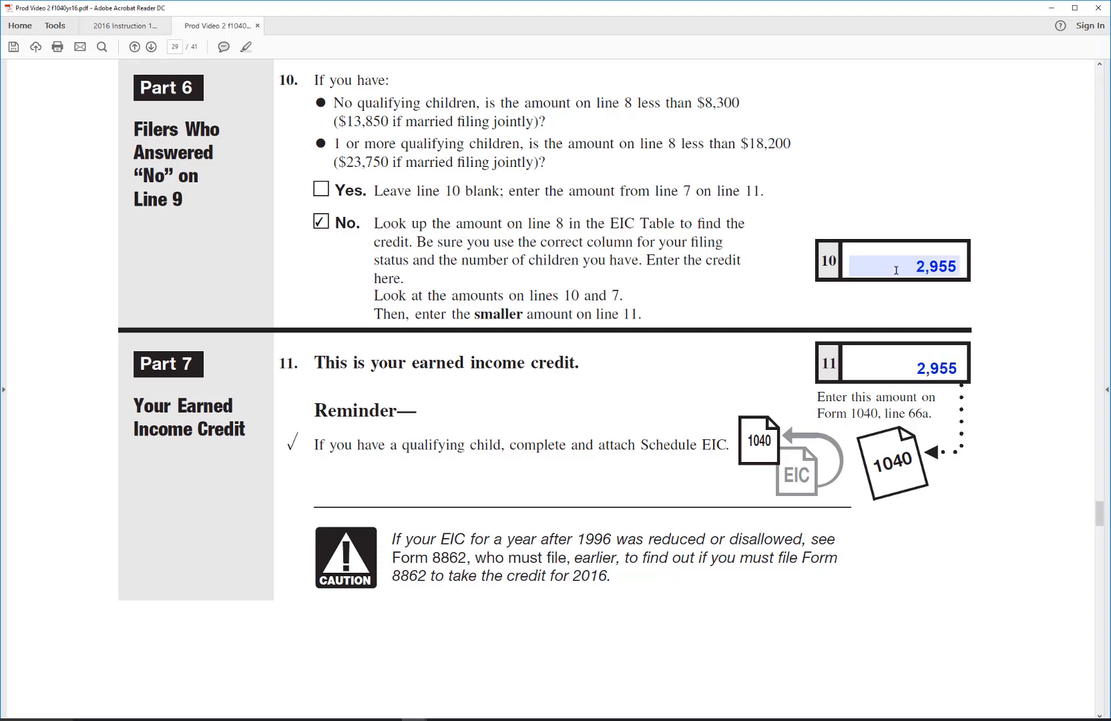
# - Go back to Form 1040, page 2, through the navigation page and check the Earned Income Credit on line 66a
pyautogui.scroll(2, 1032, 629)
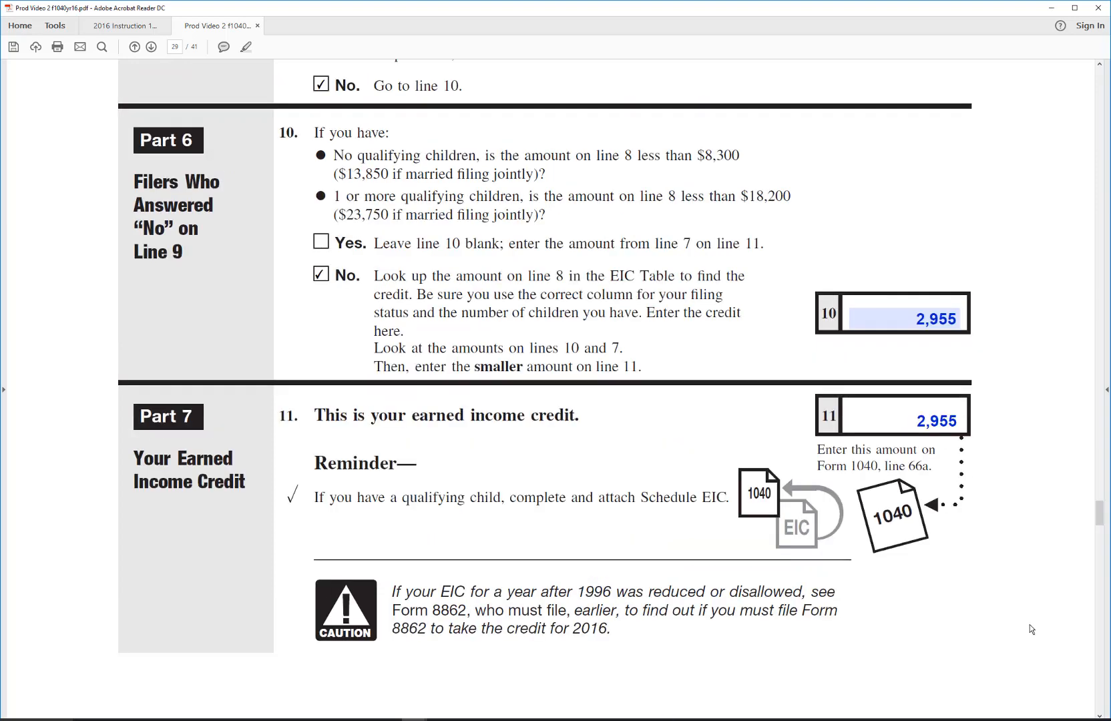
pyautogui.scroll(10, 1030, 624)
pyautogui.scroll(8, 1030, 624)
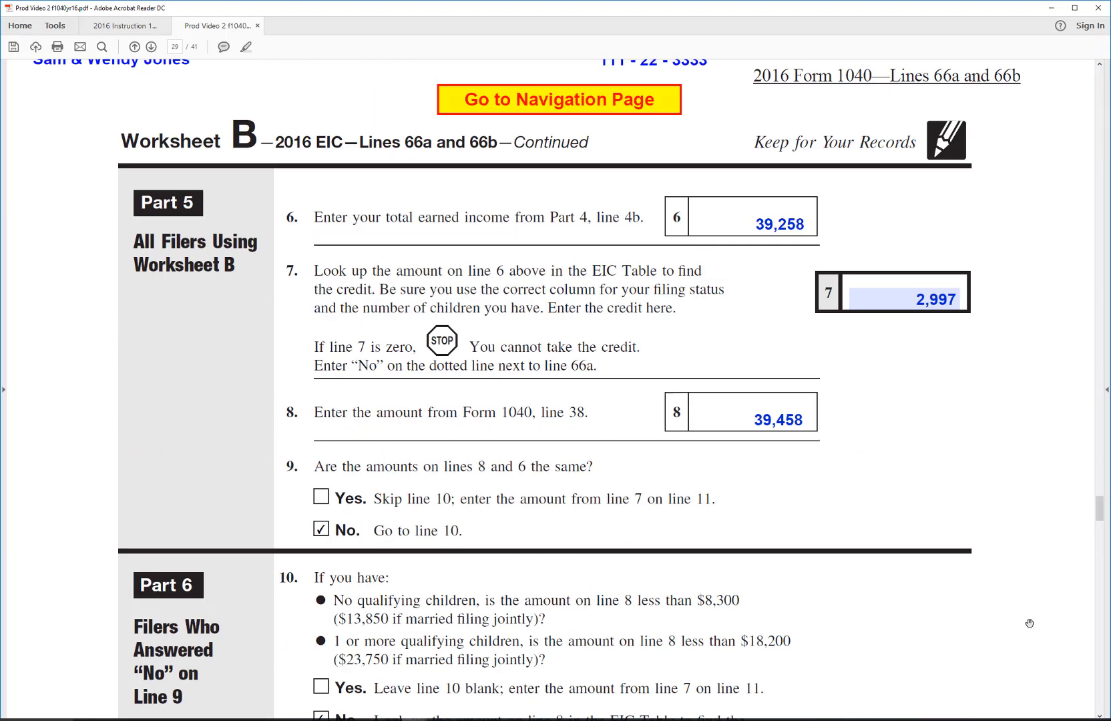
pyautogui.click(641, 256)
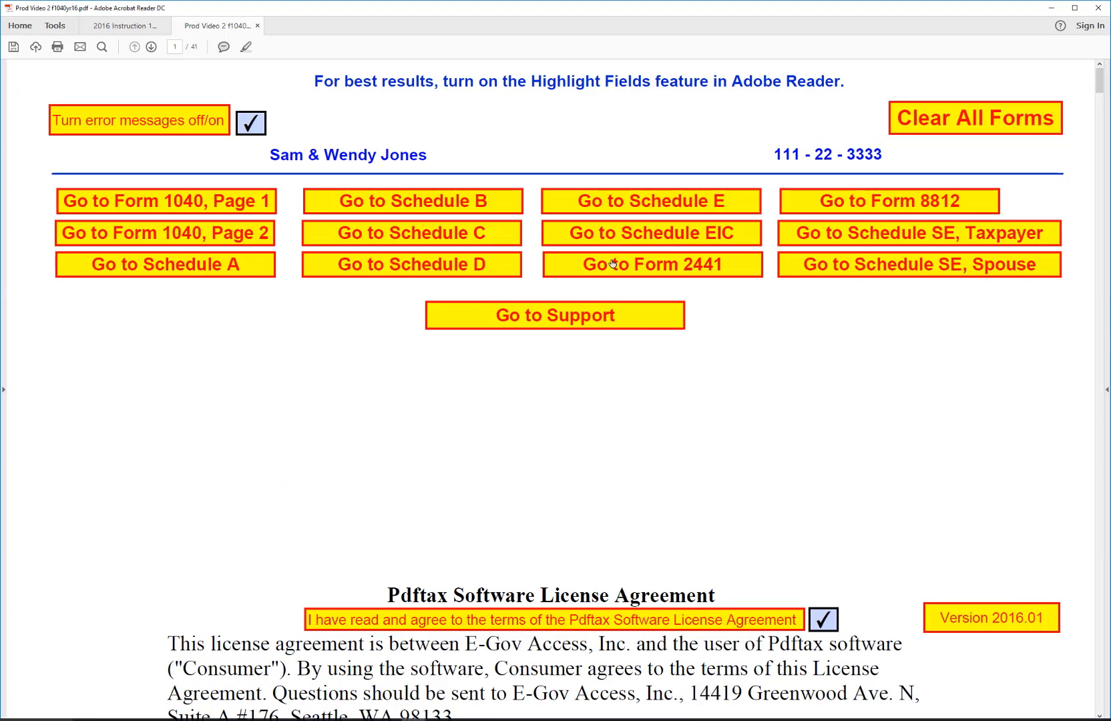
pyautogui.click(219, 230)
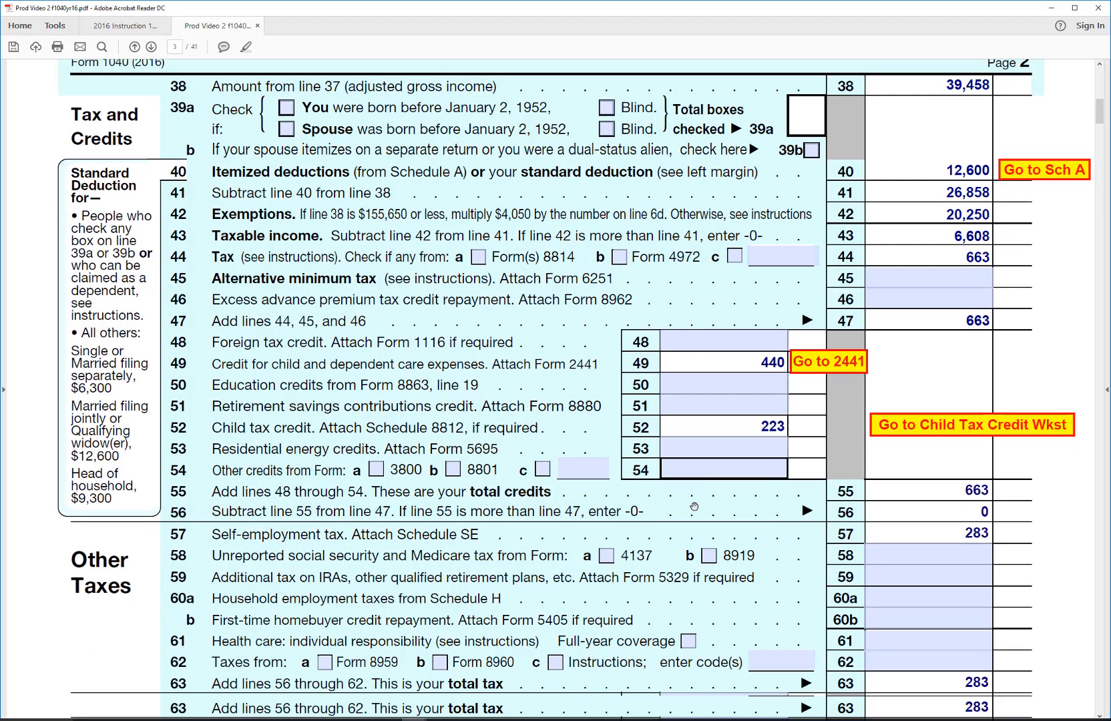
pyautogui.scroll(-9, 768, 472)
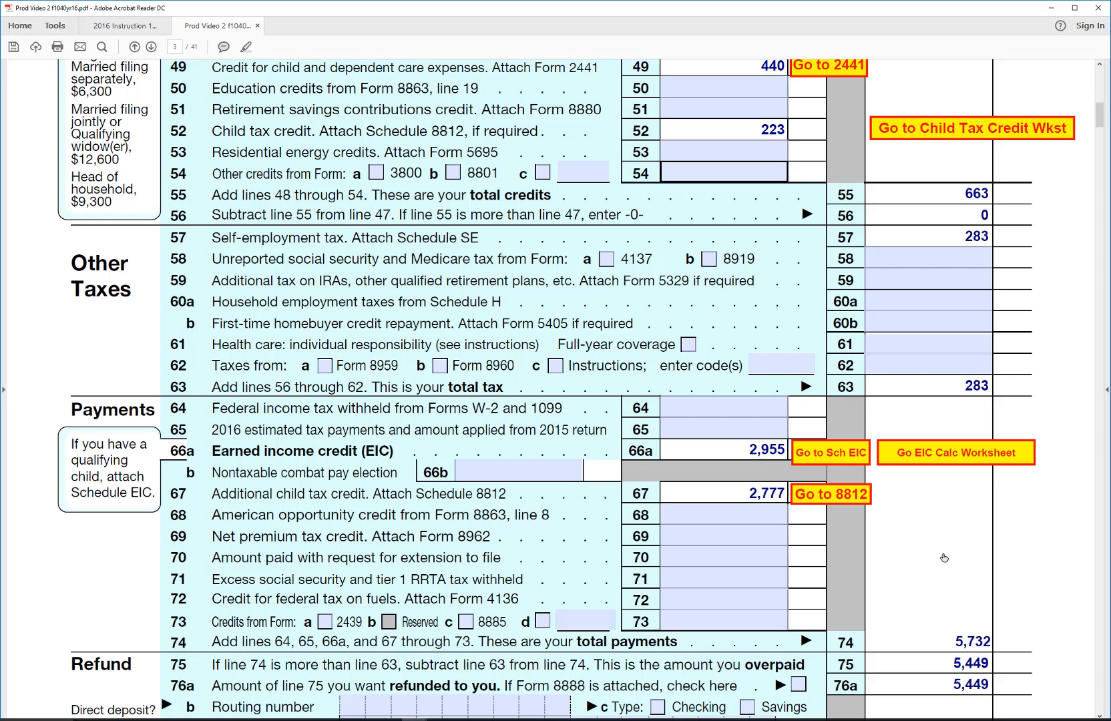
# - Enter 1,800 as federal income tax withheld on line 64 and check the total payments and refund lines
pyautogui.scroll(-3, 943, 554)
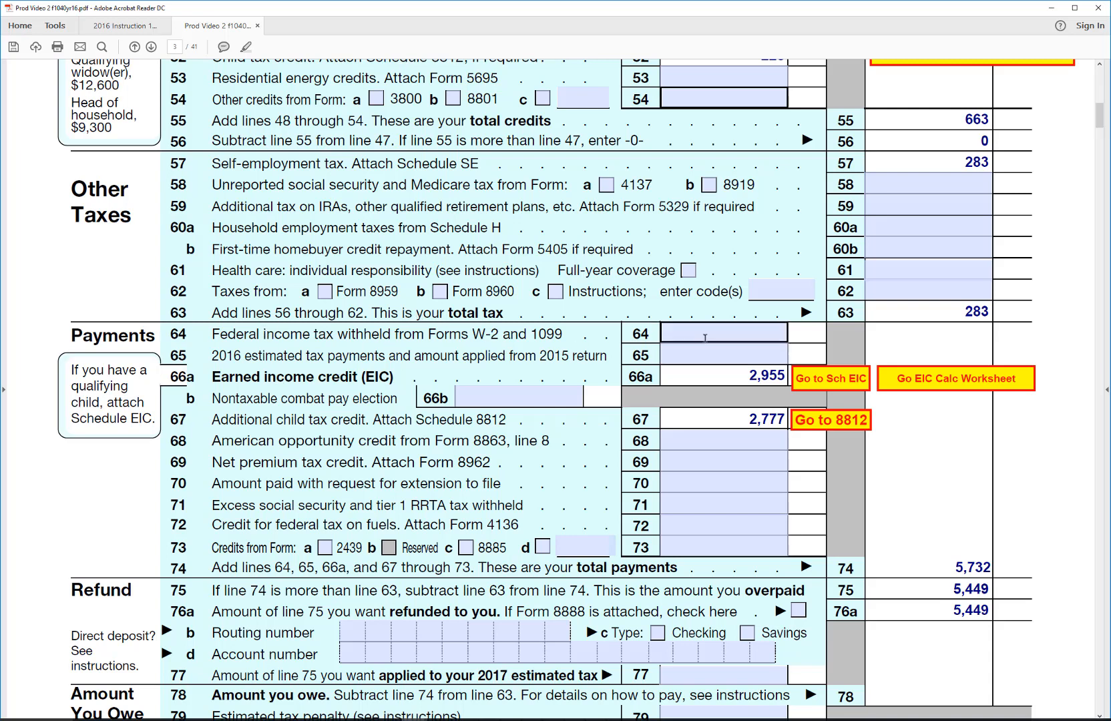
pyautogui.click(707, 334)
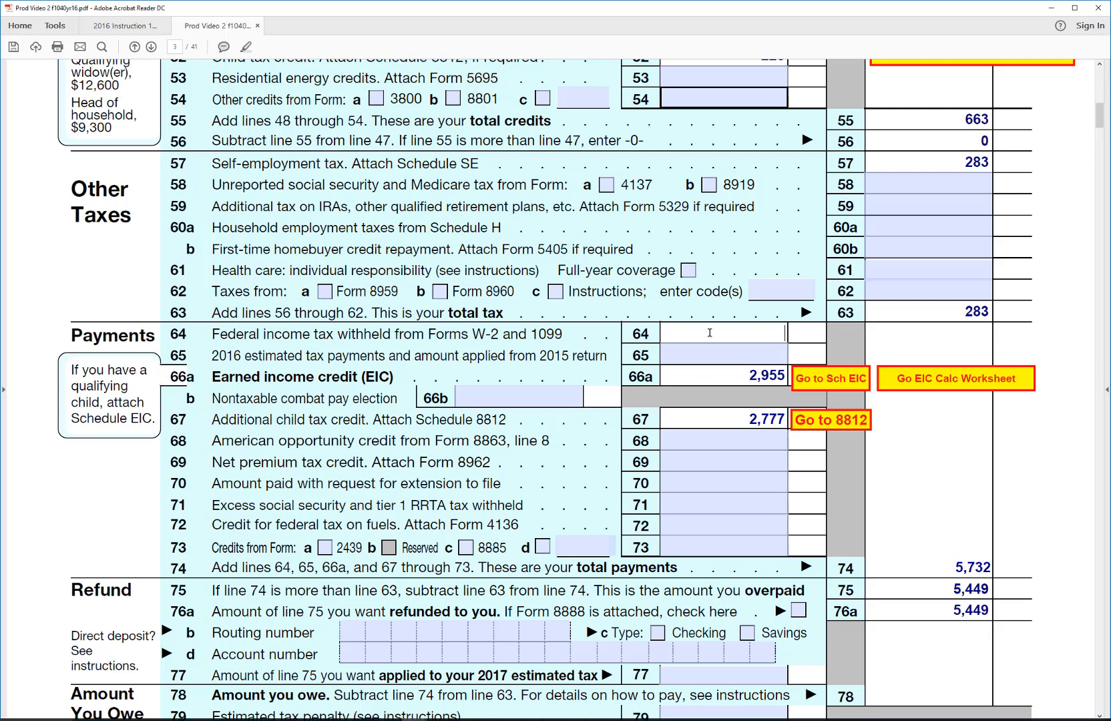
pyautogui.write('1800')
pyautogui.press('Return')
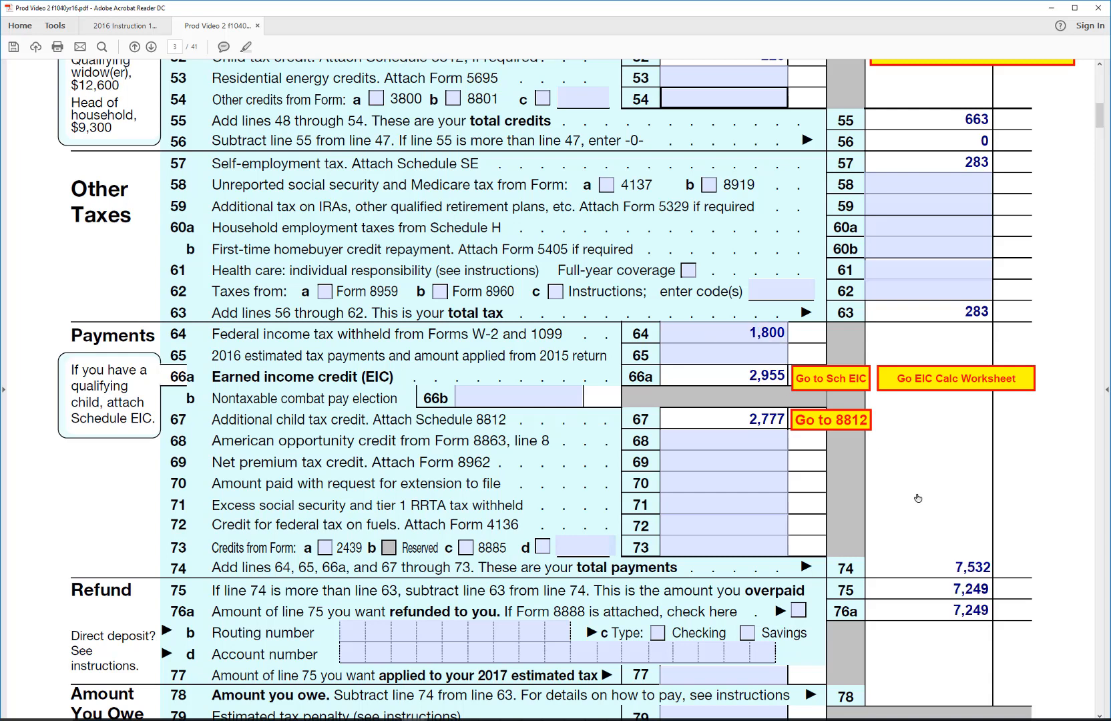
pyautogui.scroll(-1, 979, 501)
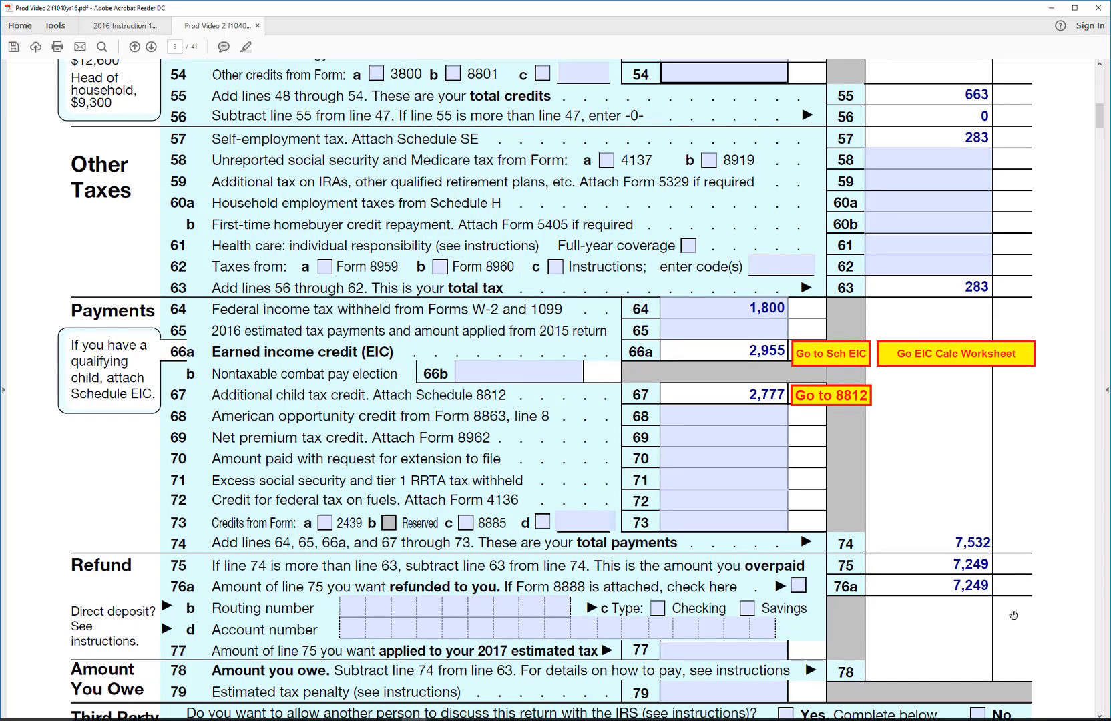
pyautogui.scroll(-1, 1014, 615)
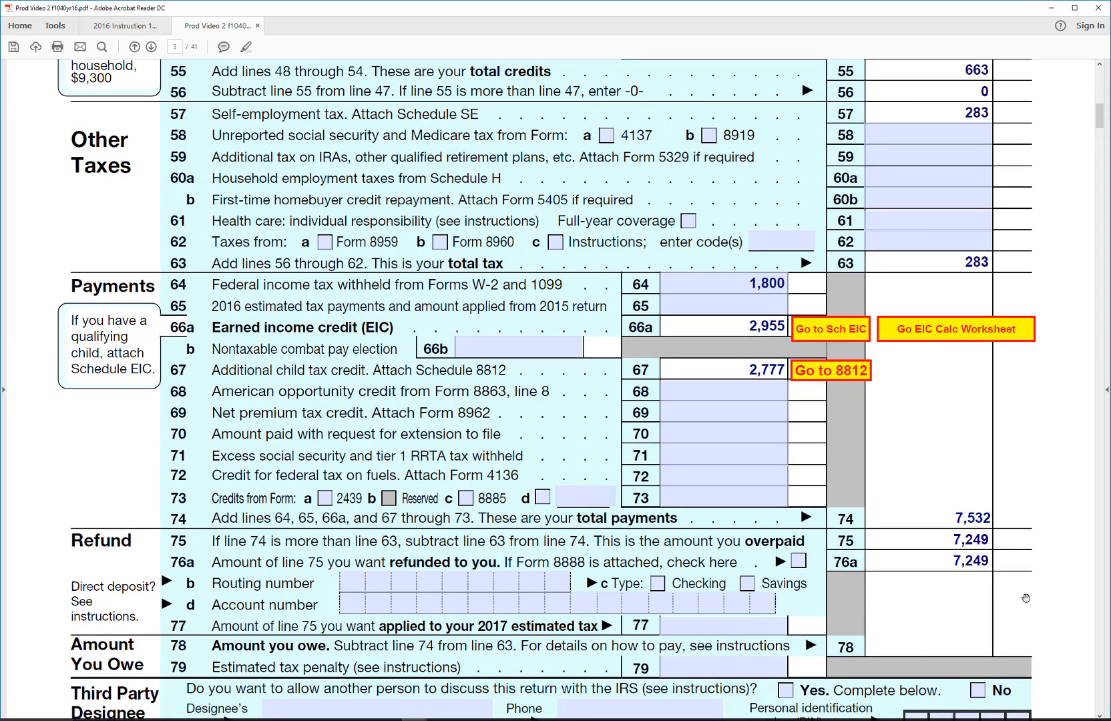